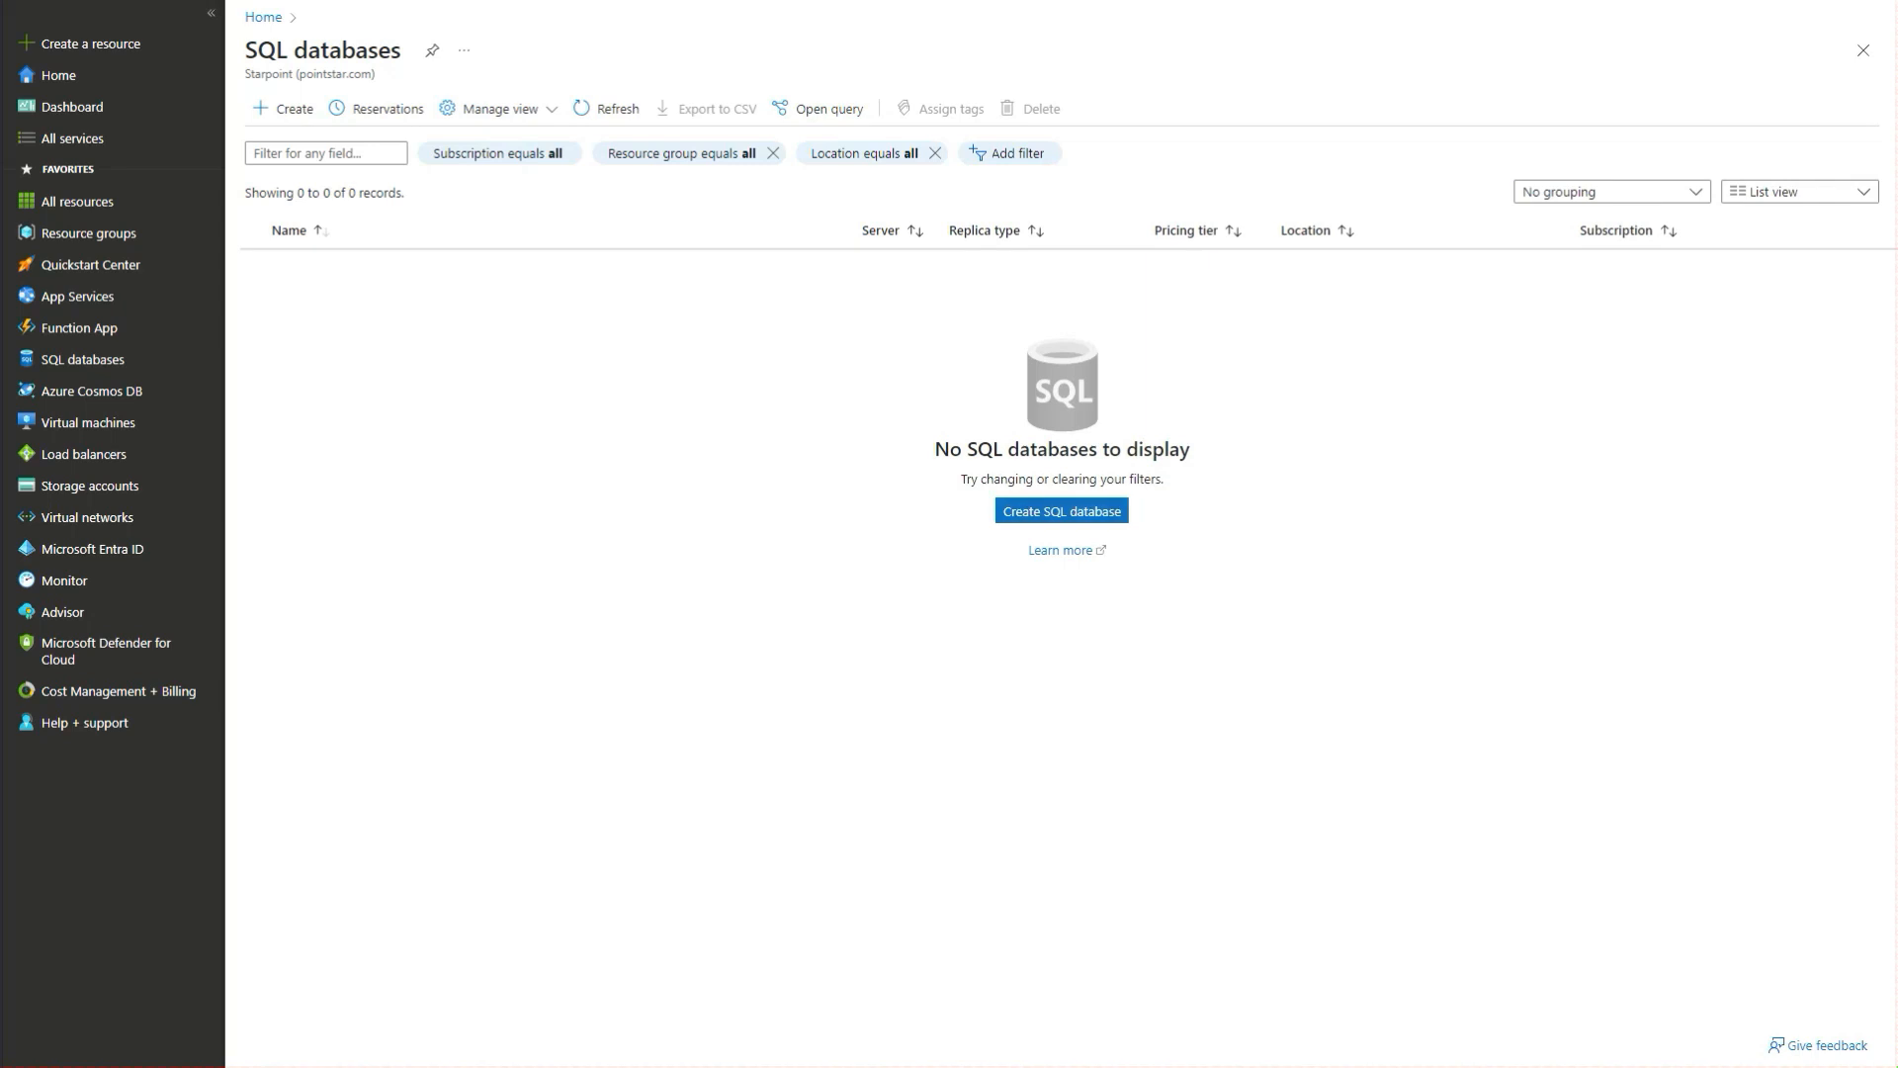
# - Start a new SQL database in resource group RG1 and name it Taafi1
pyautogui.click(1064, 511)
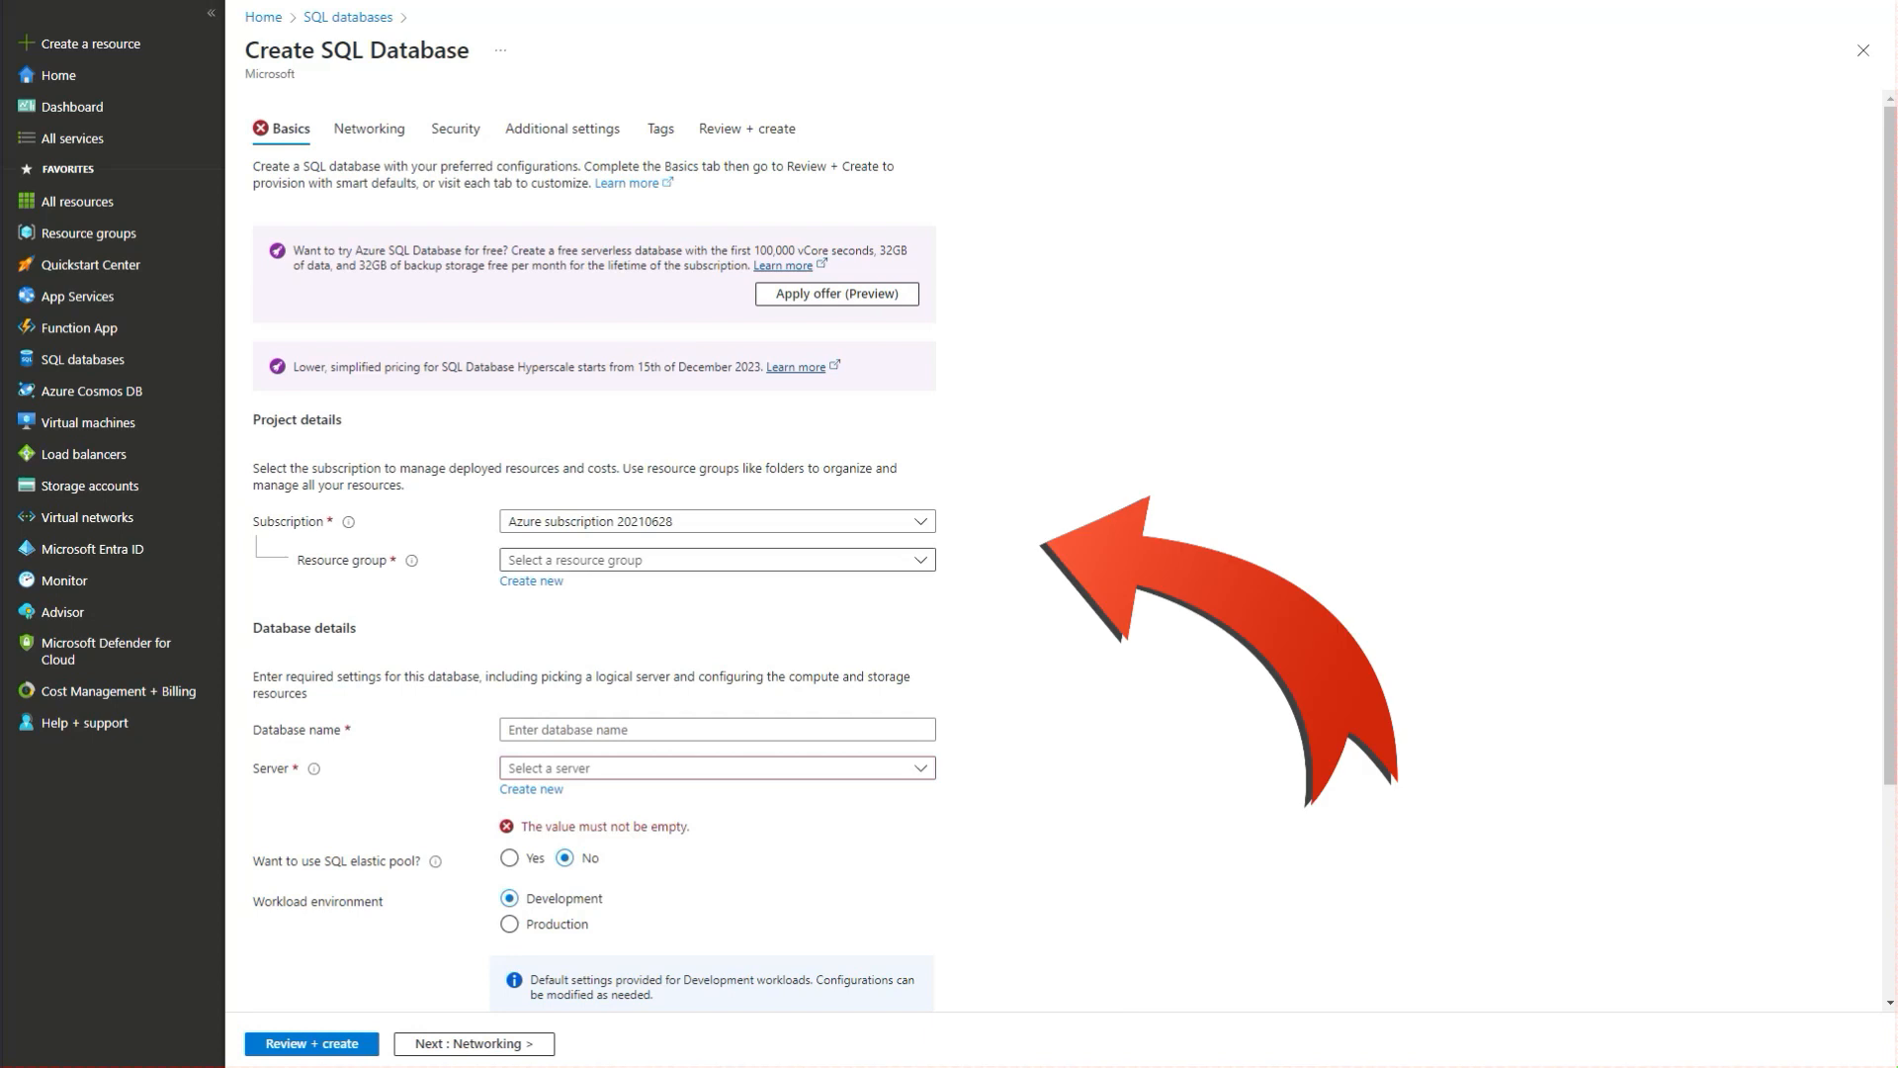
pyautogui.click(920, 561)
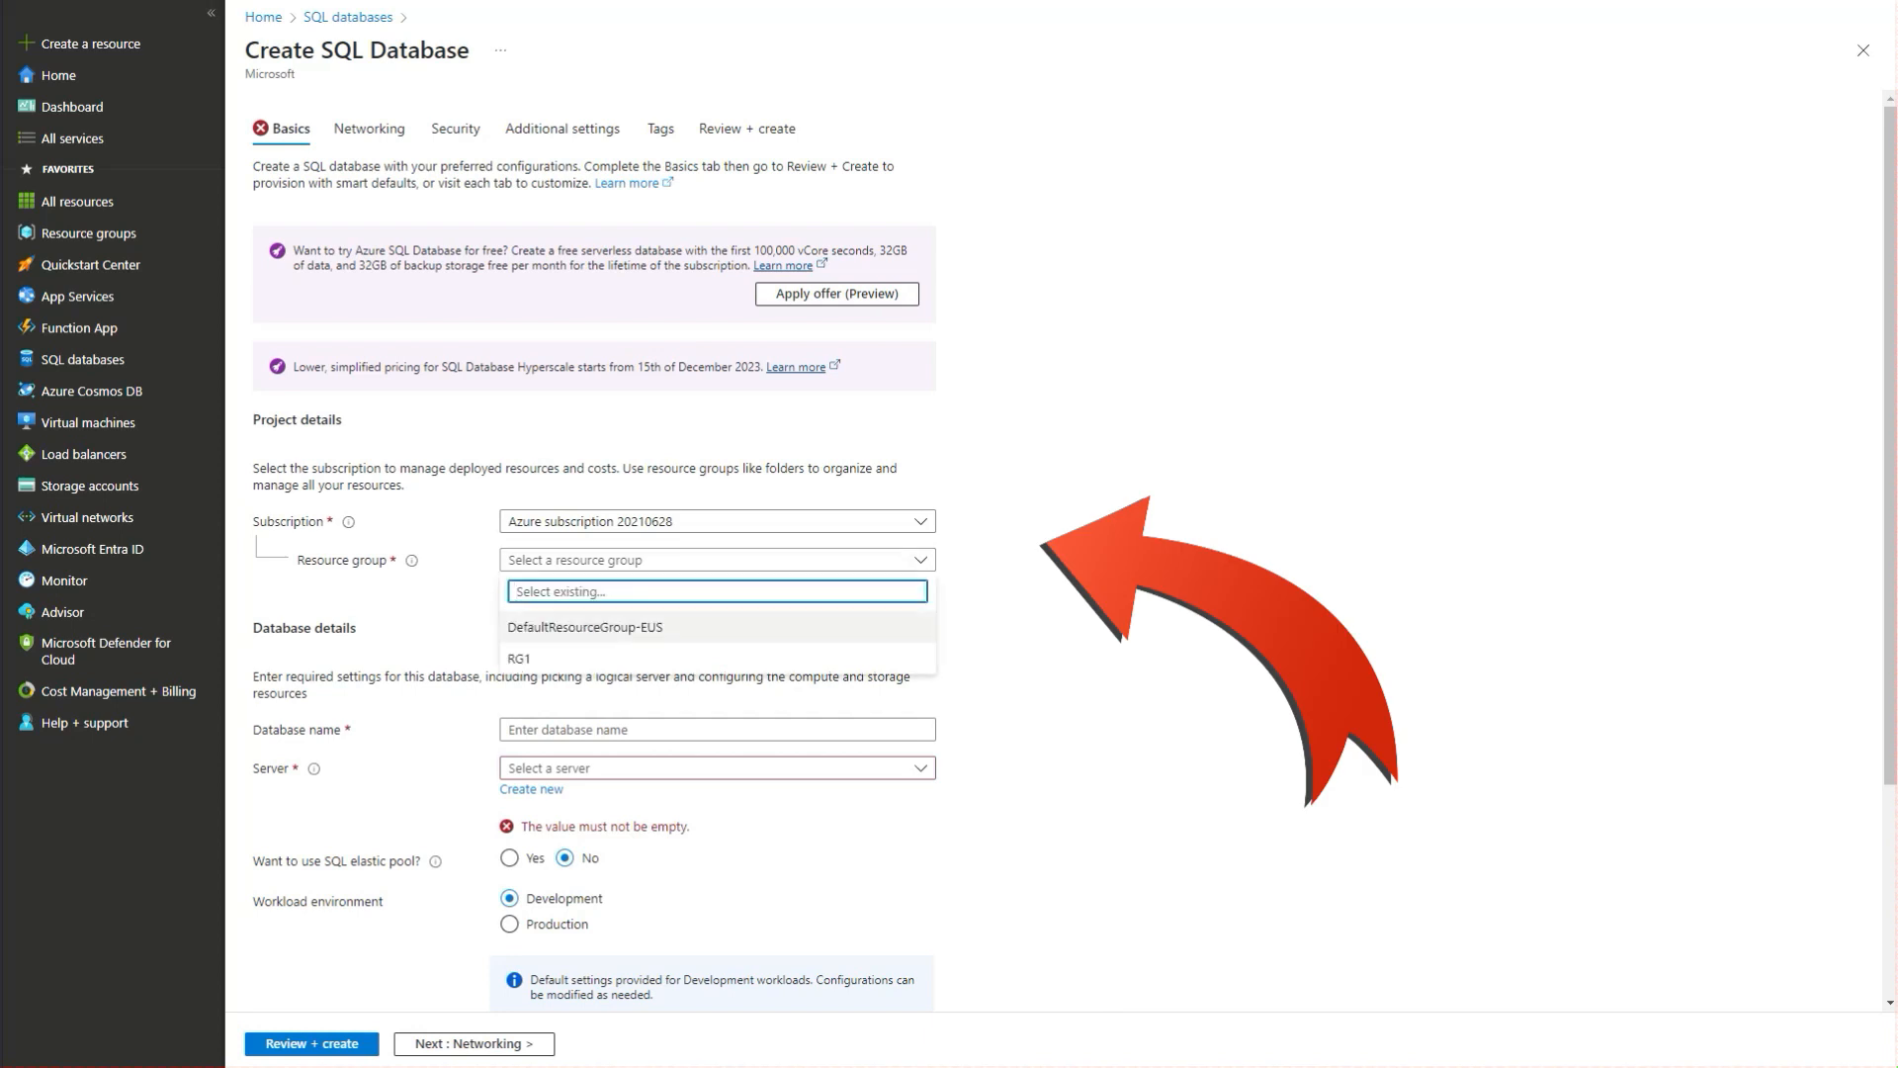
pyautogui.click(717, 659)
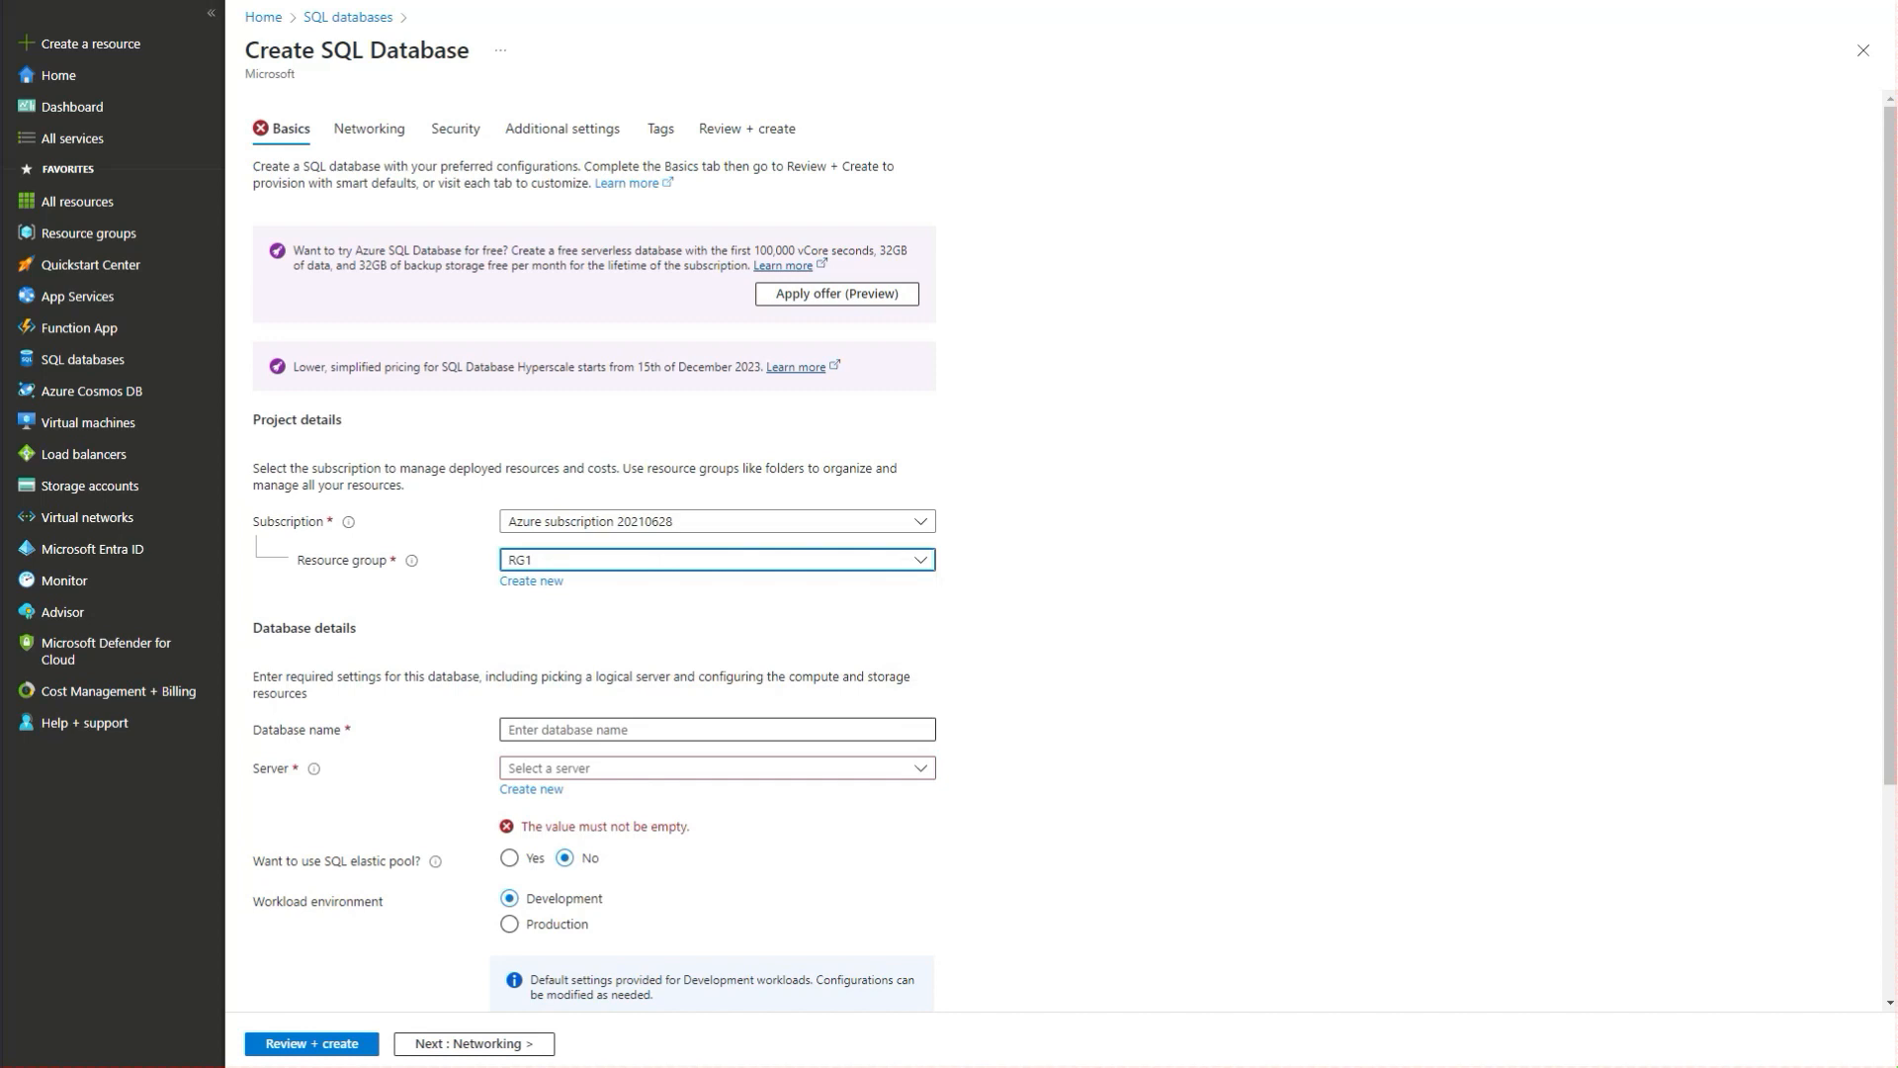
pyautogui.click(717, 730)
pyautogui.write('Taafi')
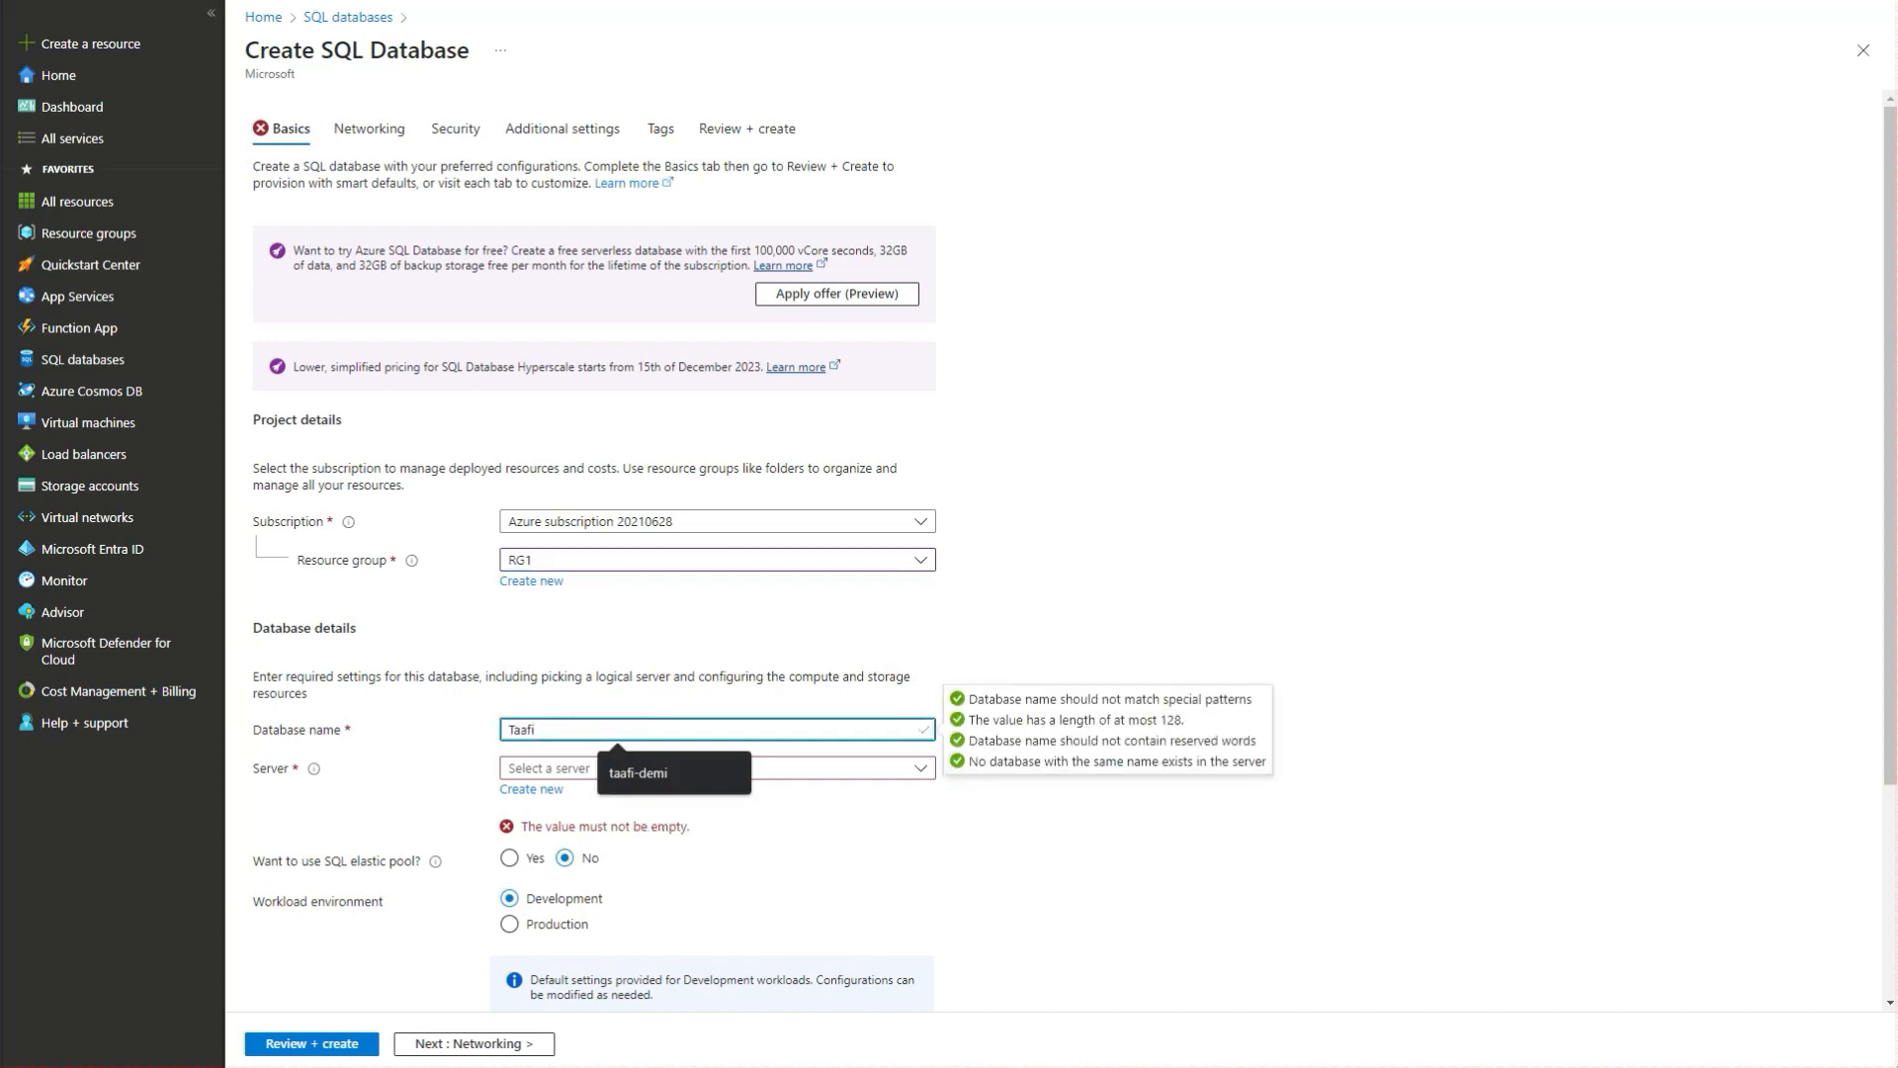
pyautogui.write('1')
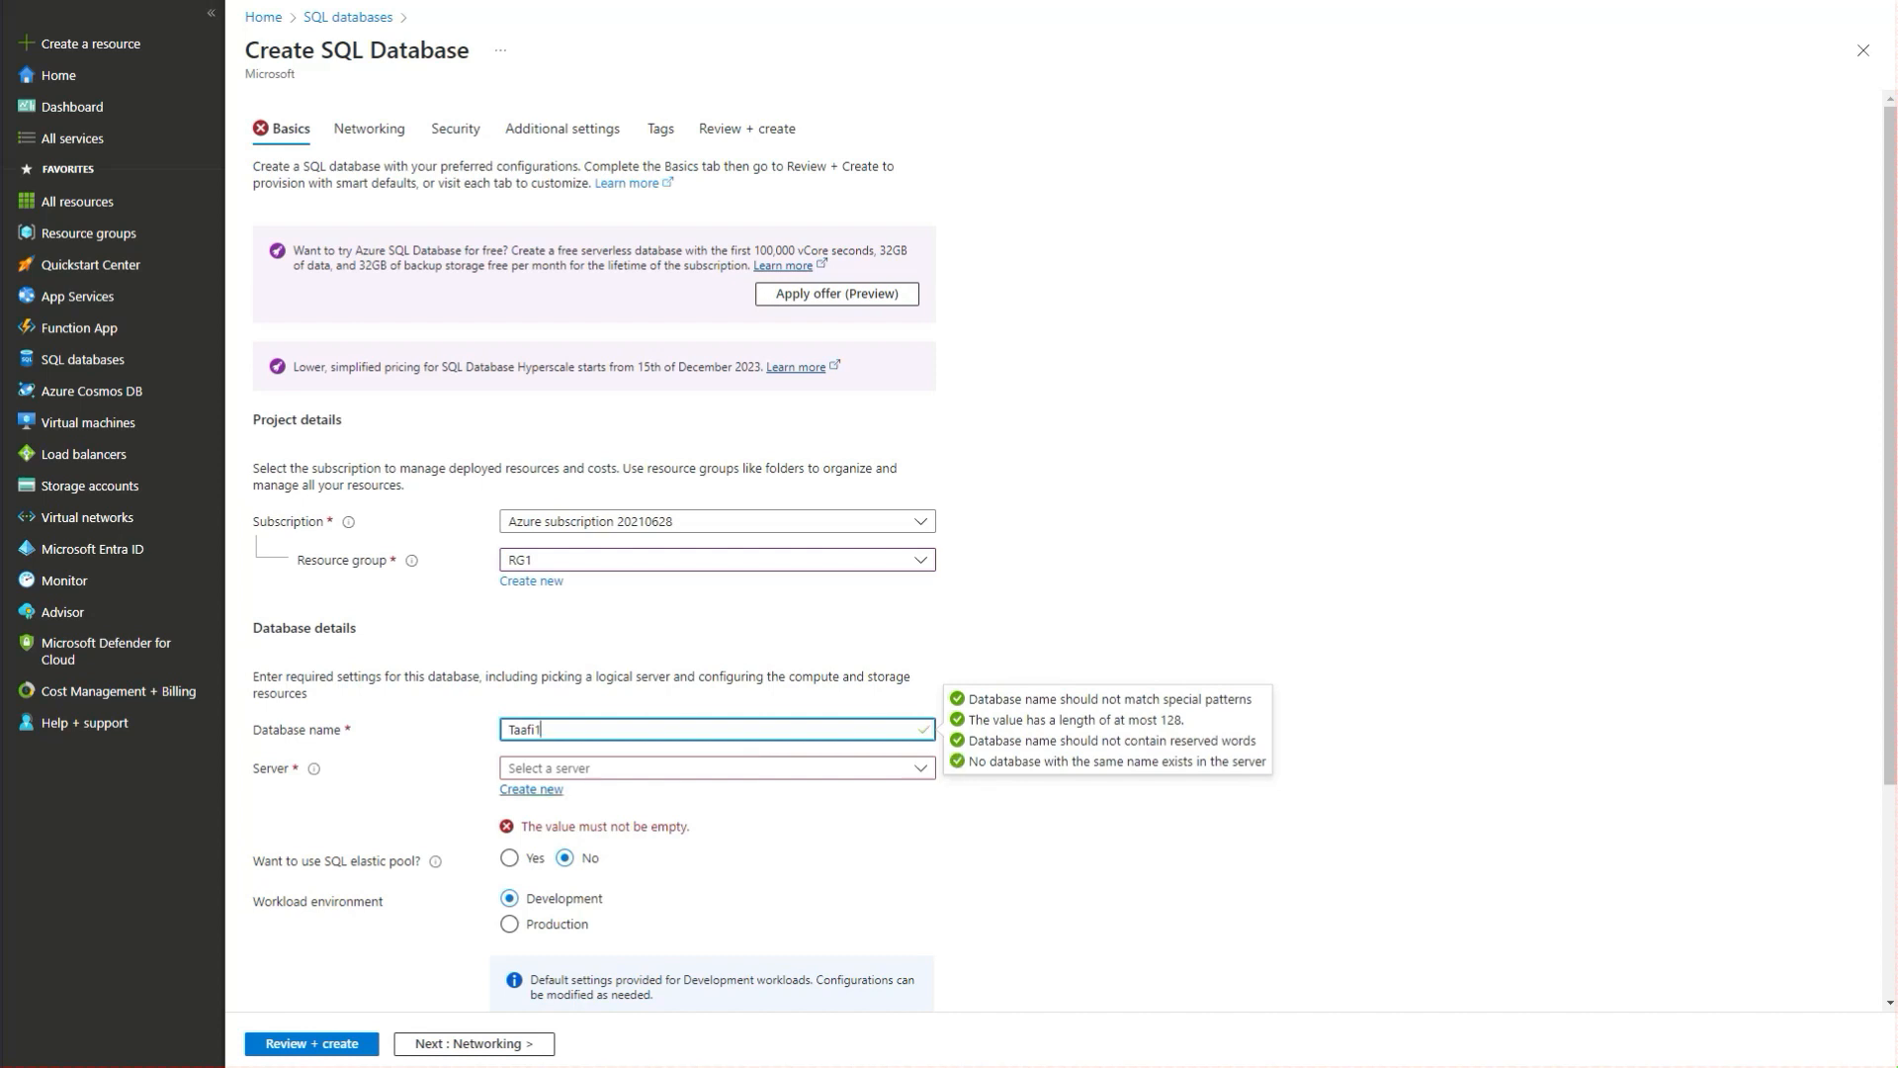
# - Create server taffi1 in East US with both SQL and Microsoft Entra authentication, setting the Entra admin, the server admin login taffiadmin and its password
pyautogui.click(531, 789)
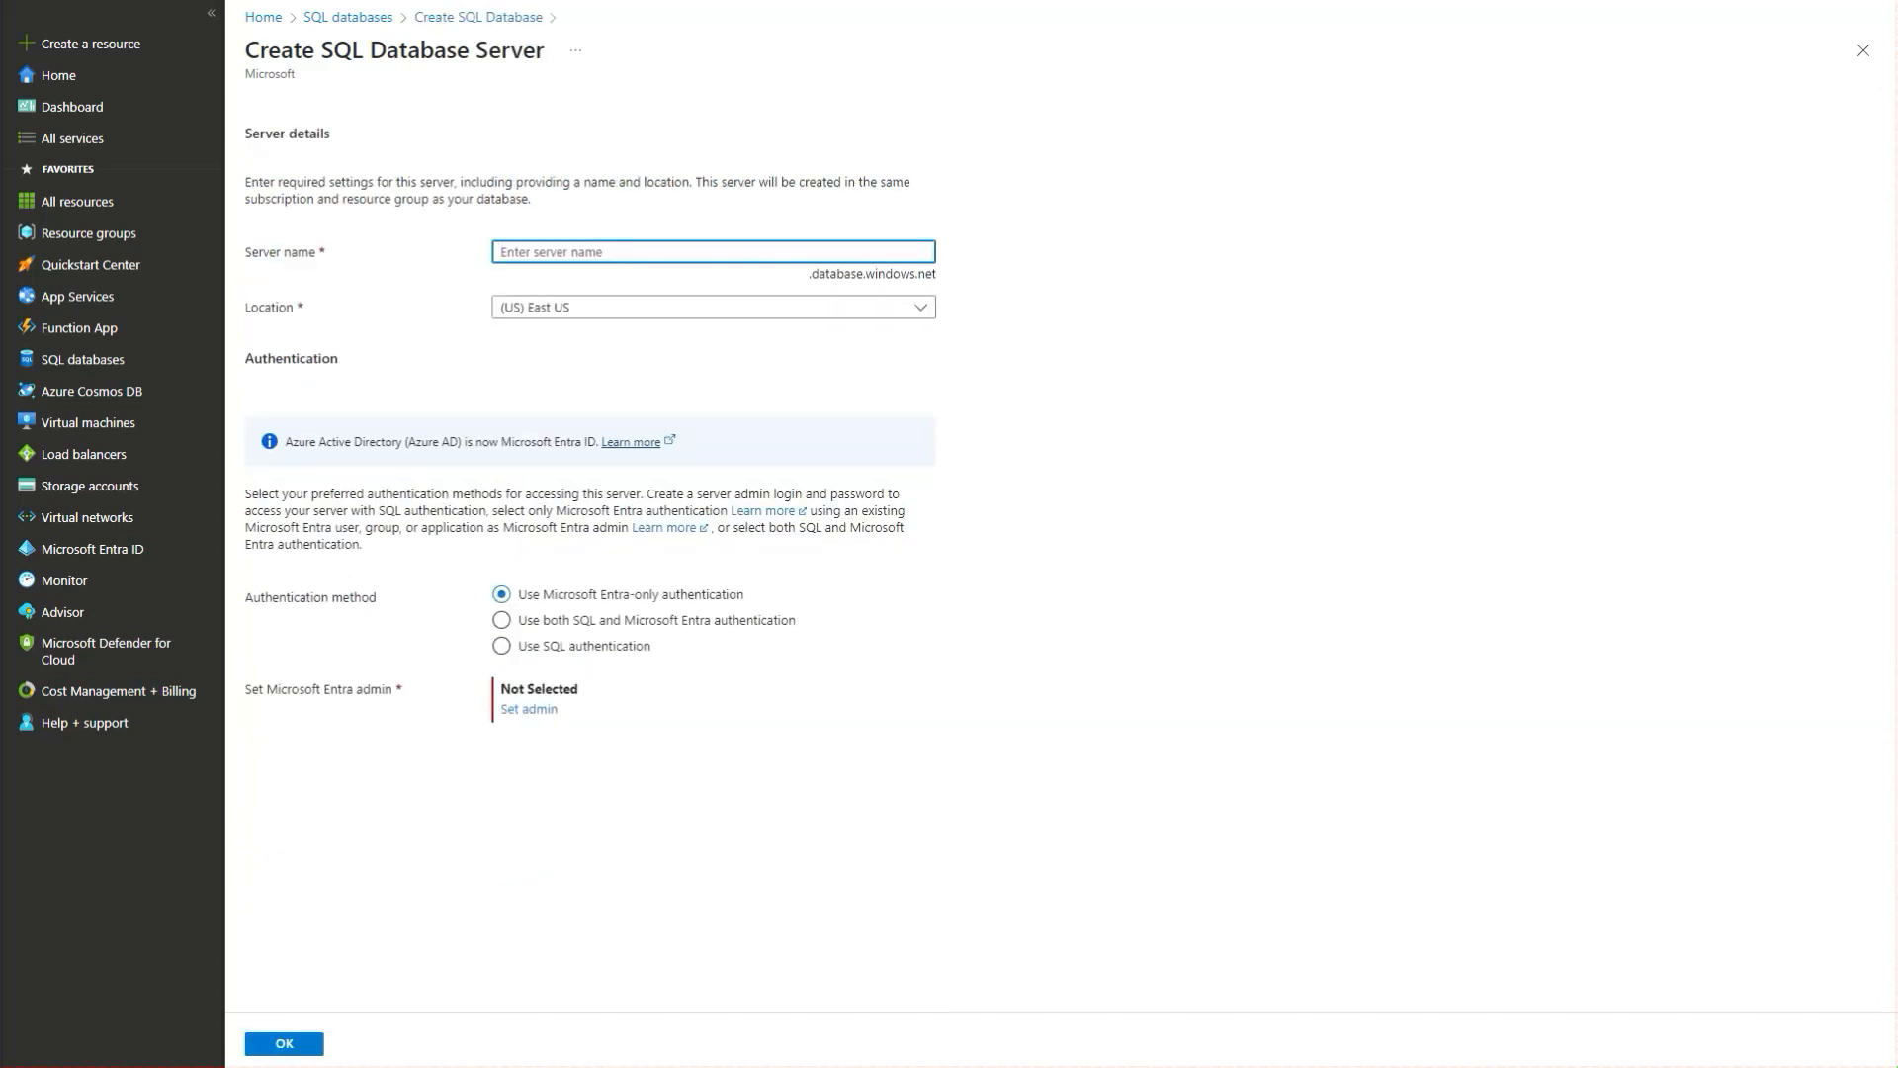
pyautogui.write('taffi1')
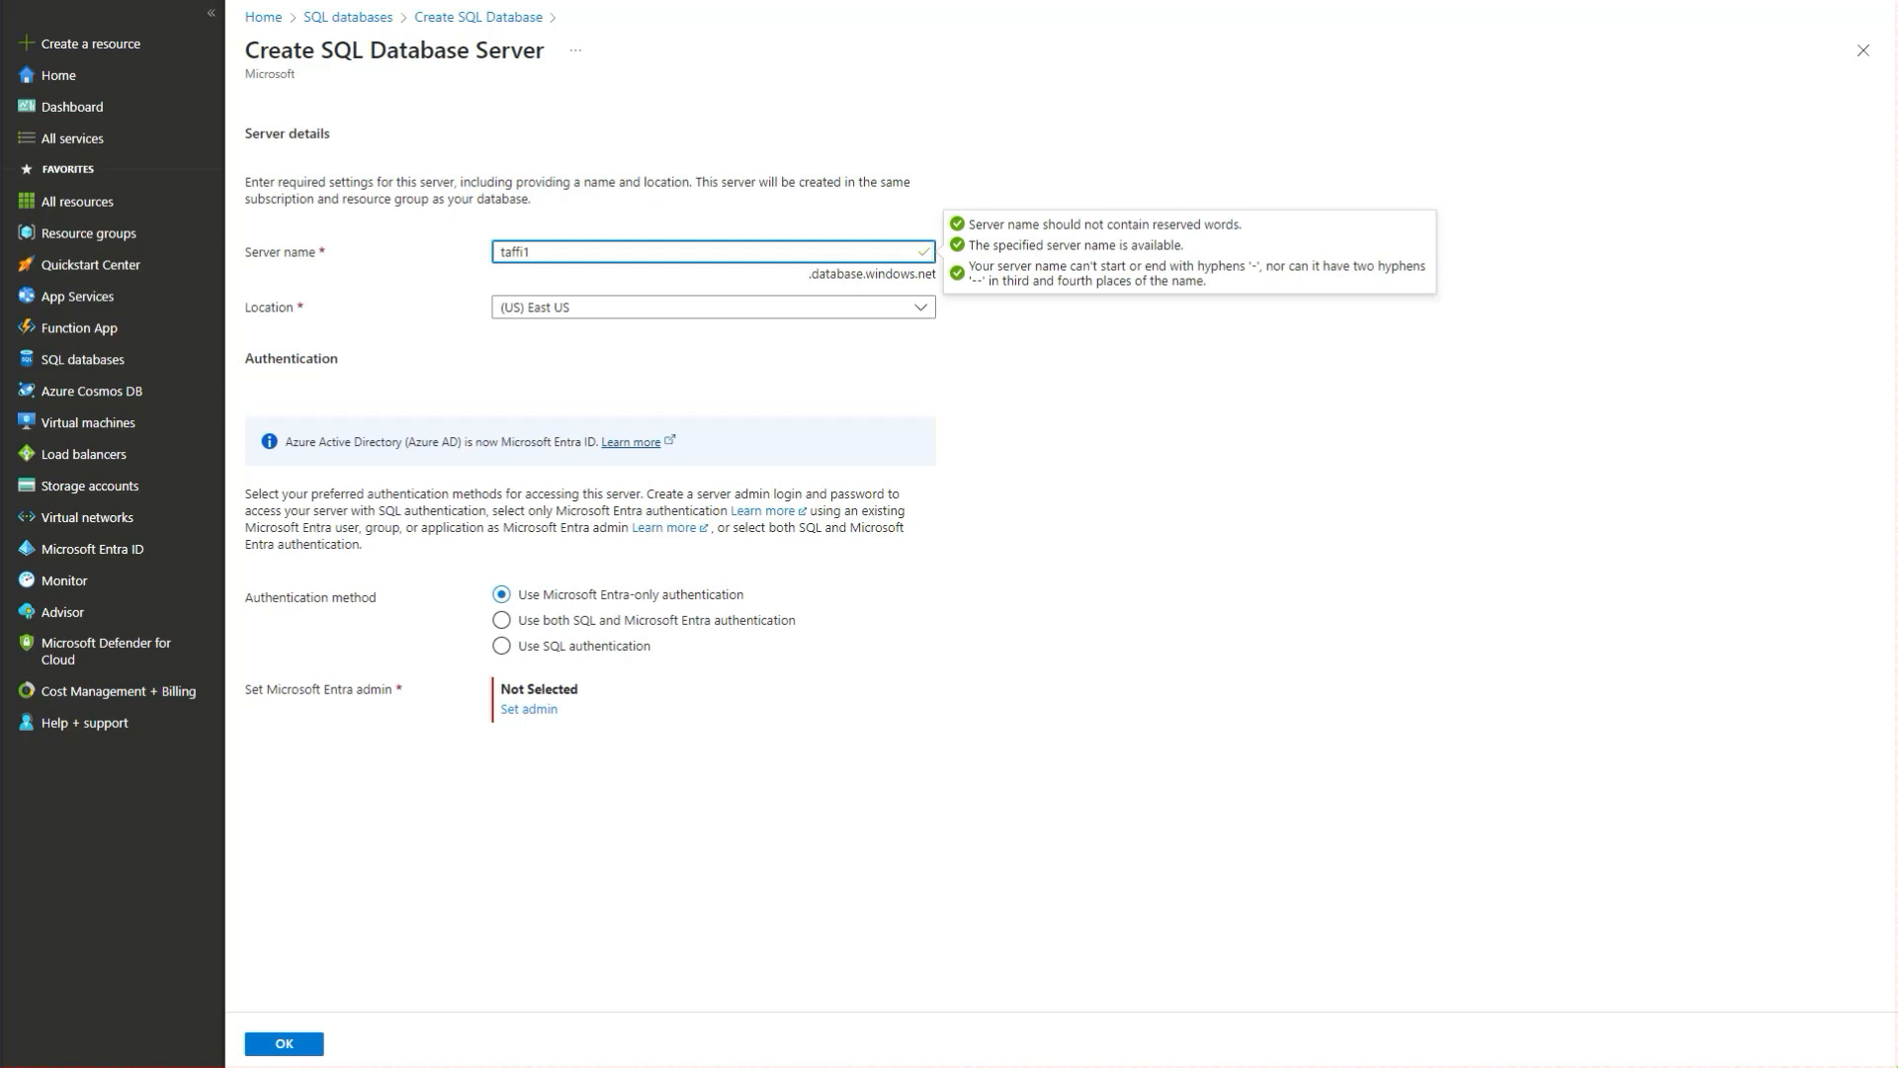
pyautogui.press('Tab')
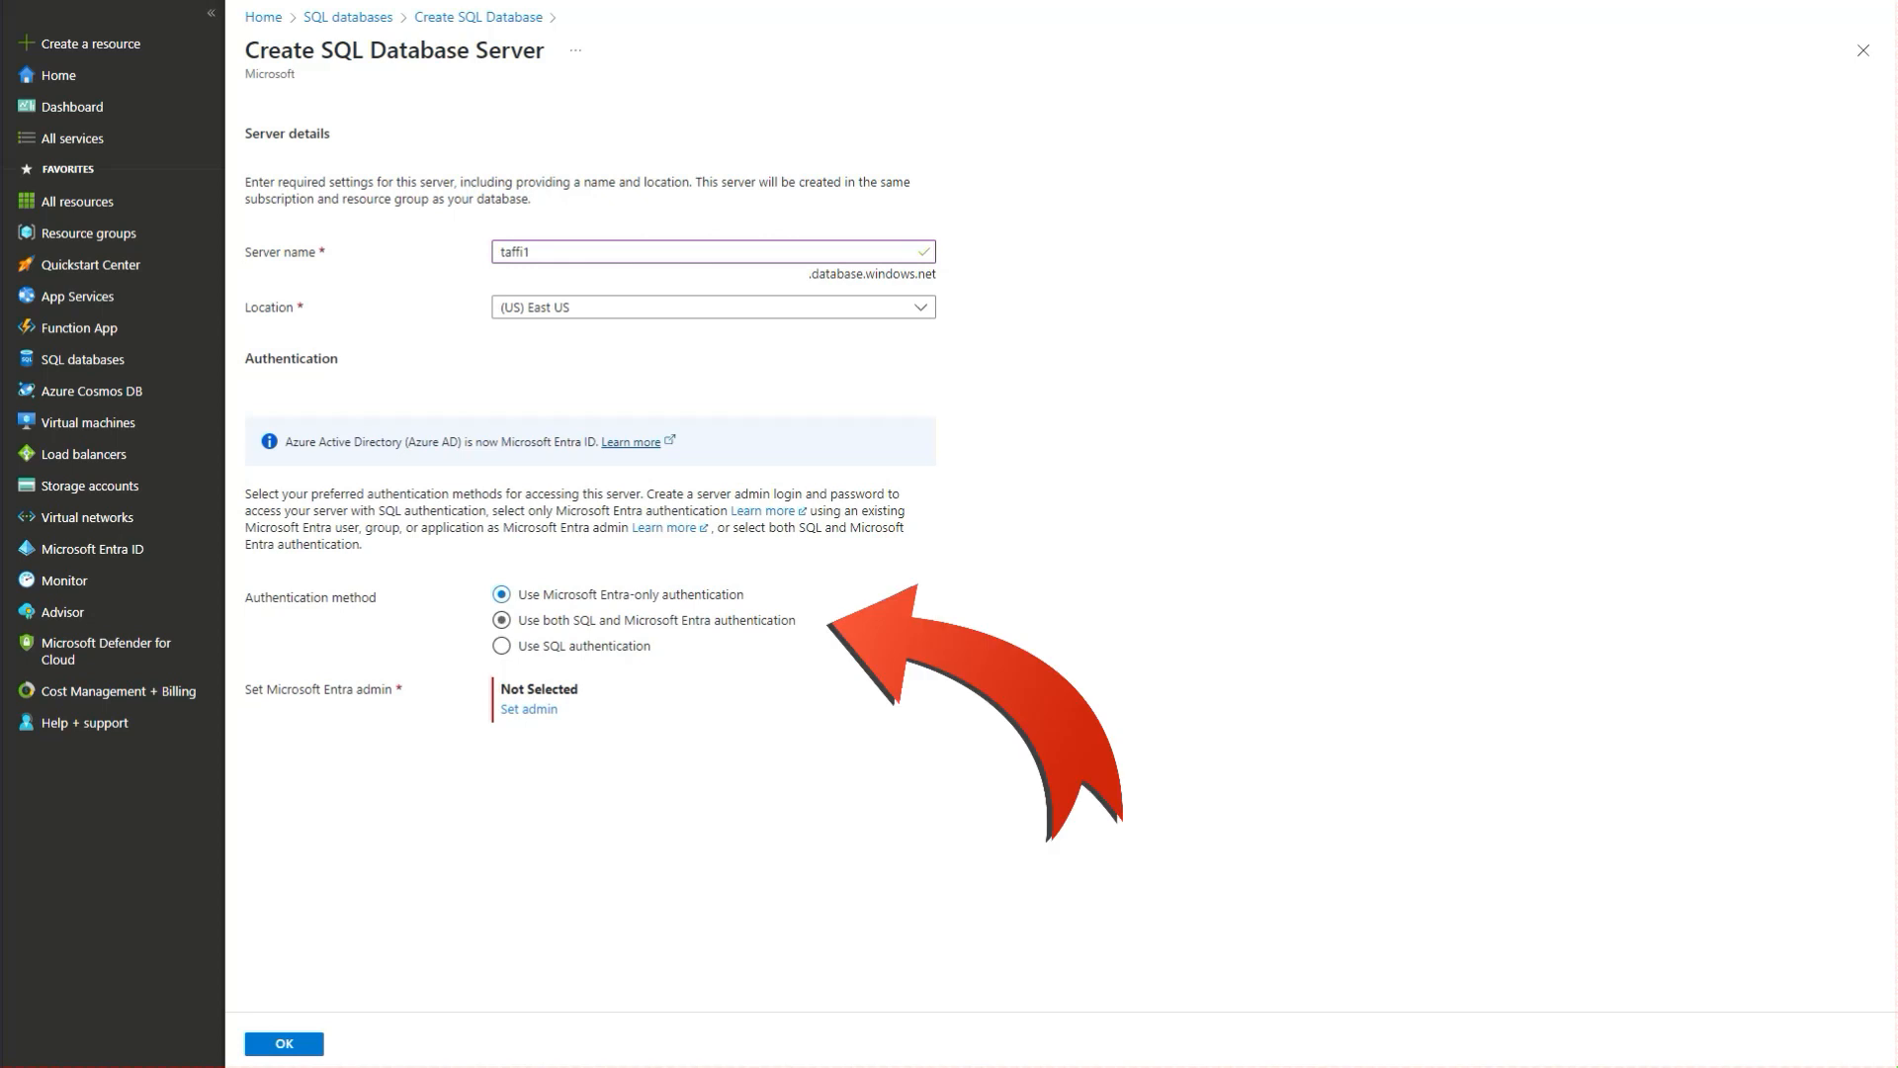
pyautogui.click(502, 620)
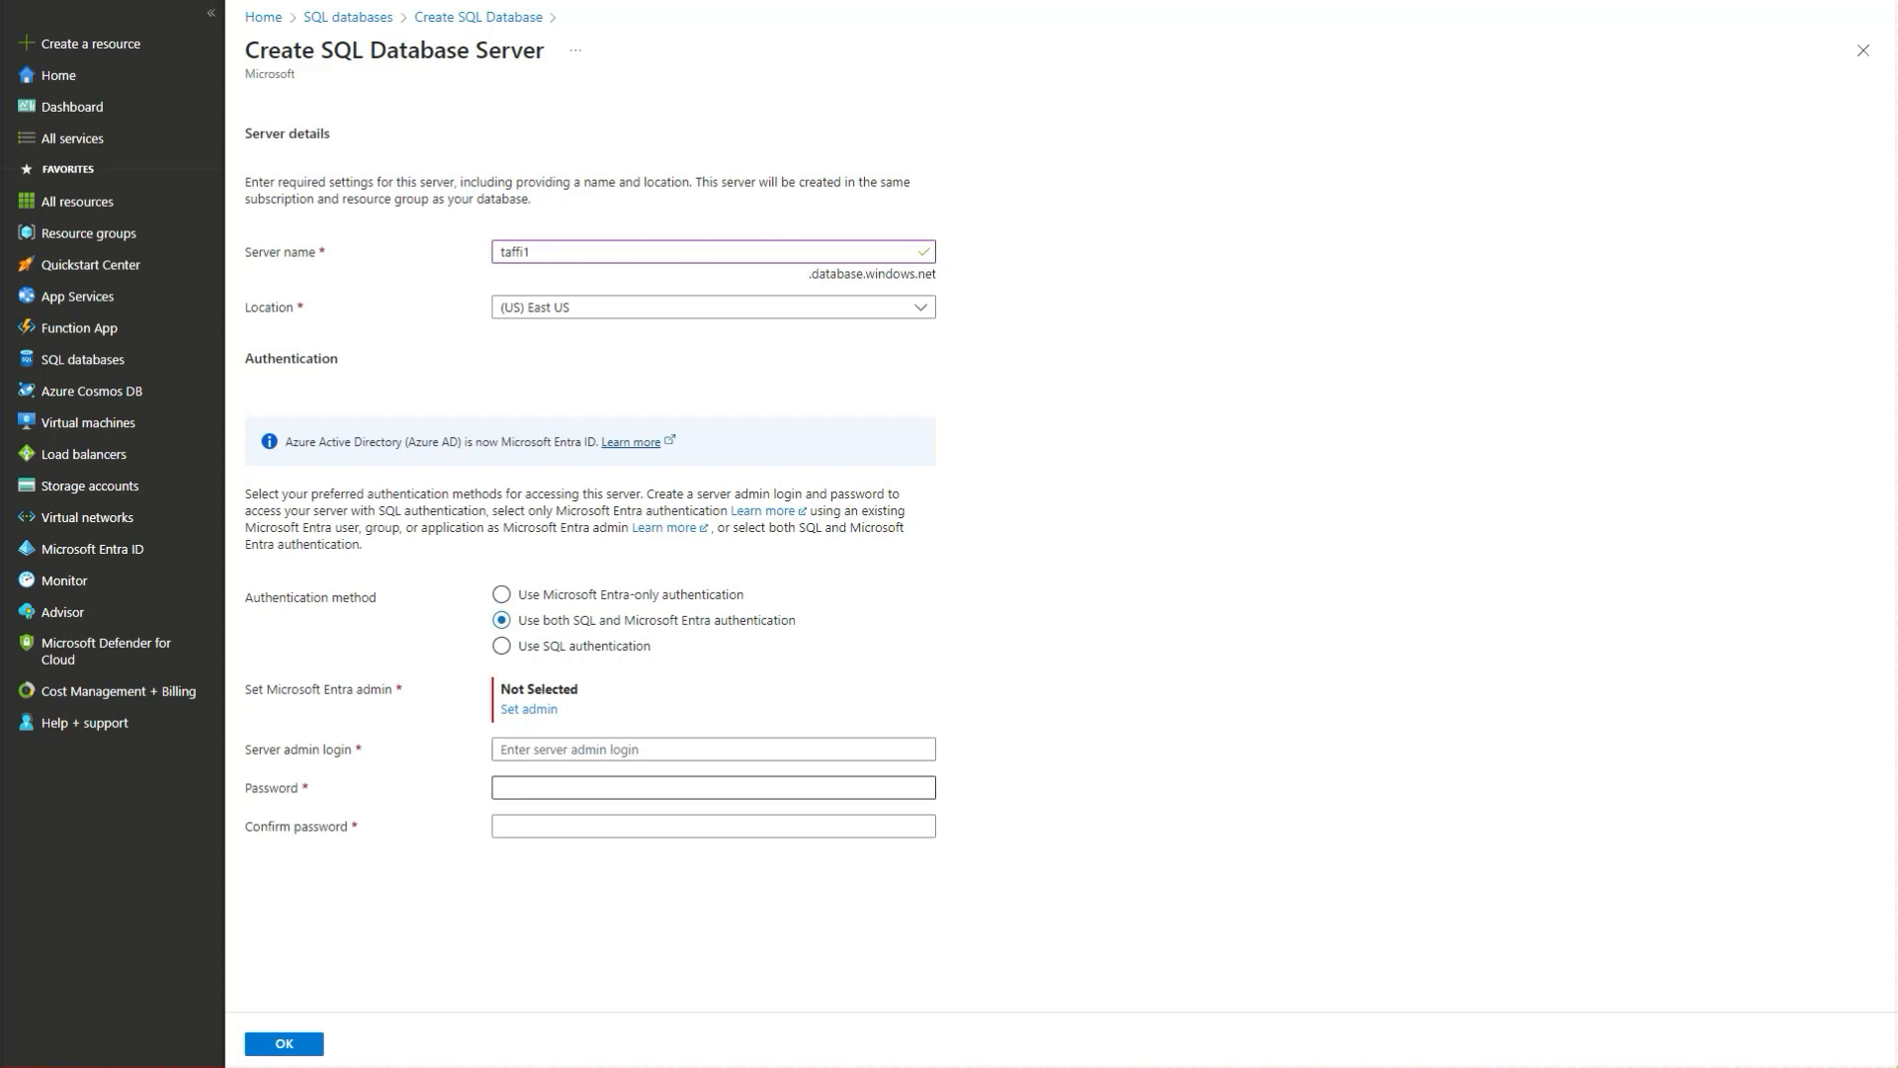
pyautogui.click(714, 788)
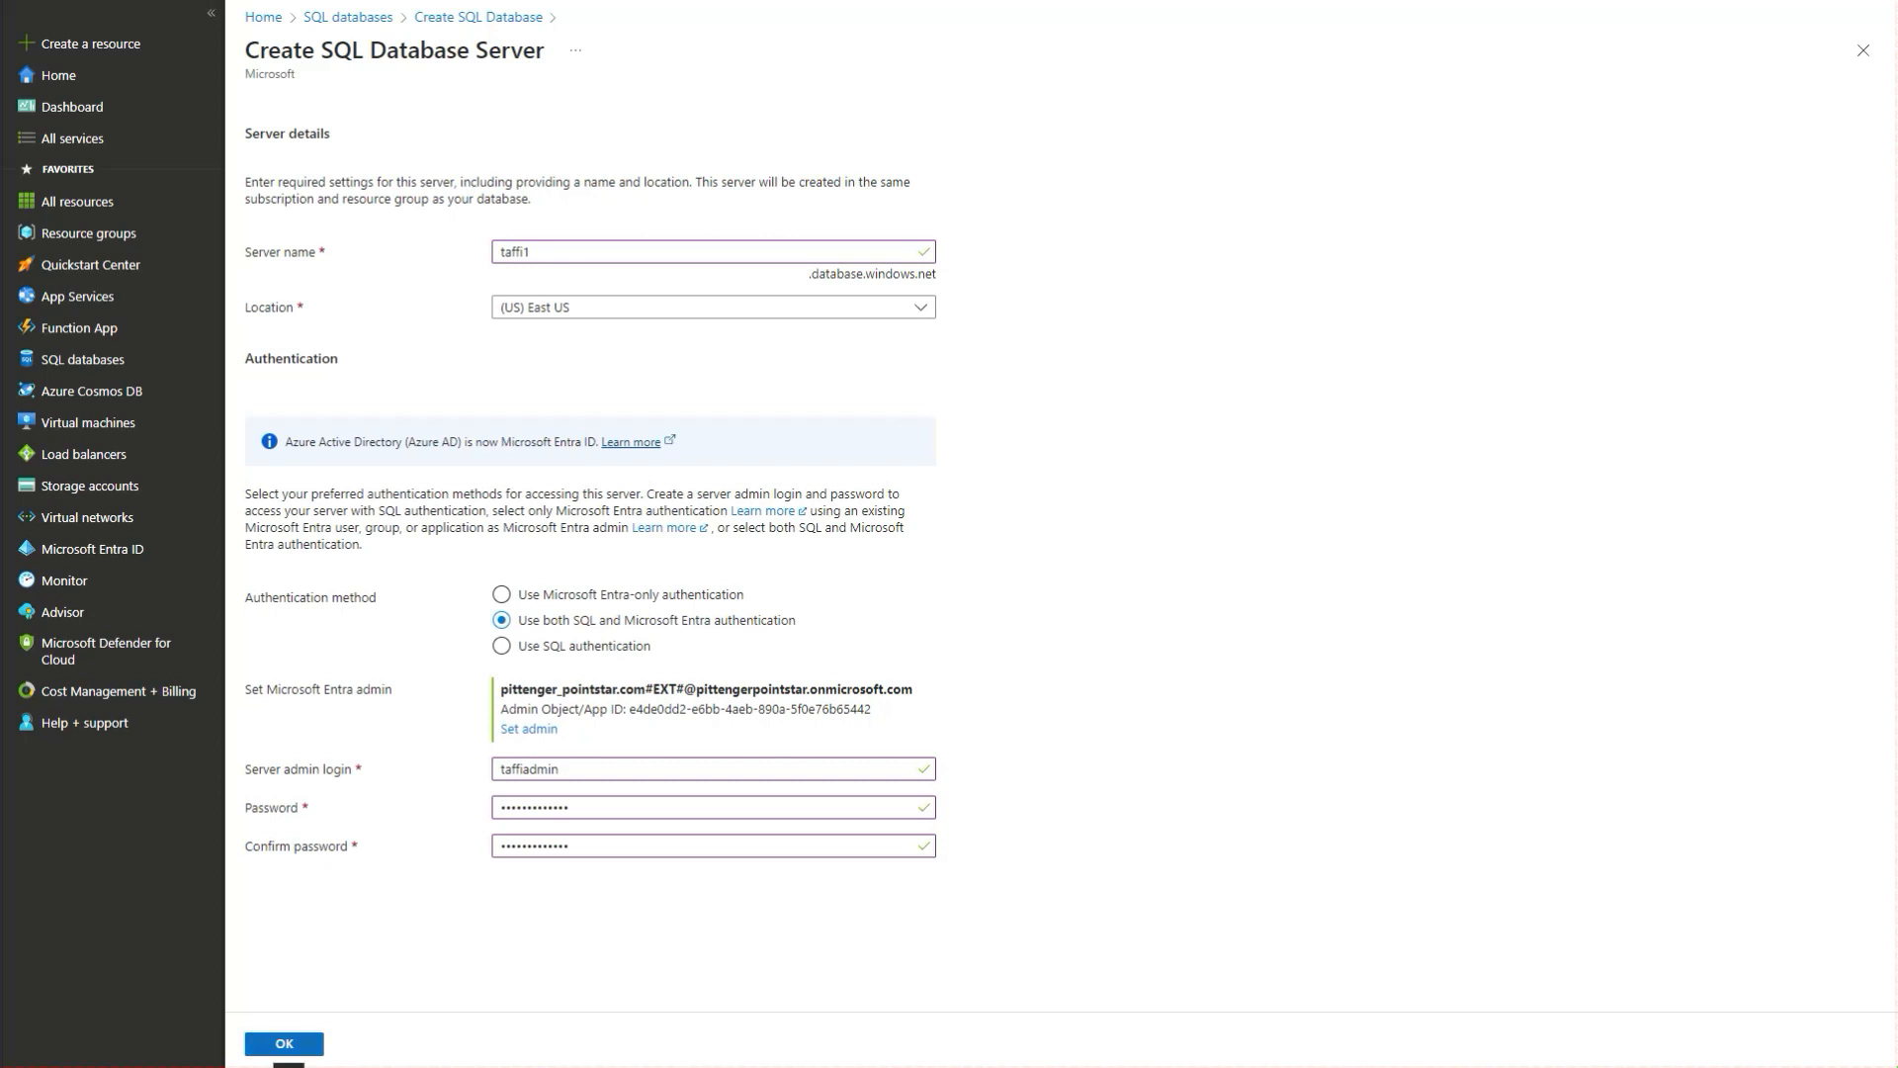
pyautogui.click(284, 1044)
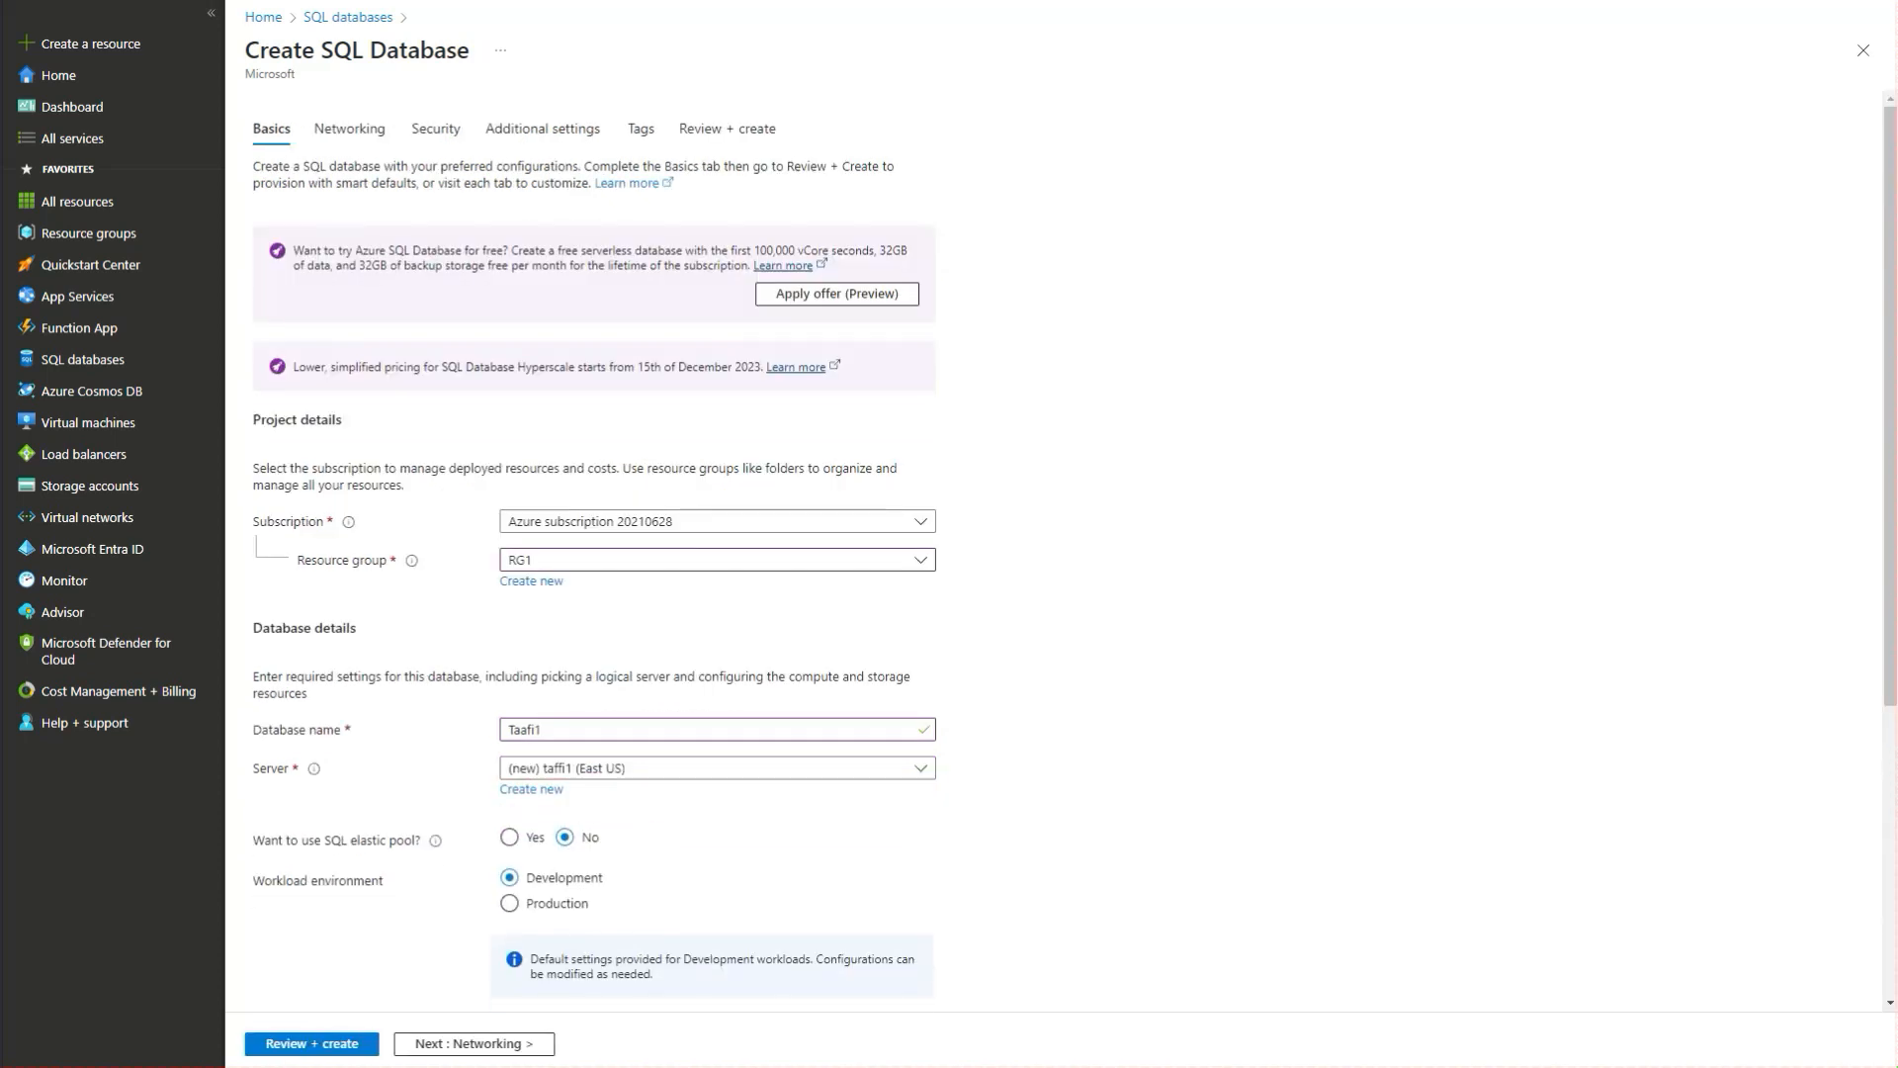
# - Set the workload environment to Production and configure General Purpose serverless compute with a maximum of 2 vCores
pyautogui.scroll(-5, 1068, 554)
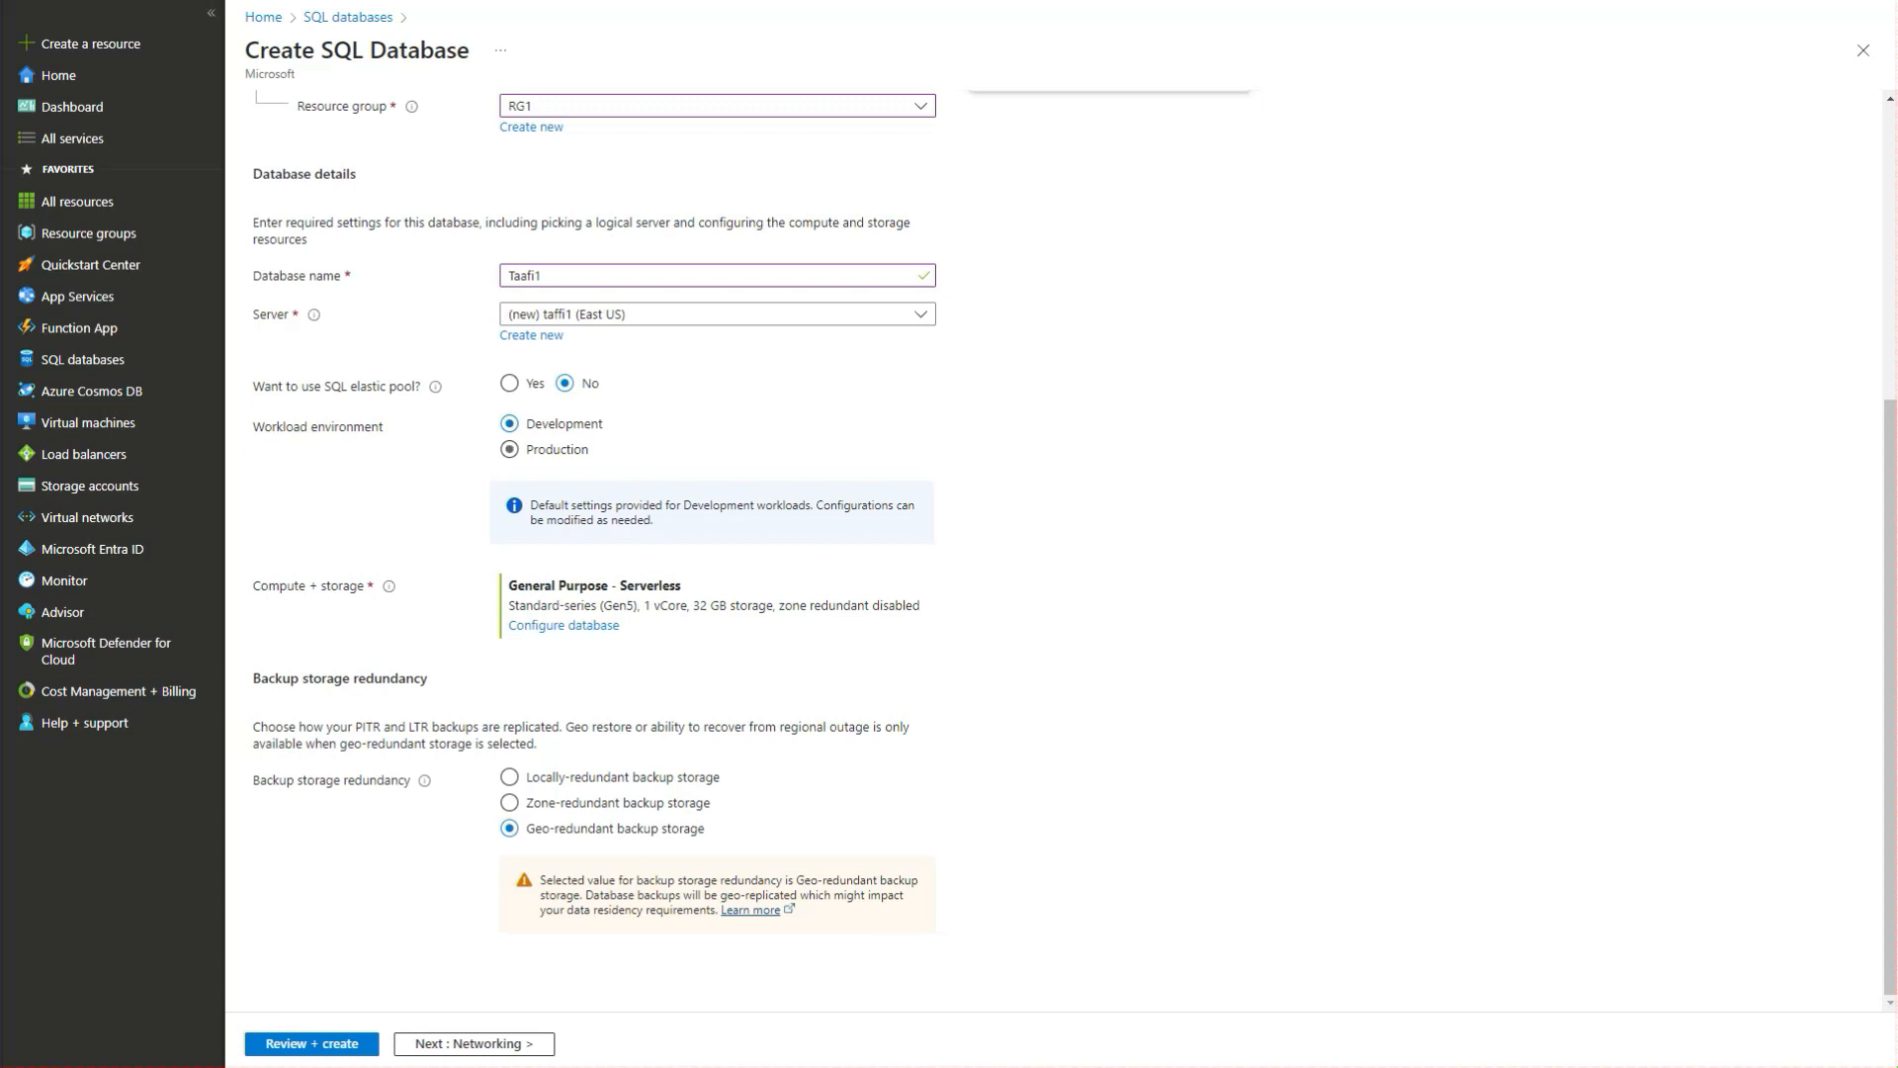
pyautogui.click(509, 449)
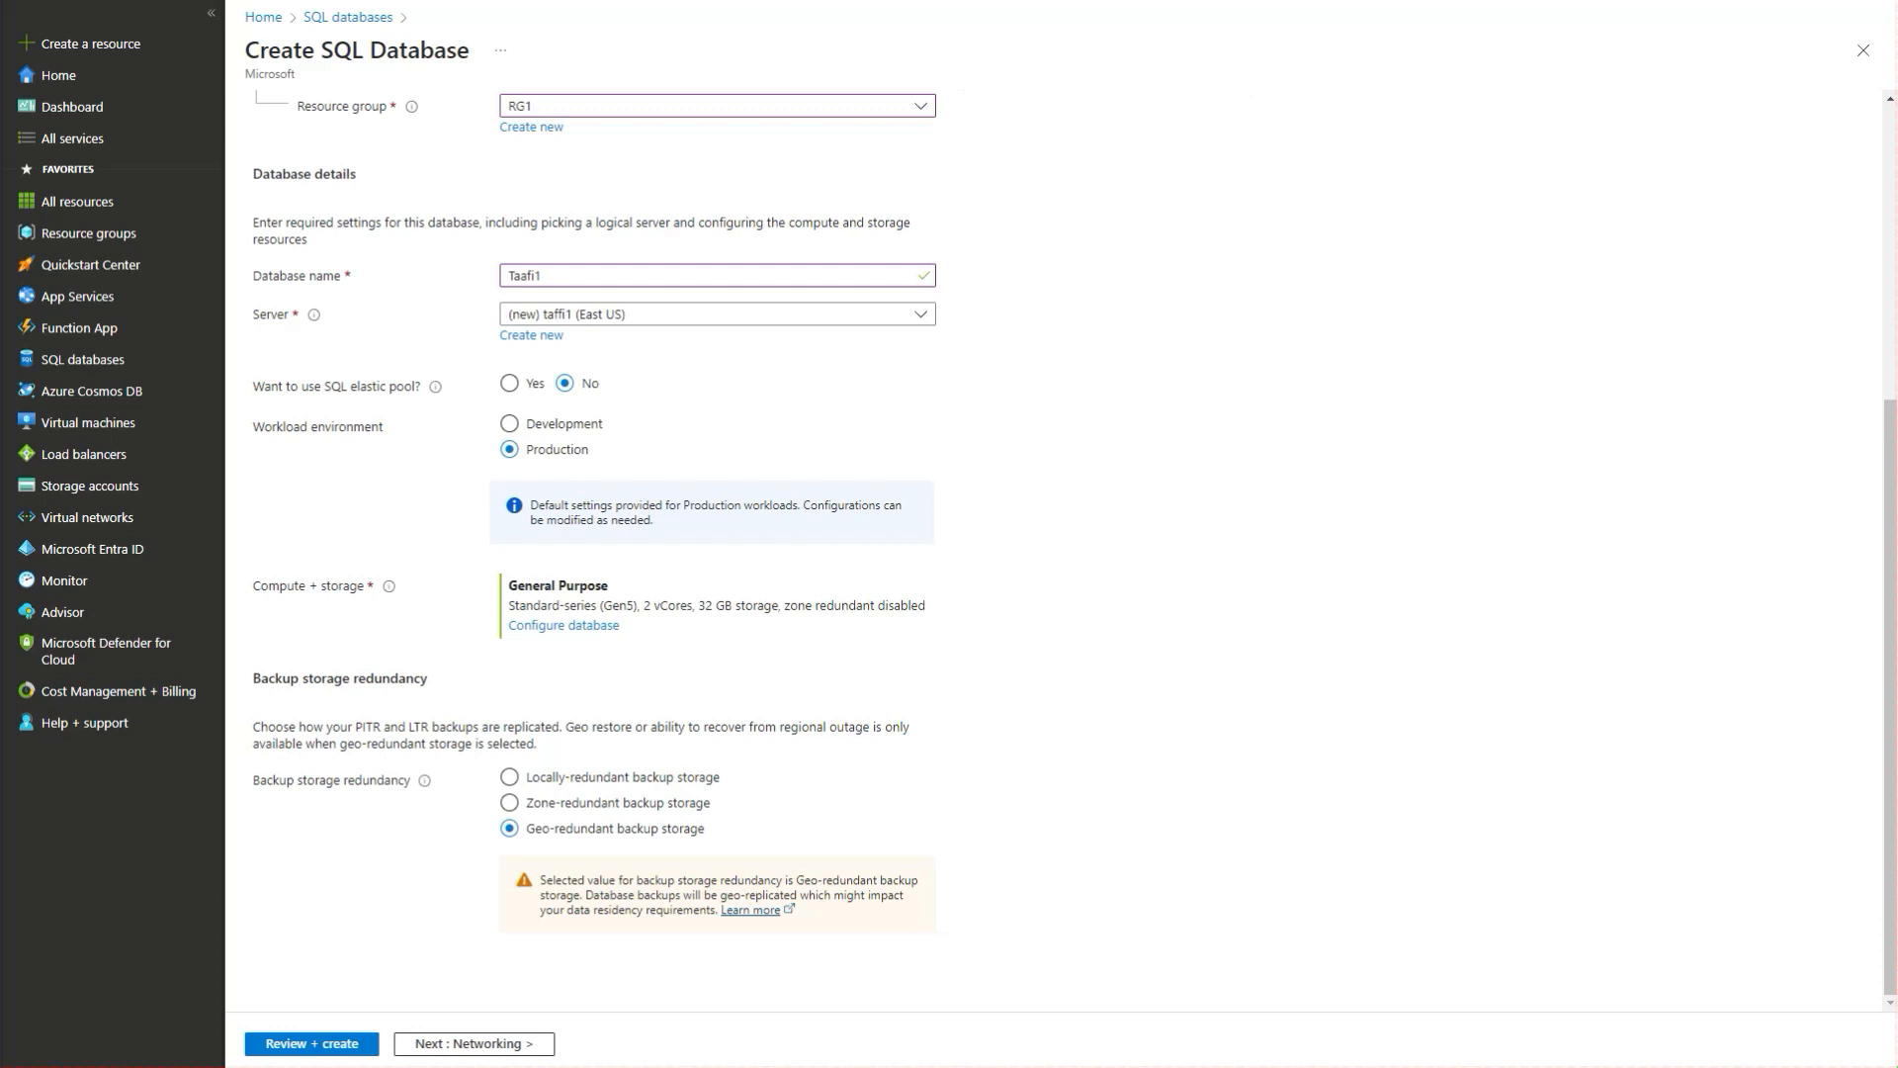
pyautogui.click(563, 624)
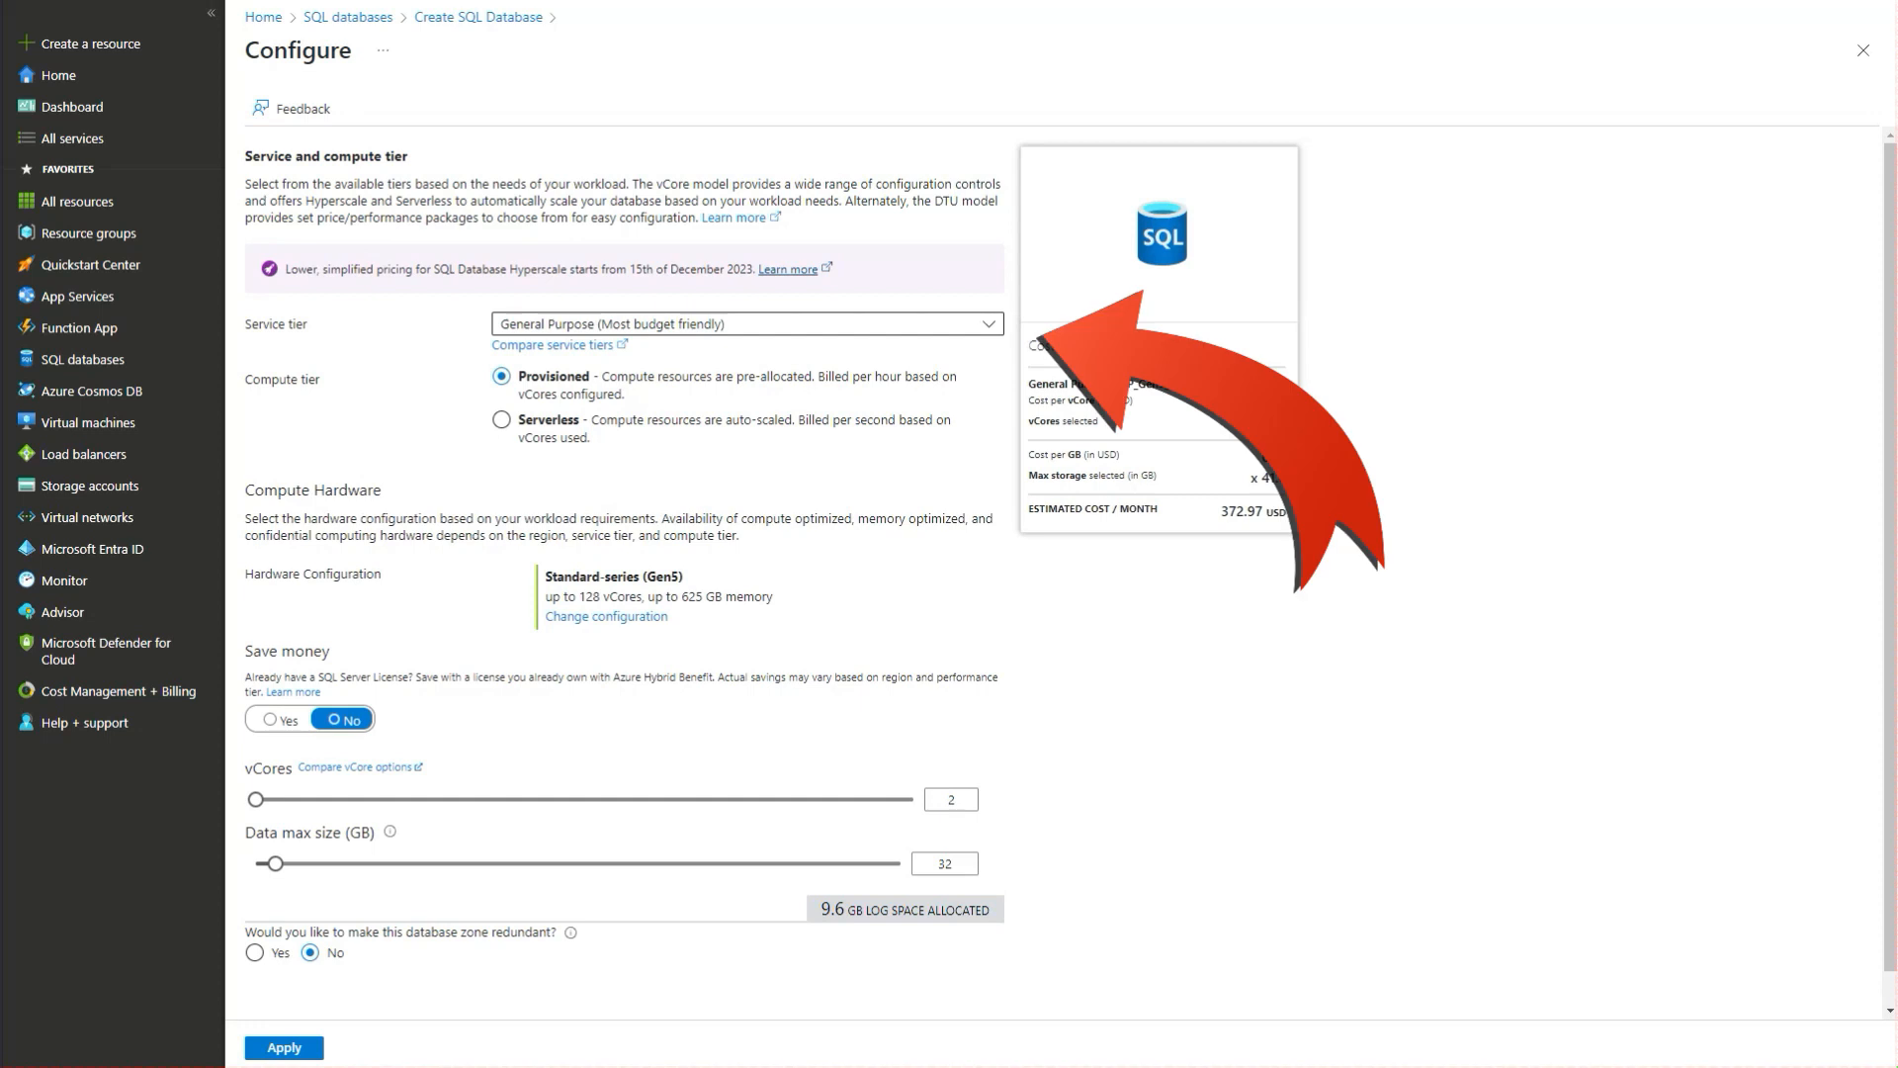
pyautogui.click(747, 325)
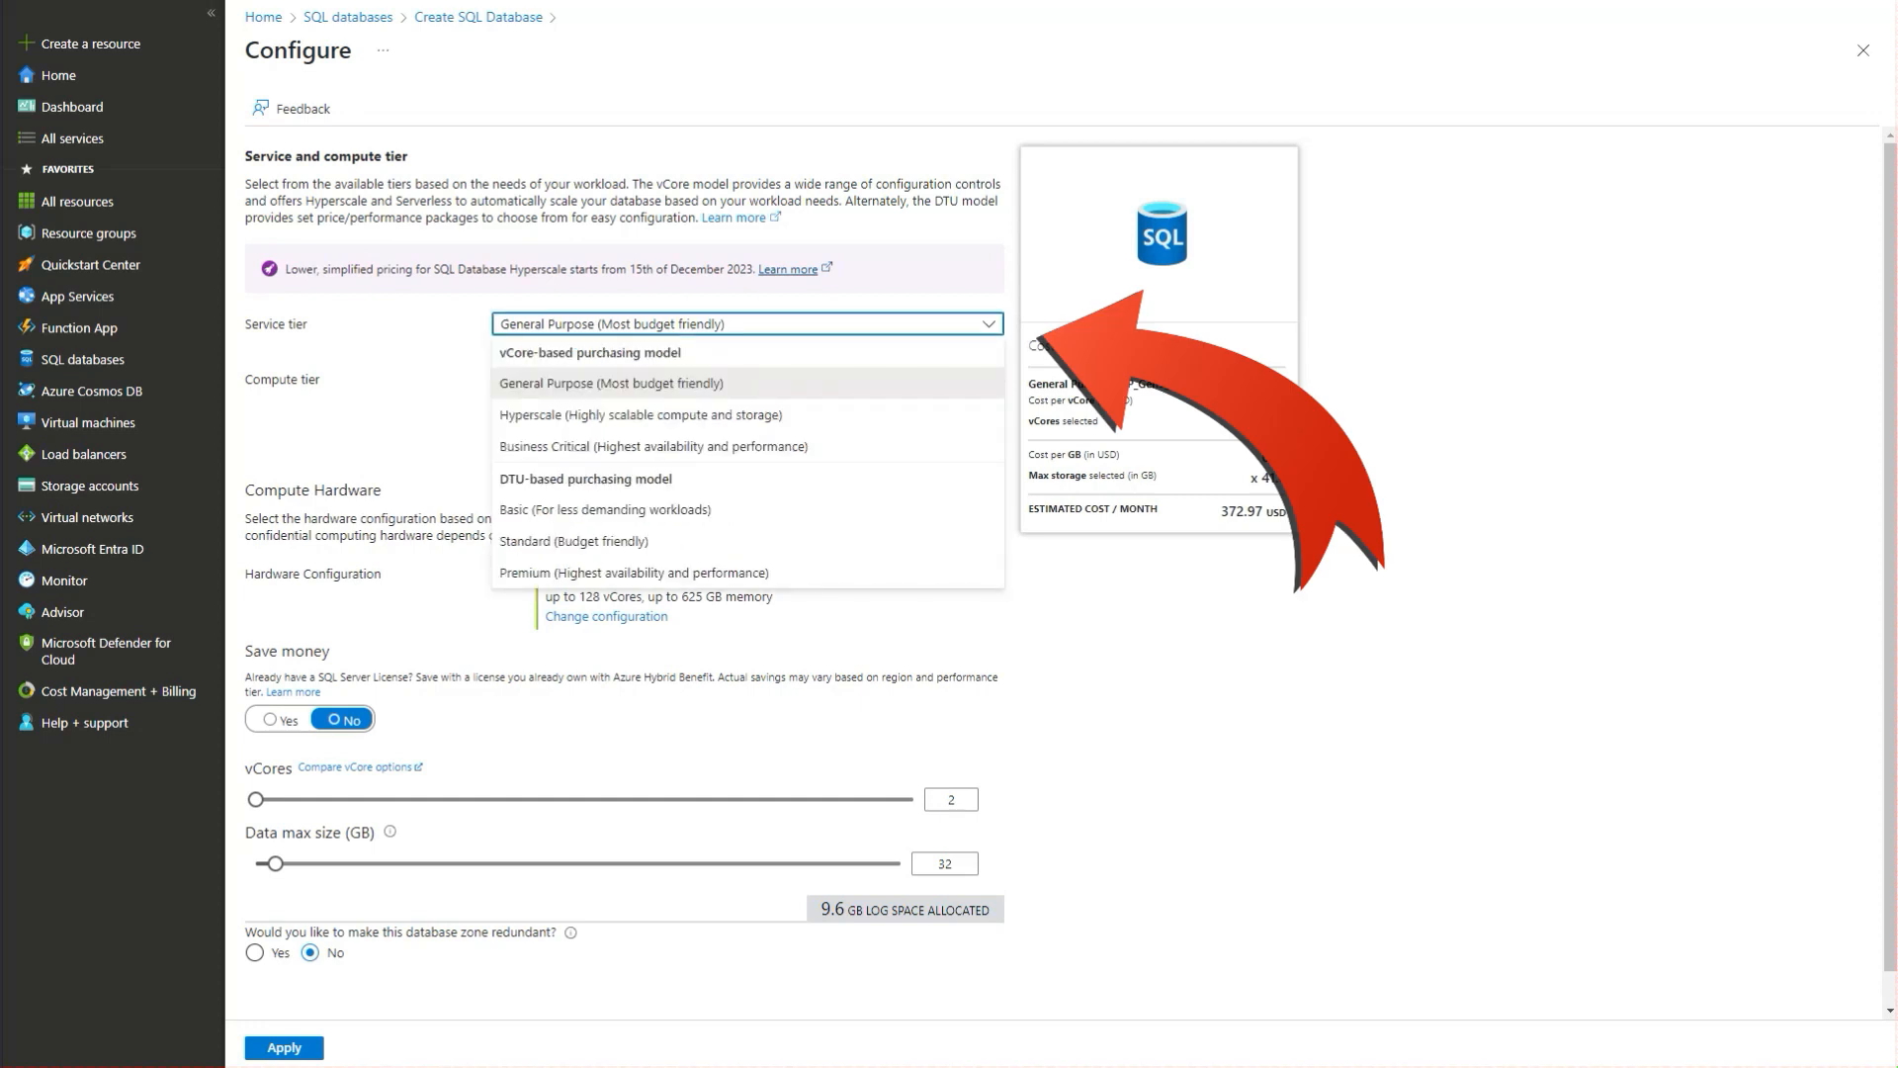
pyautogui.press('Escape')
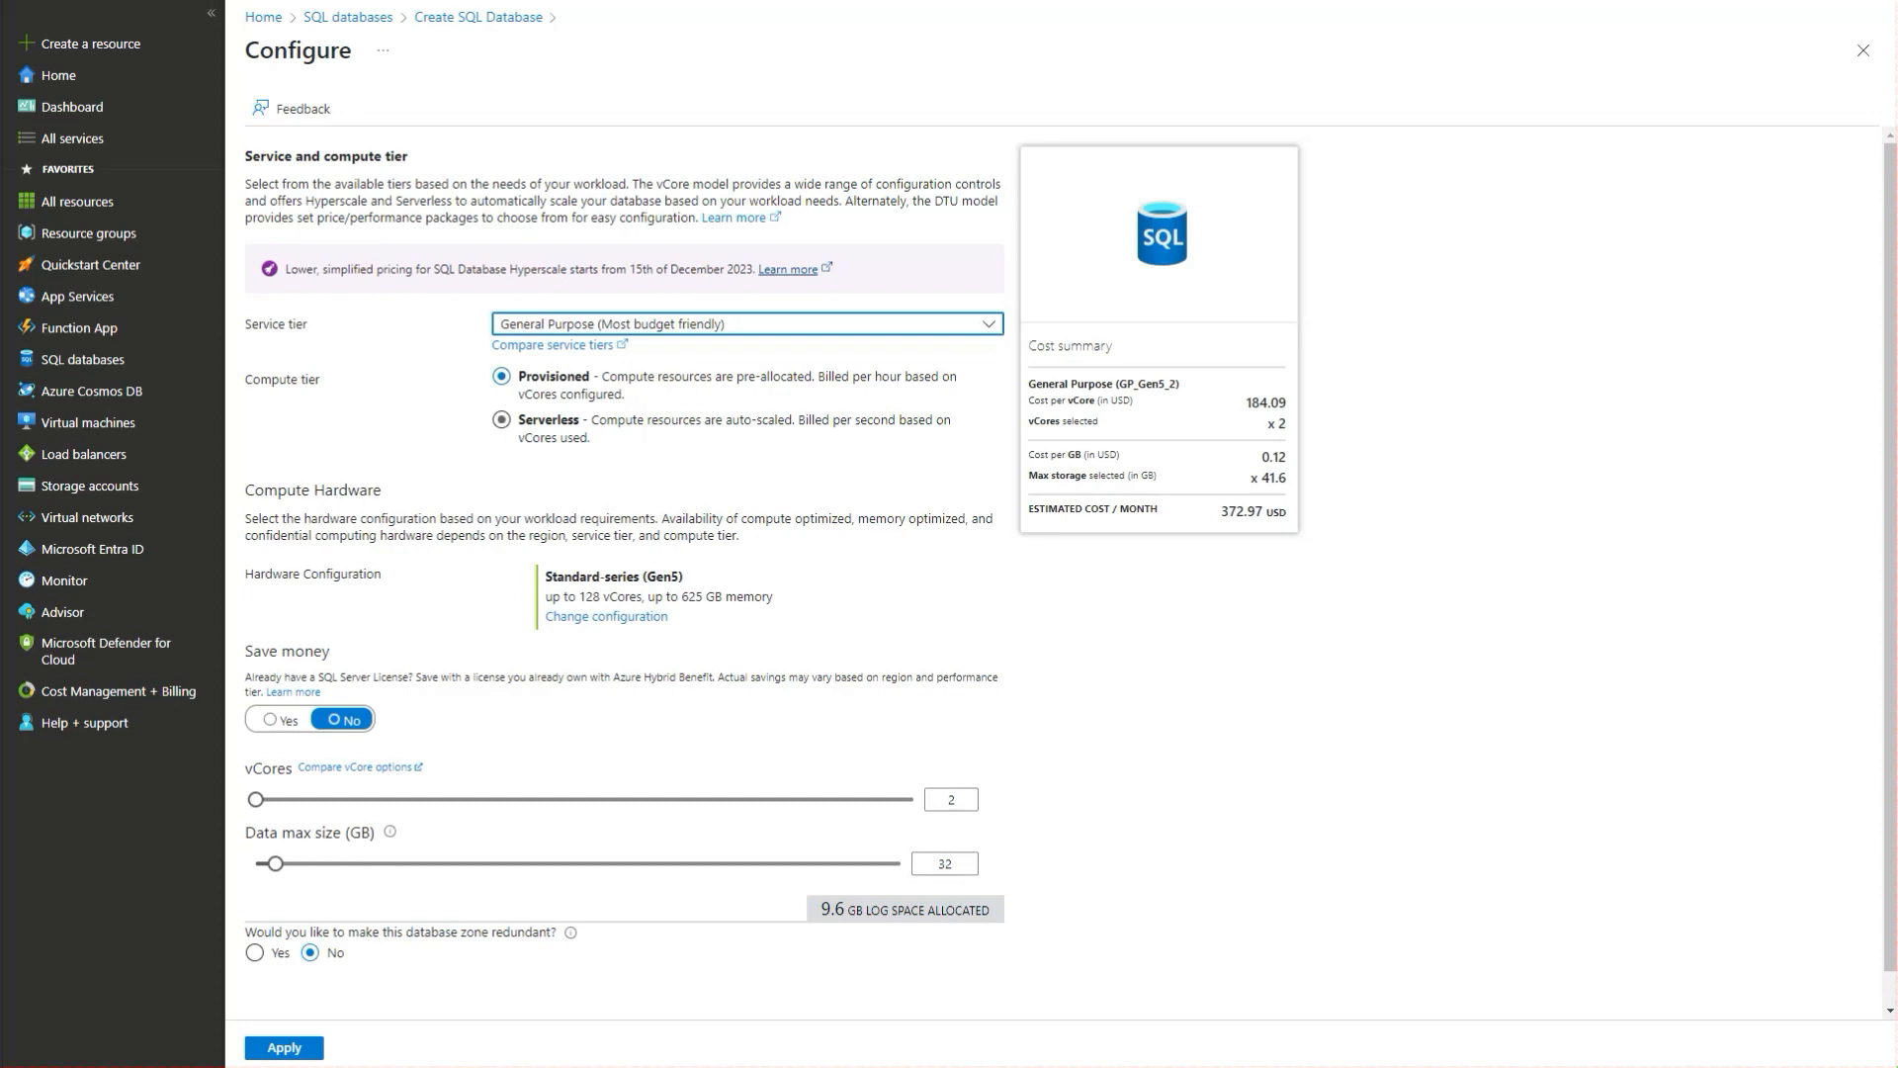
pyautogui.click(502, 420)
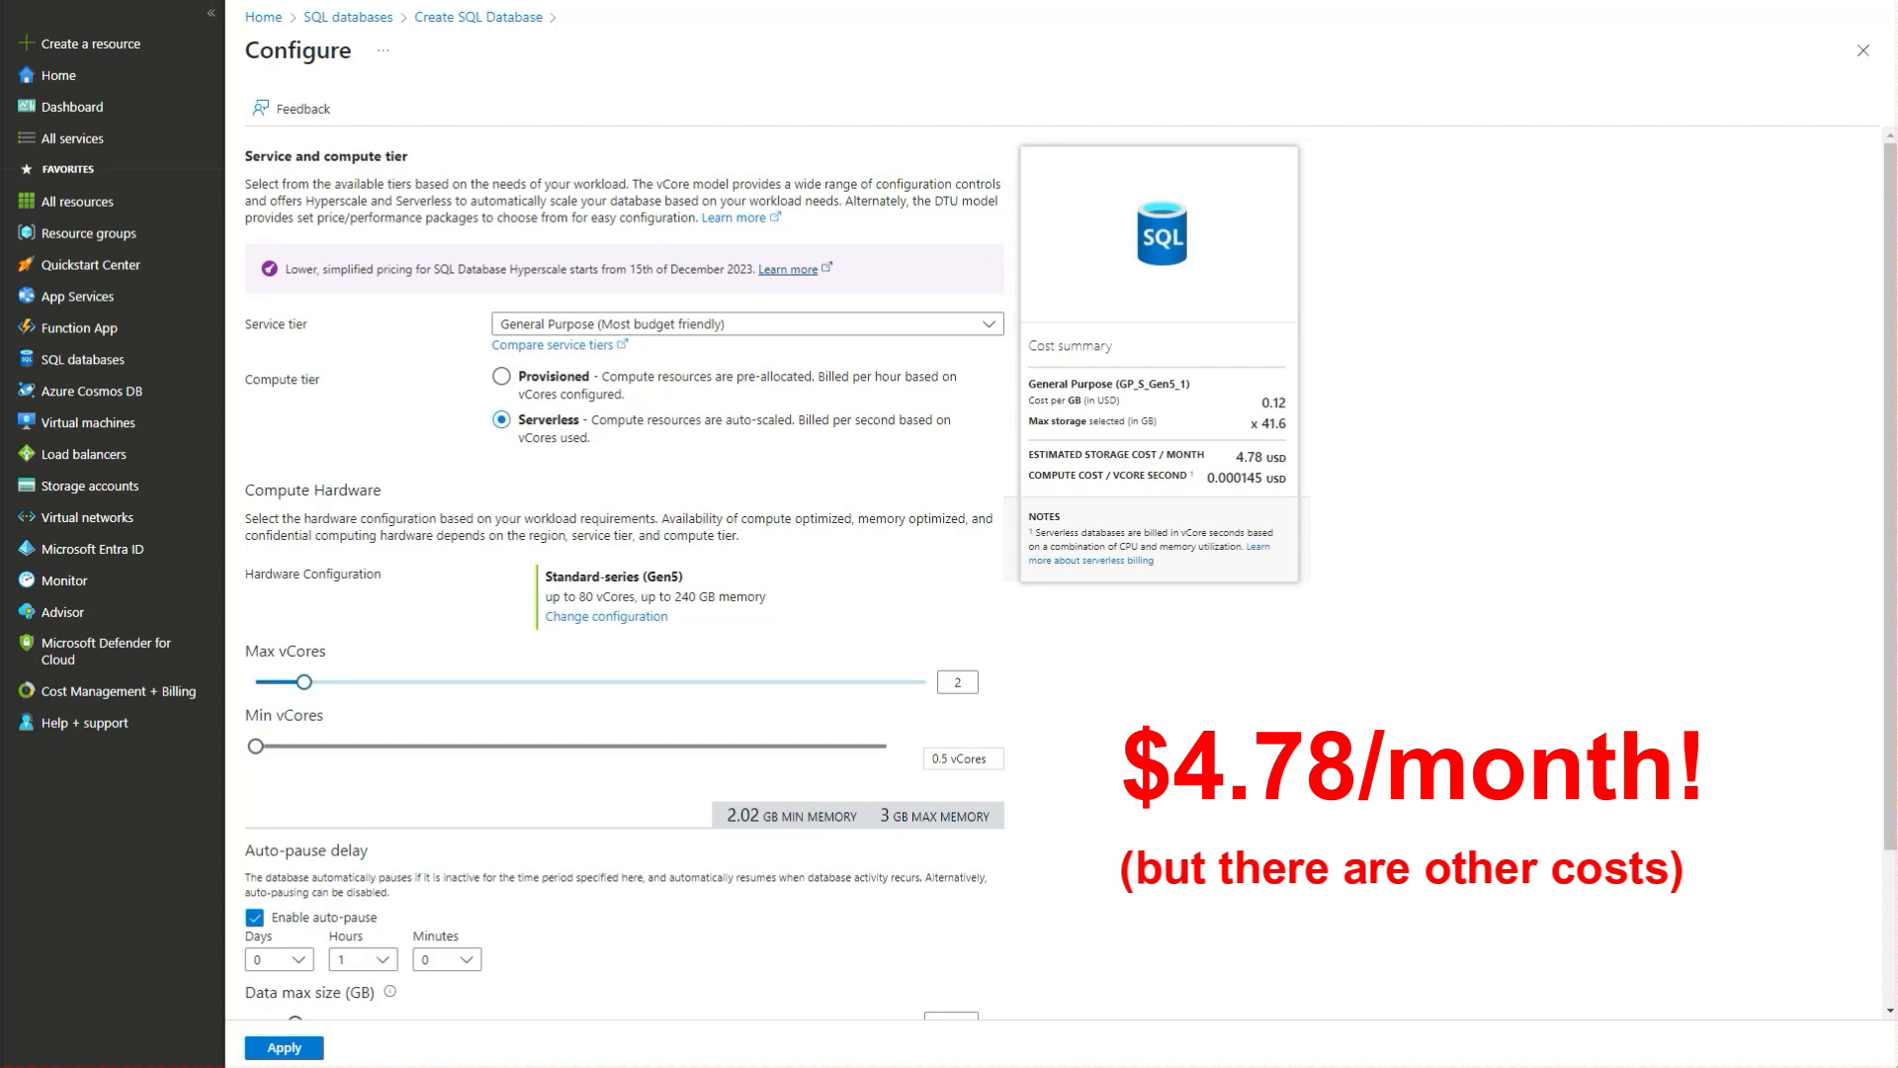
pyautogui.moveTo(304, 683)
pyautogui.mouseDown()
pyautogui.moveTo(407, 682)
pyautogui.moveTo(304, 682)
pyautogui.mouseUp()
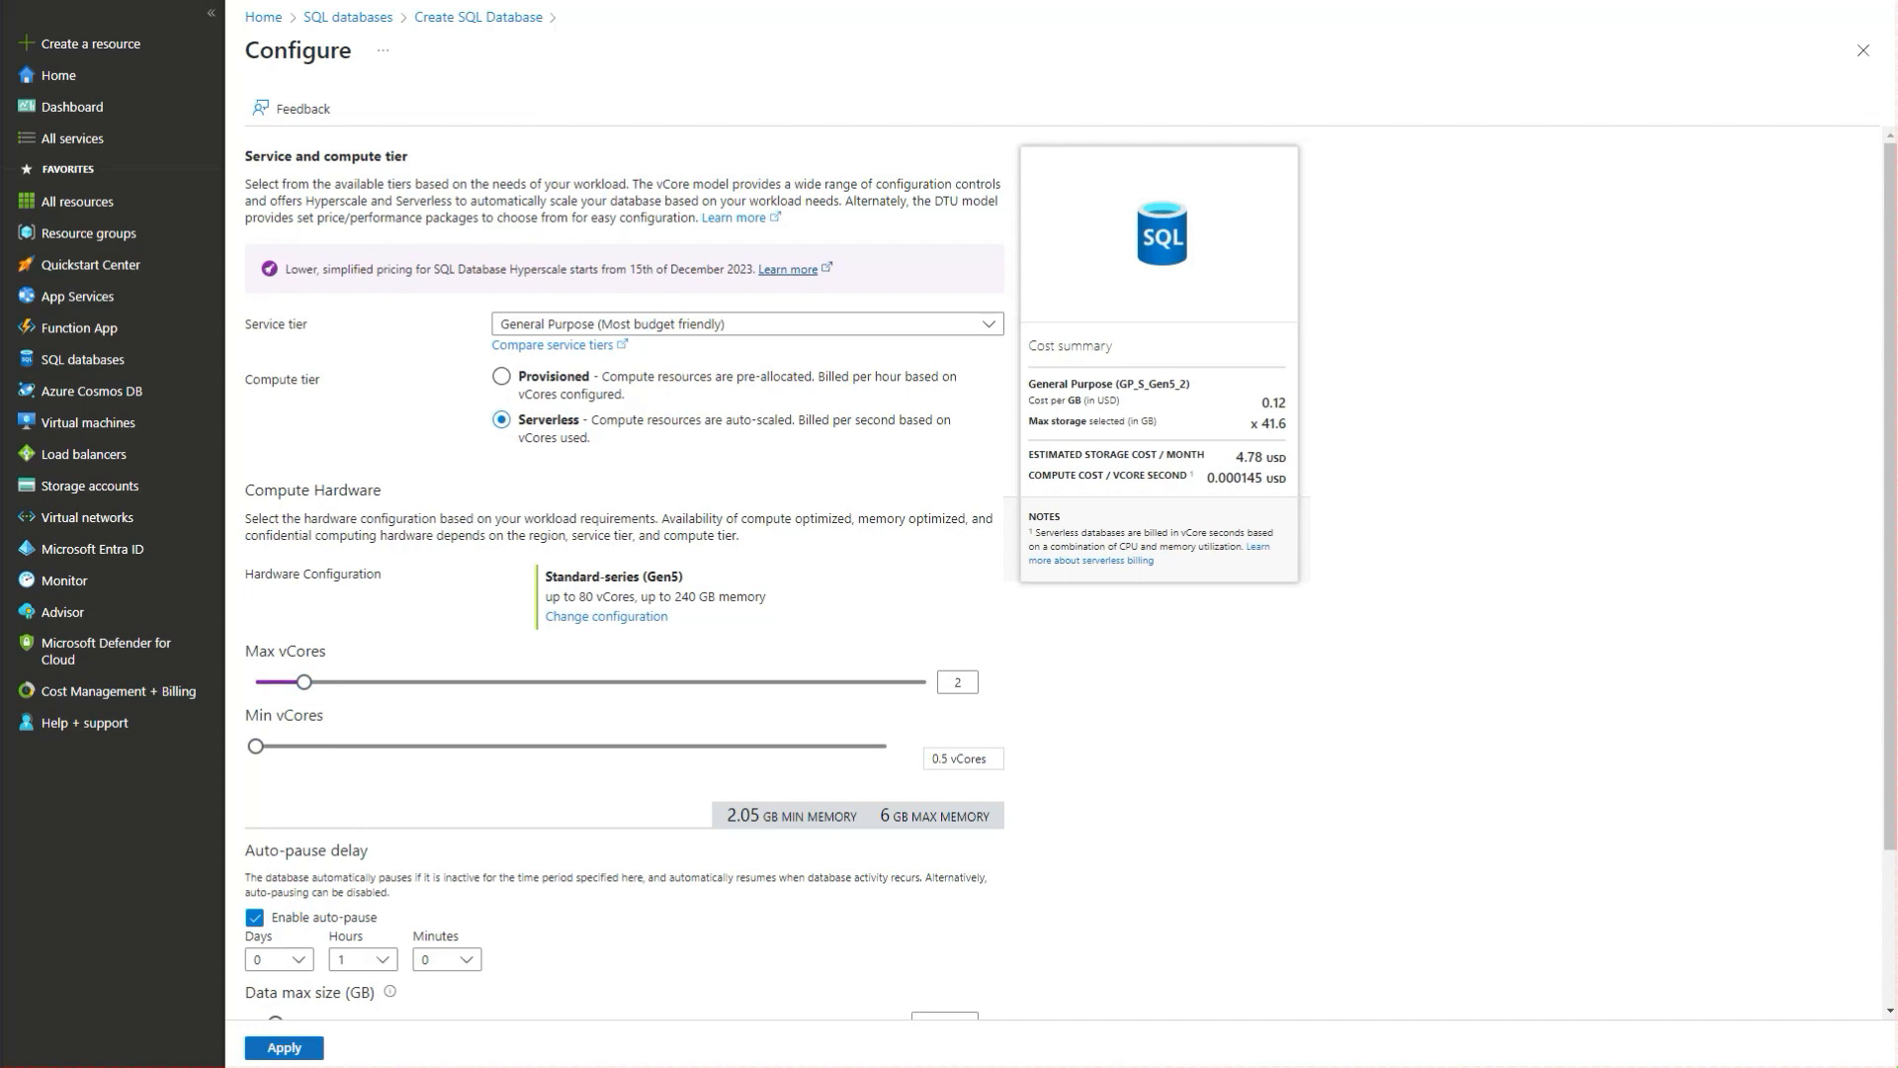
pyautogui.click(284, 1047)
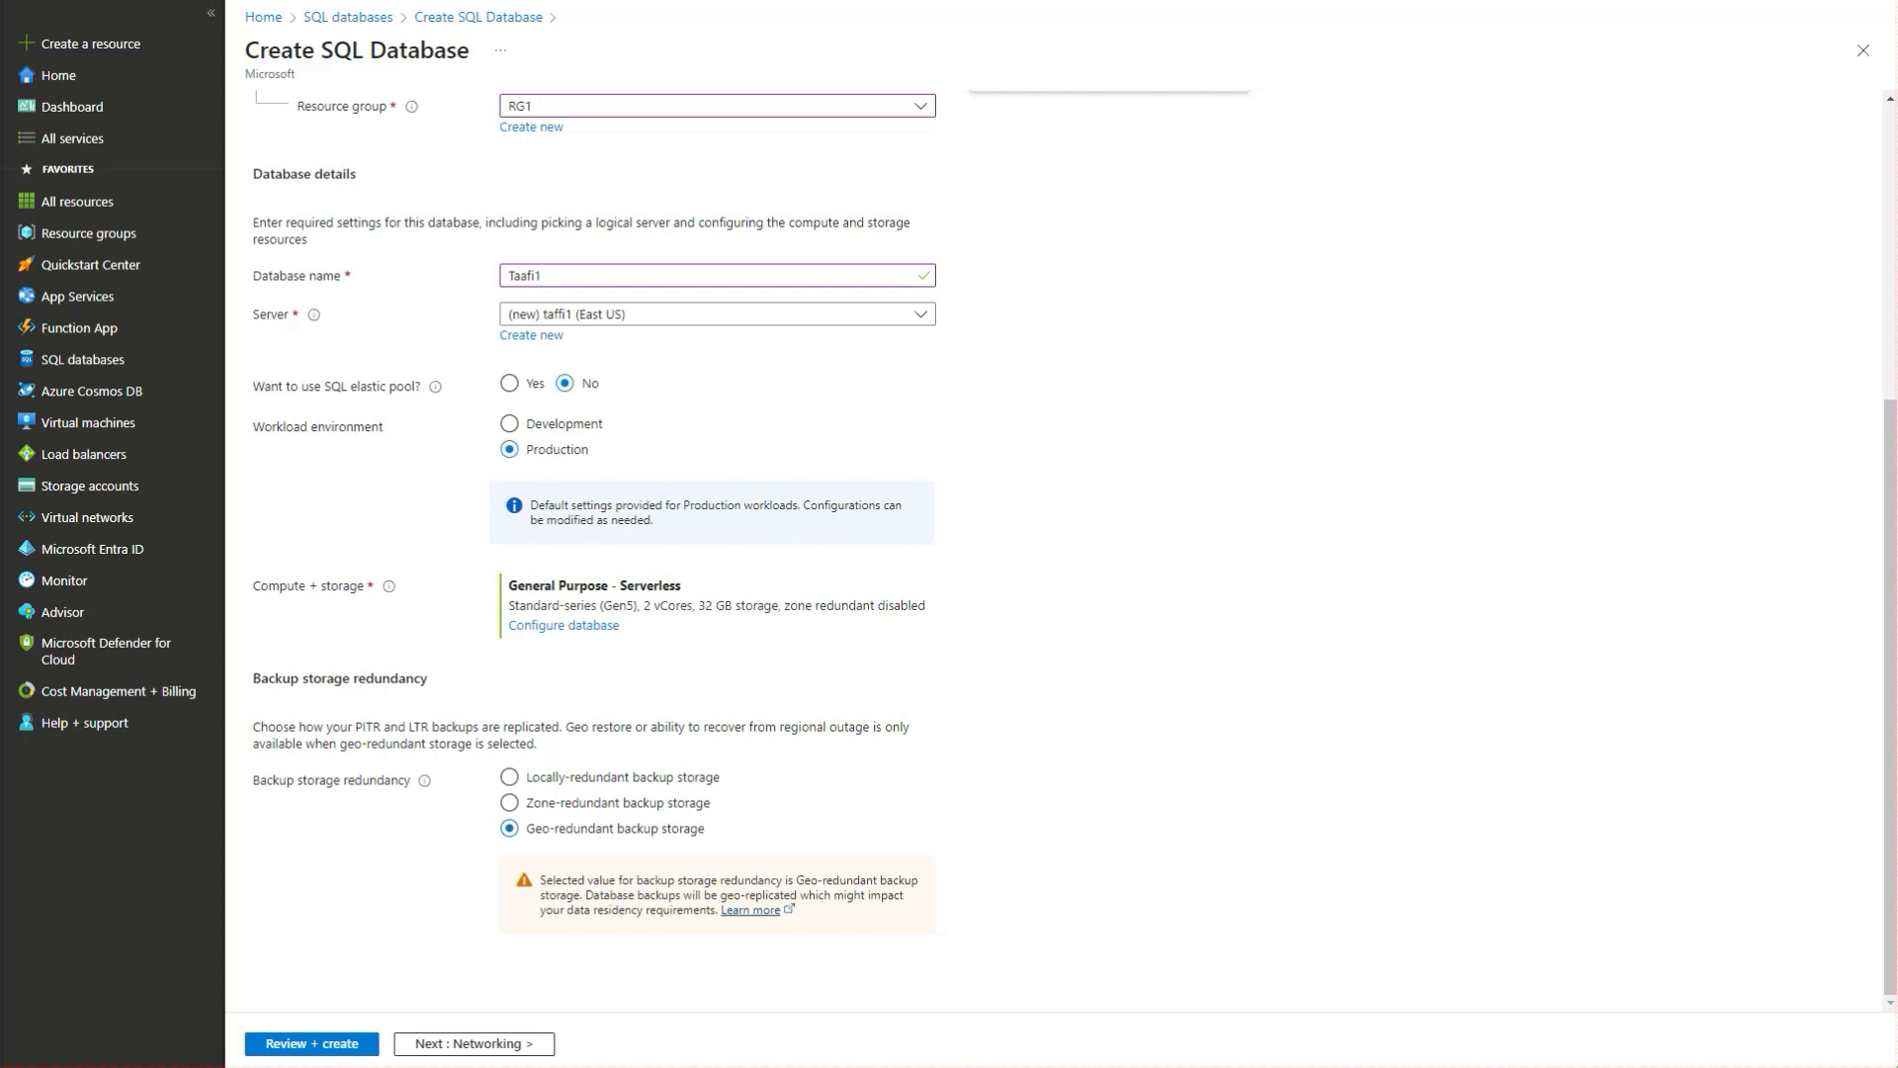
# - Choose locally-redundant backup storage and set network connectivity to a public endpoint with the current client IP address added
pyautogui.moveTo(424, 780)
pyautogui.click(510, 777)
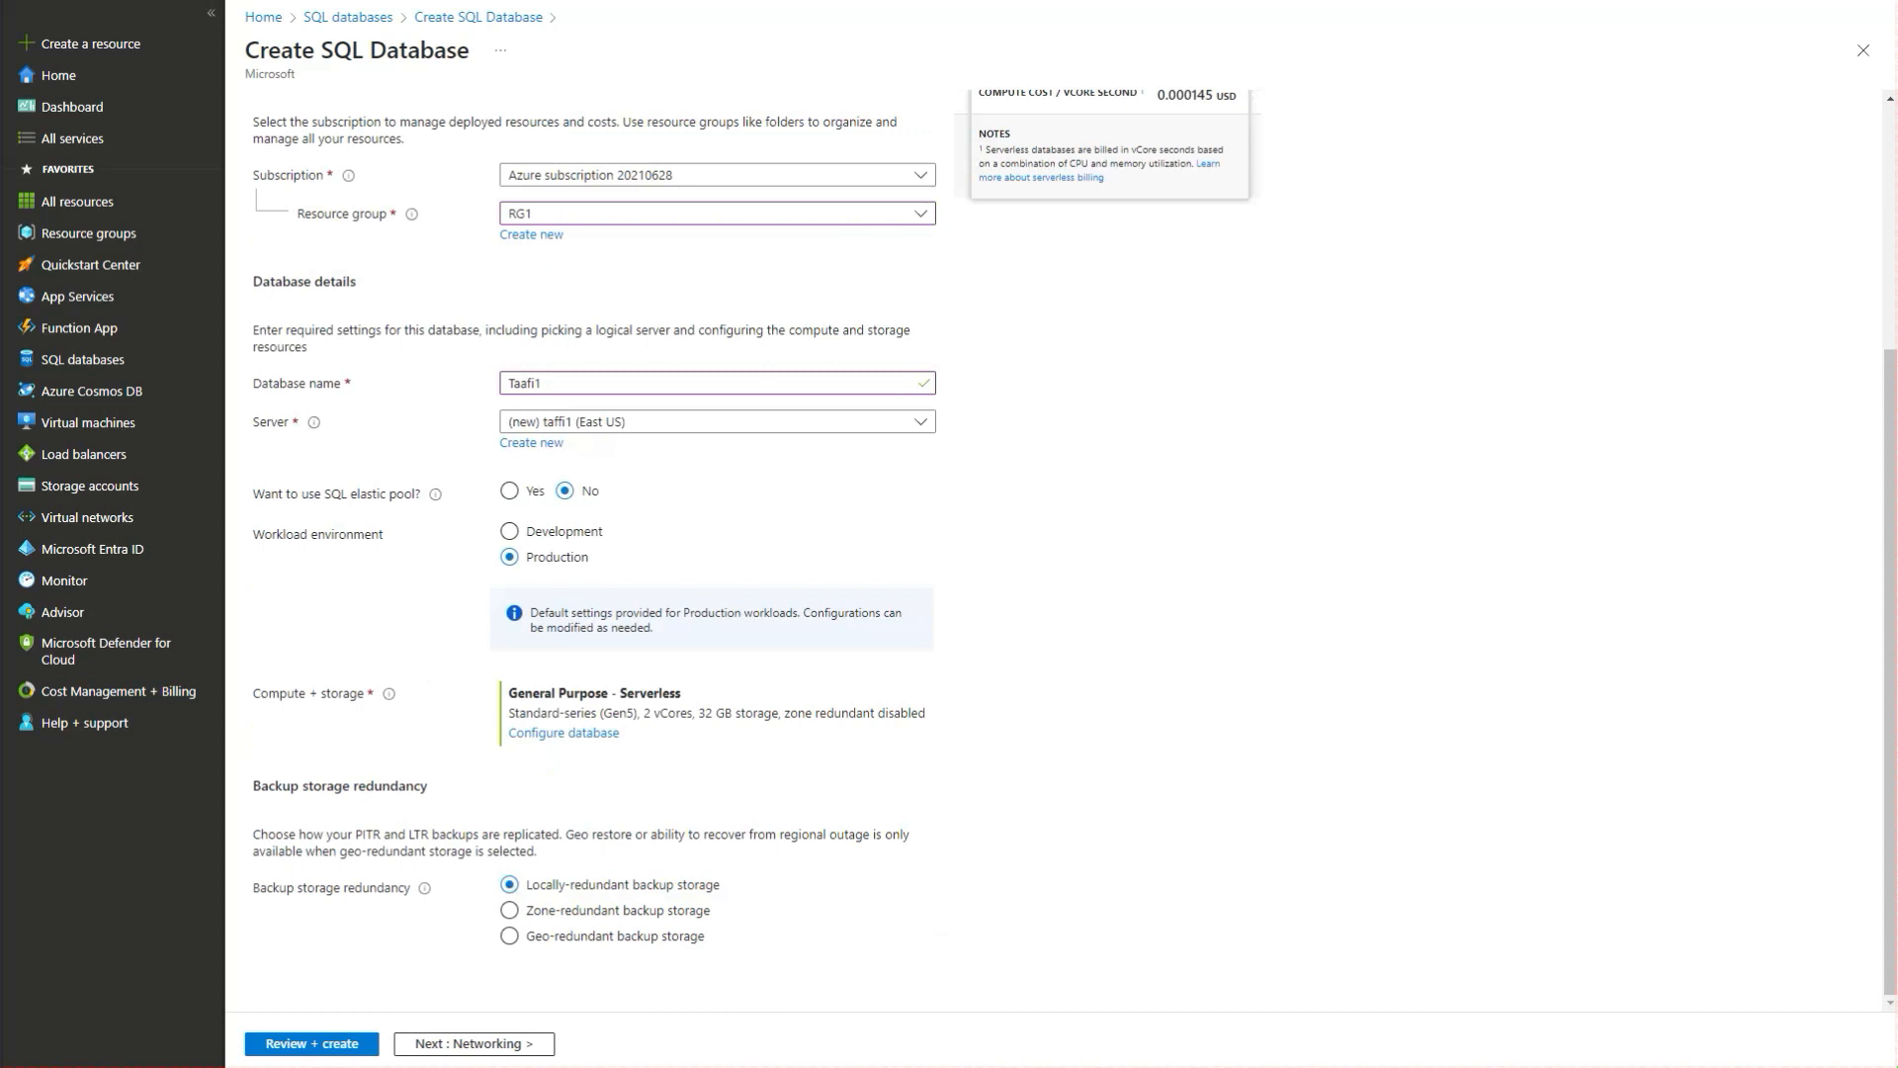
pyautogui.click(473, 1043)
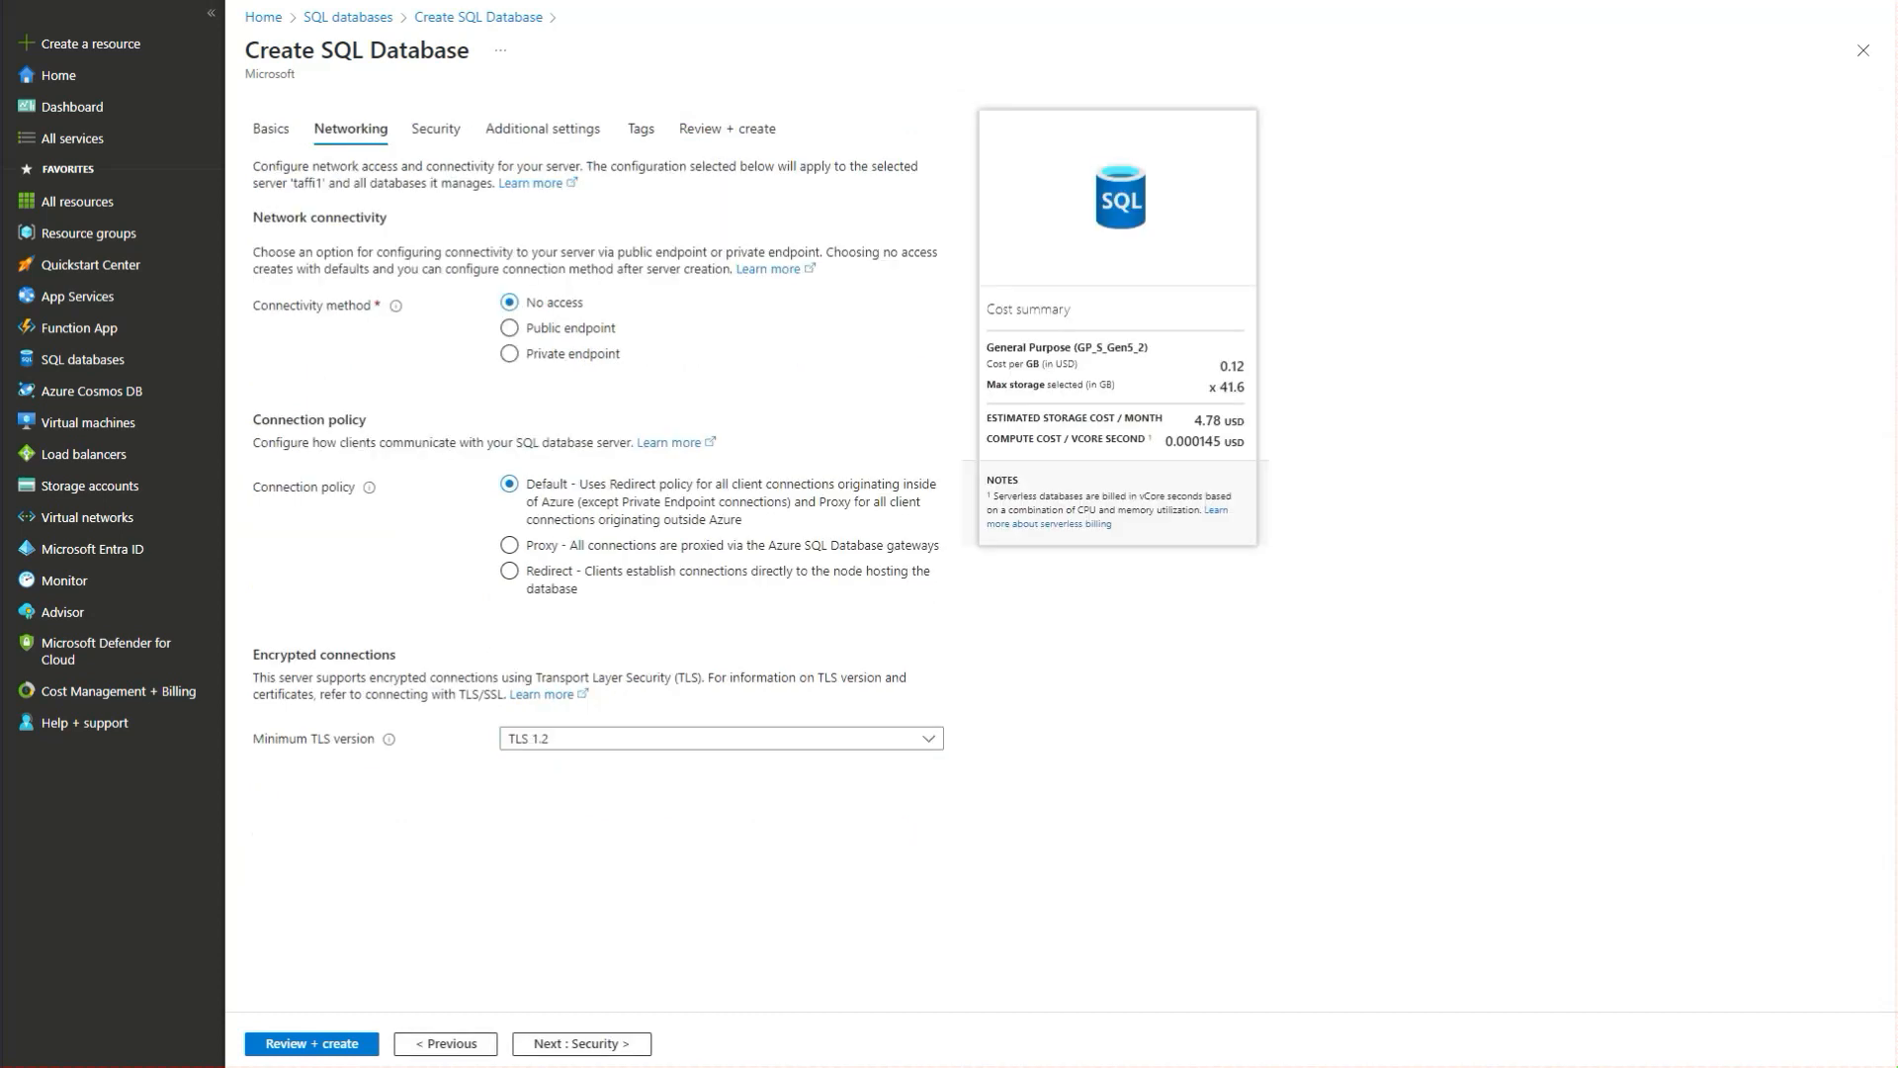
pyautogui.click(509, 329)
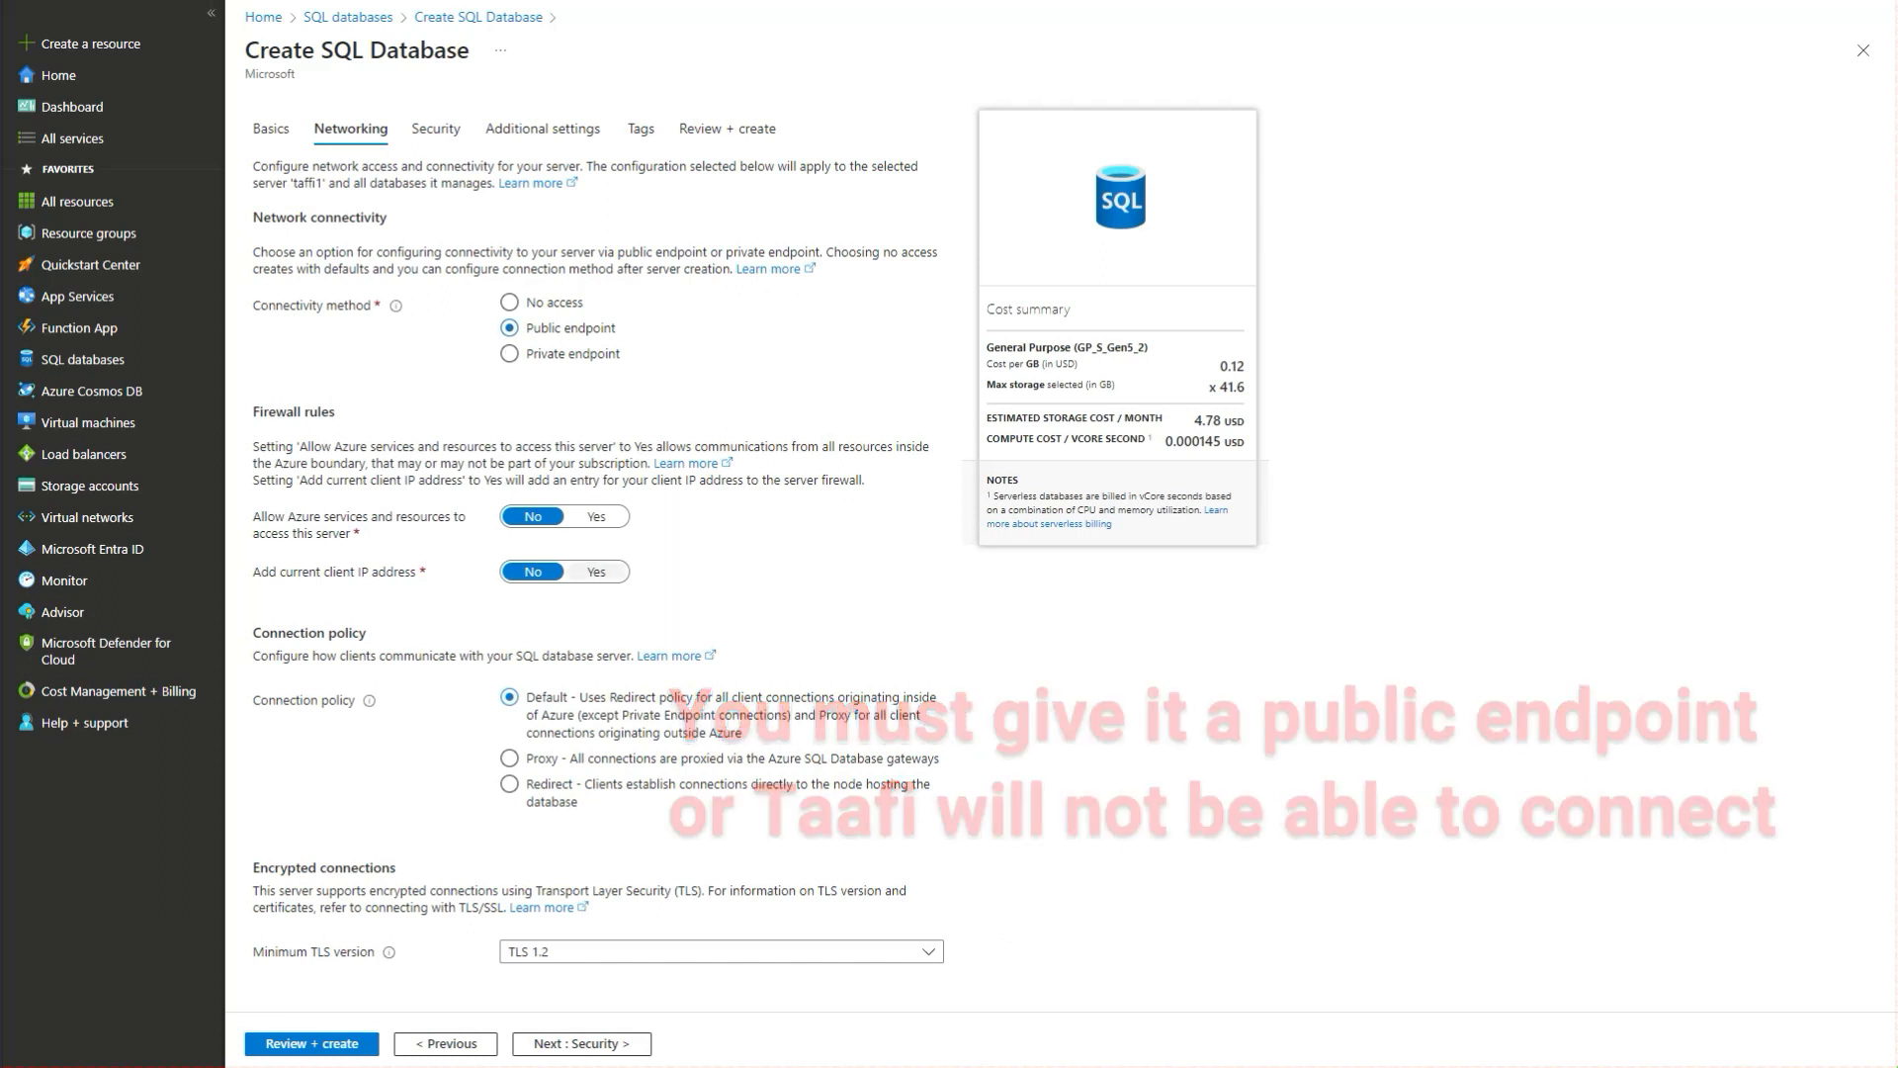
pyautogui.click(597, 572)
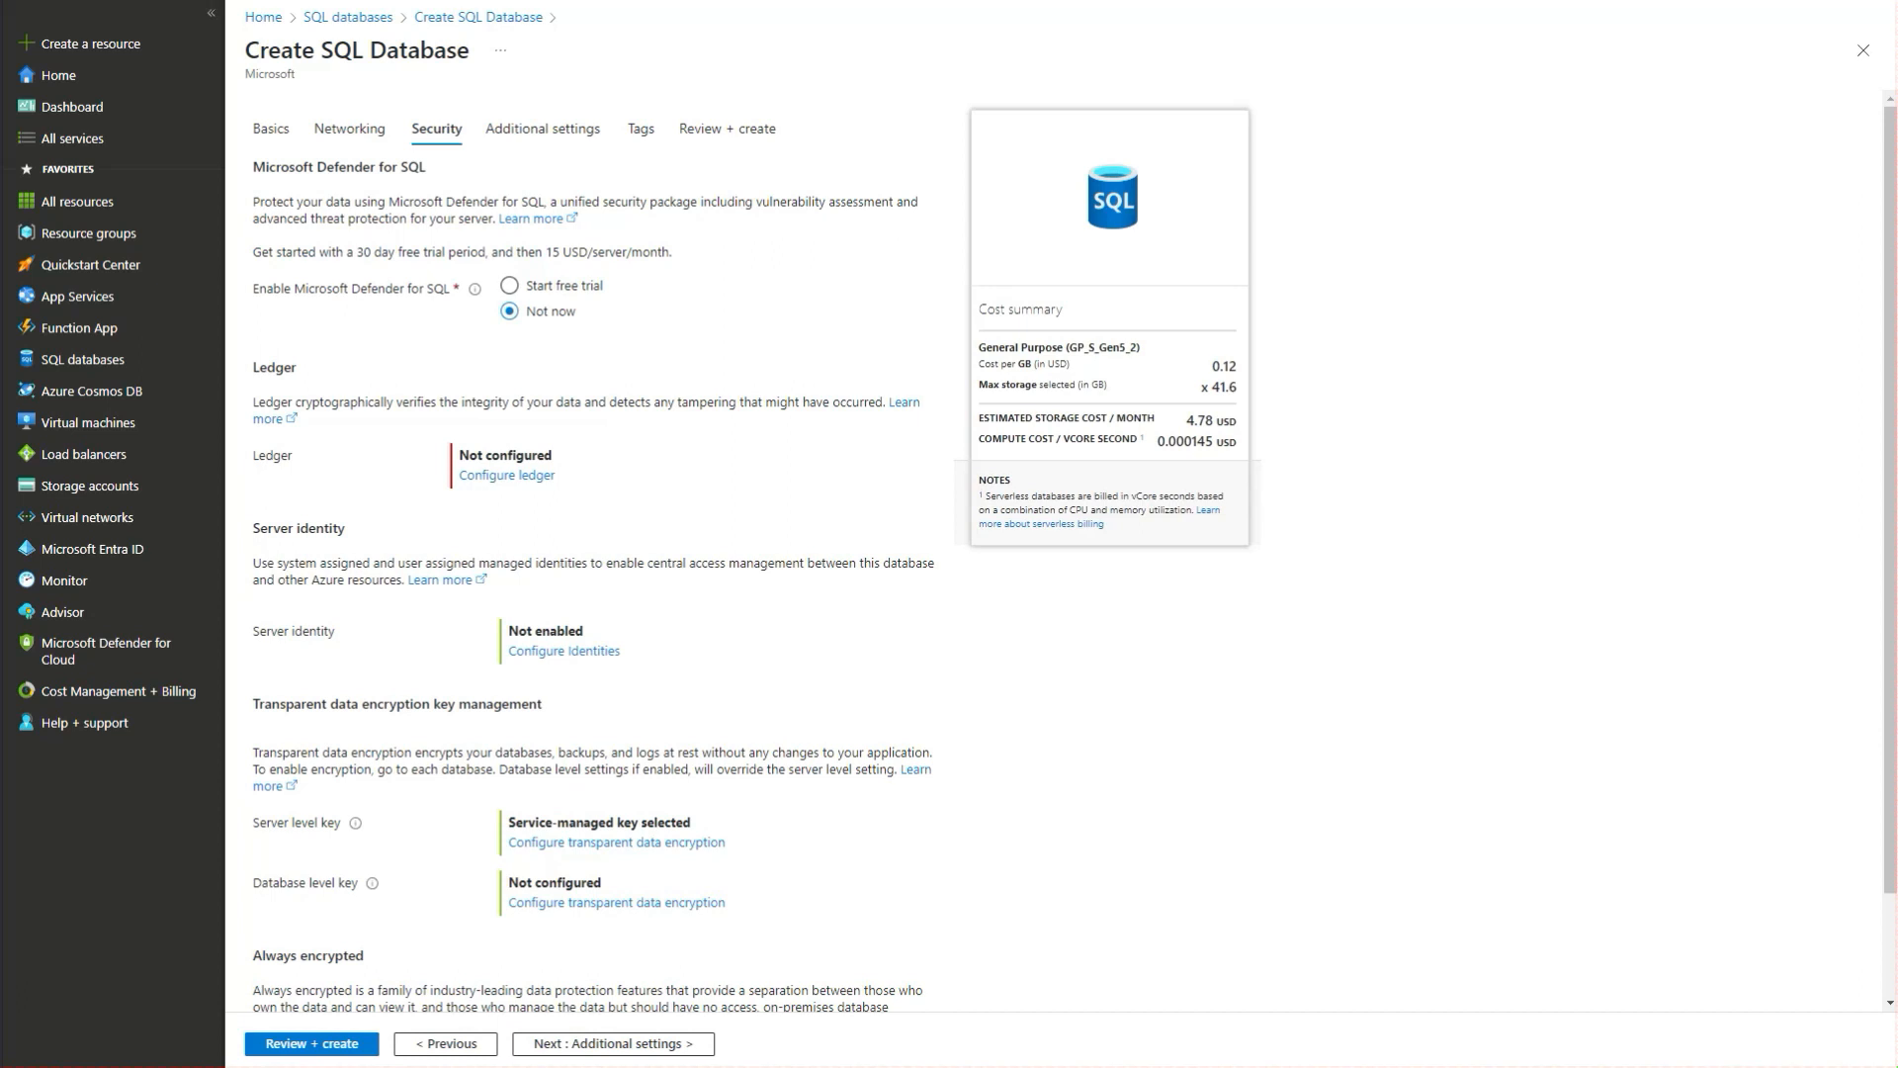
# - Keep the default security and additional settings, add a CreatedBy tag with the creator's first name, and create the database
pyautogui.click(613, 1044)
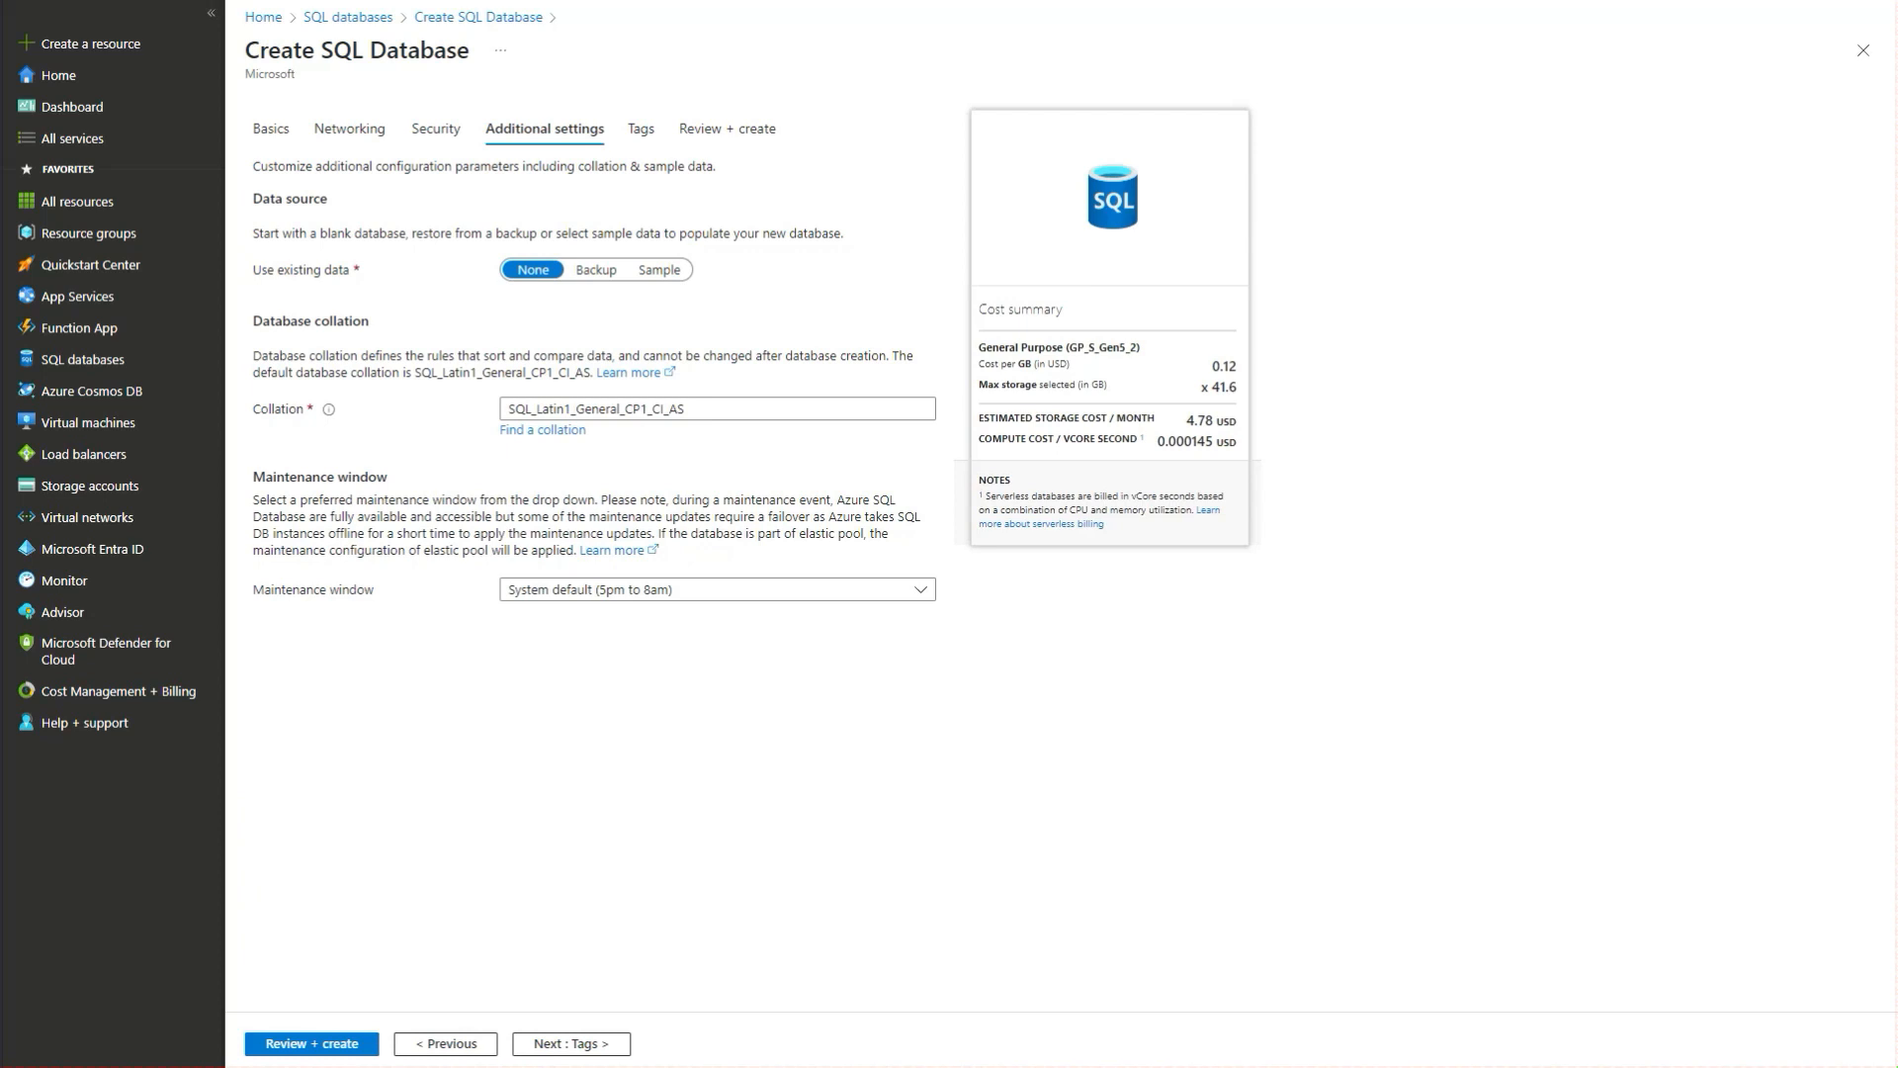
pyautogui.click(570, 1044)
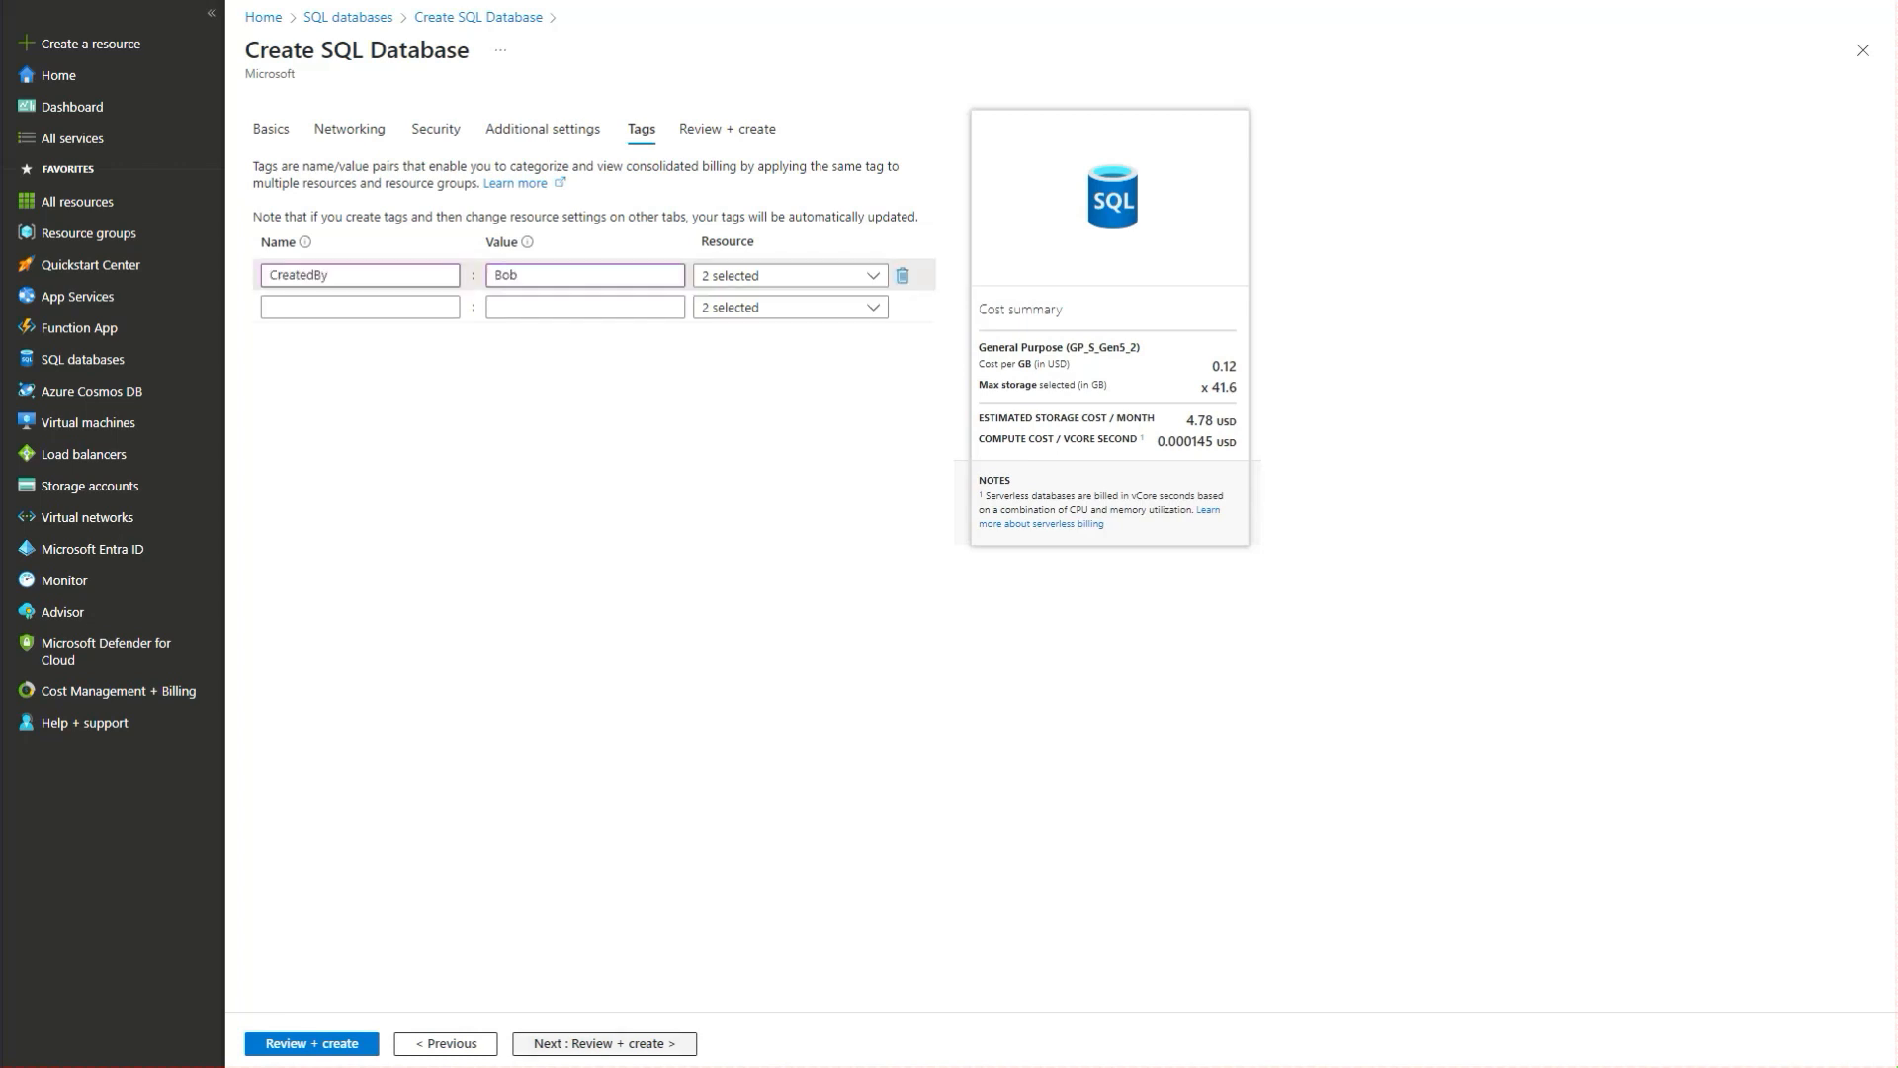
pyautogui.click(604, 1043)
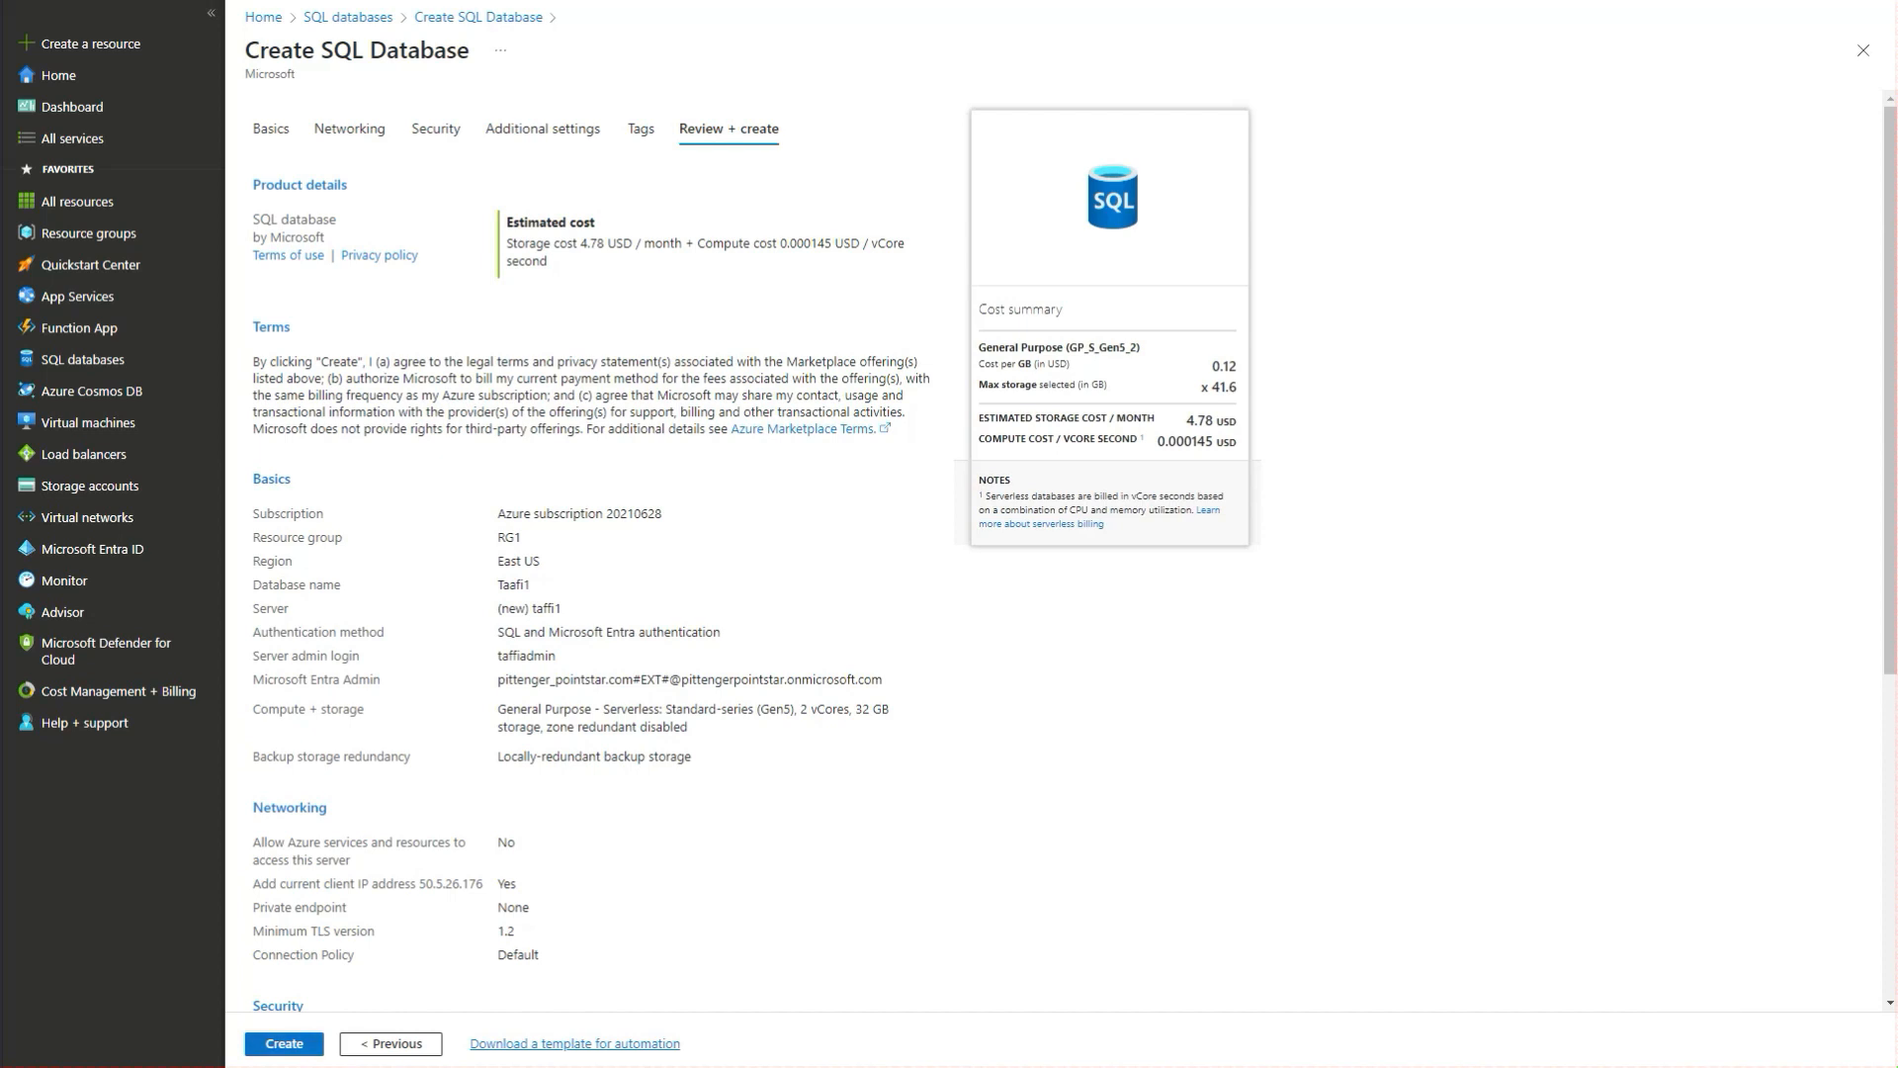
pyautogui.click(283, 1044)
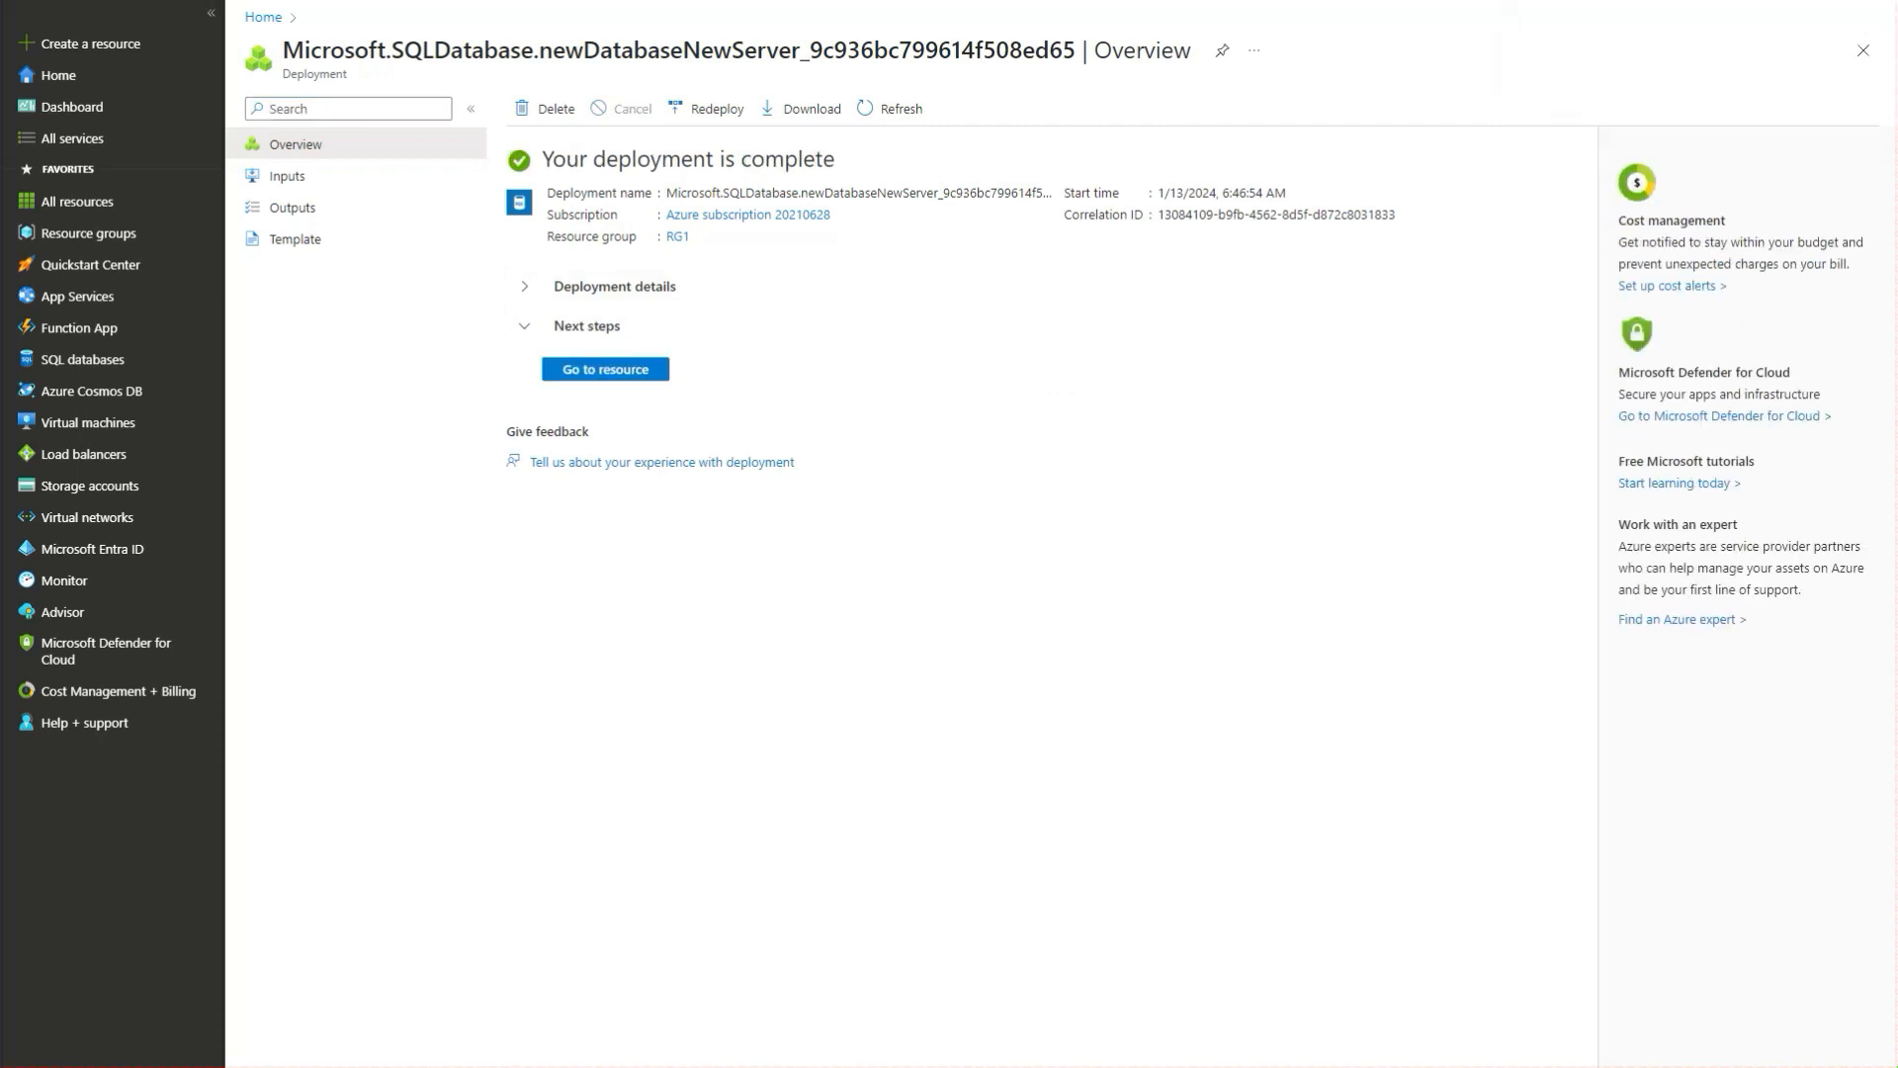
# - Open the newly deployed database resource and copy its server name
pyautogui.click(605, 369)
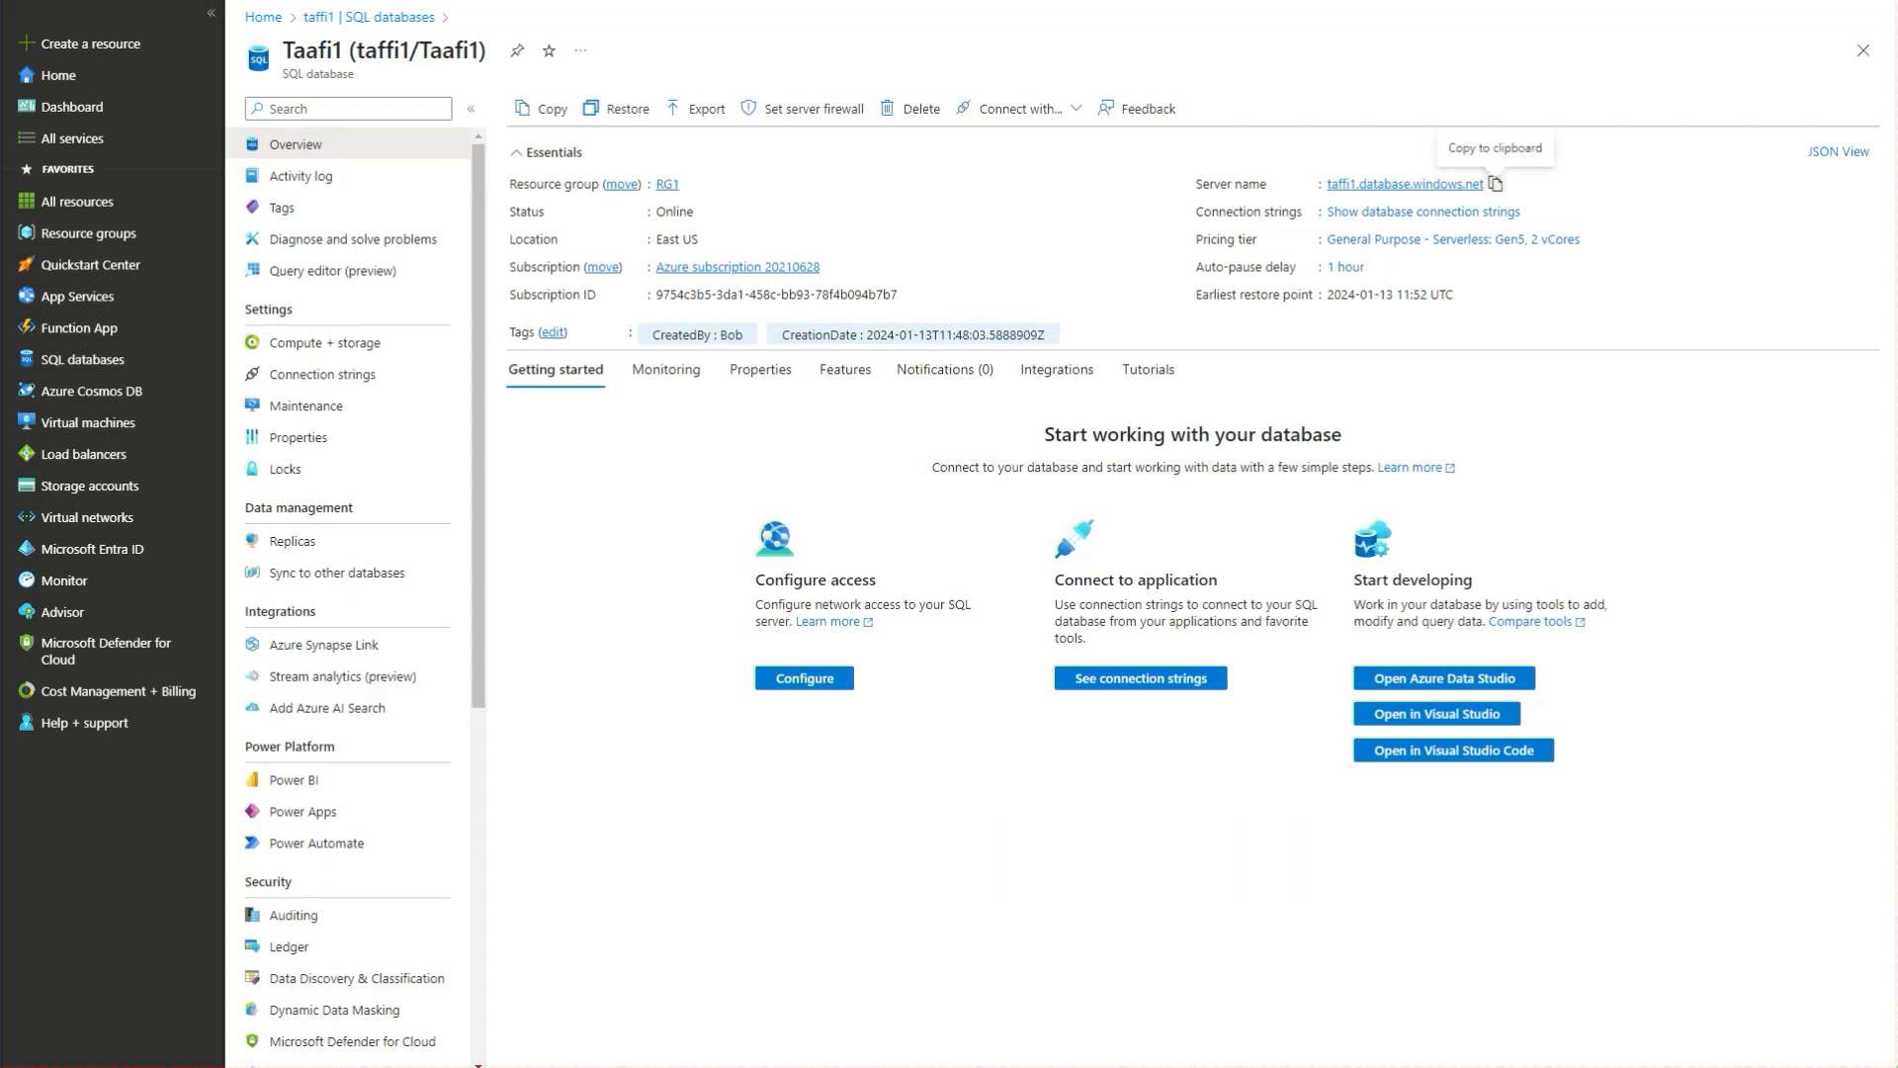
pyautogui.click(1496, 184)
# - Switch to SQL Server Management Studio, connect to Database Engine taffi1.database.windows.net with SQL Server Authentication as taffiadmin using the account password, and expand its databases
pyautogui.moveTo(999, 1067)
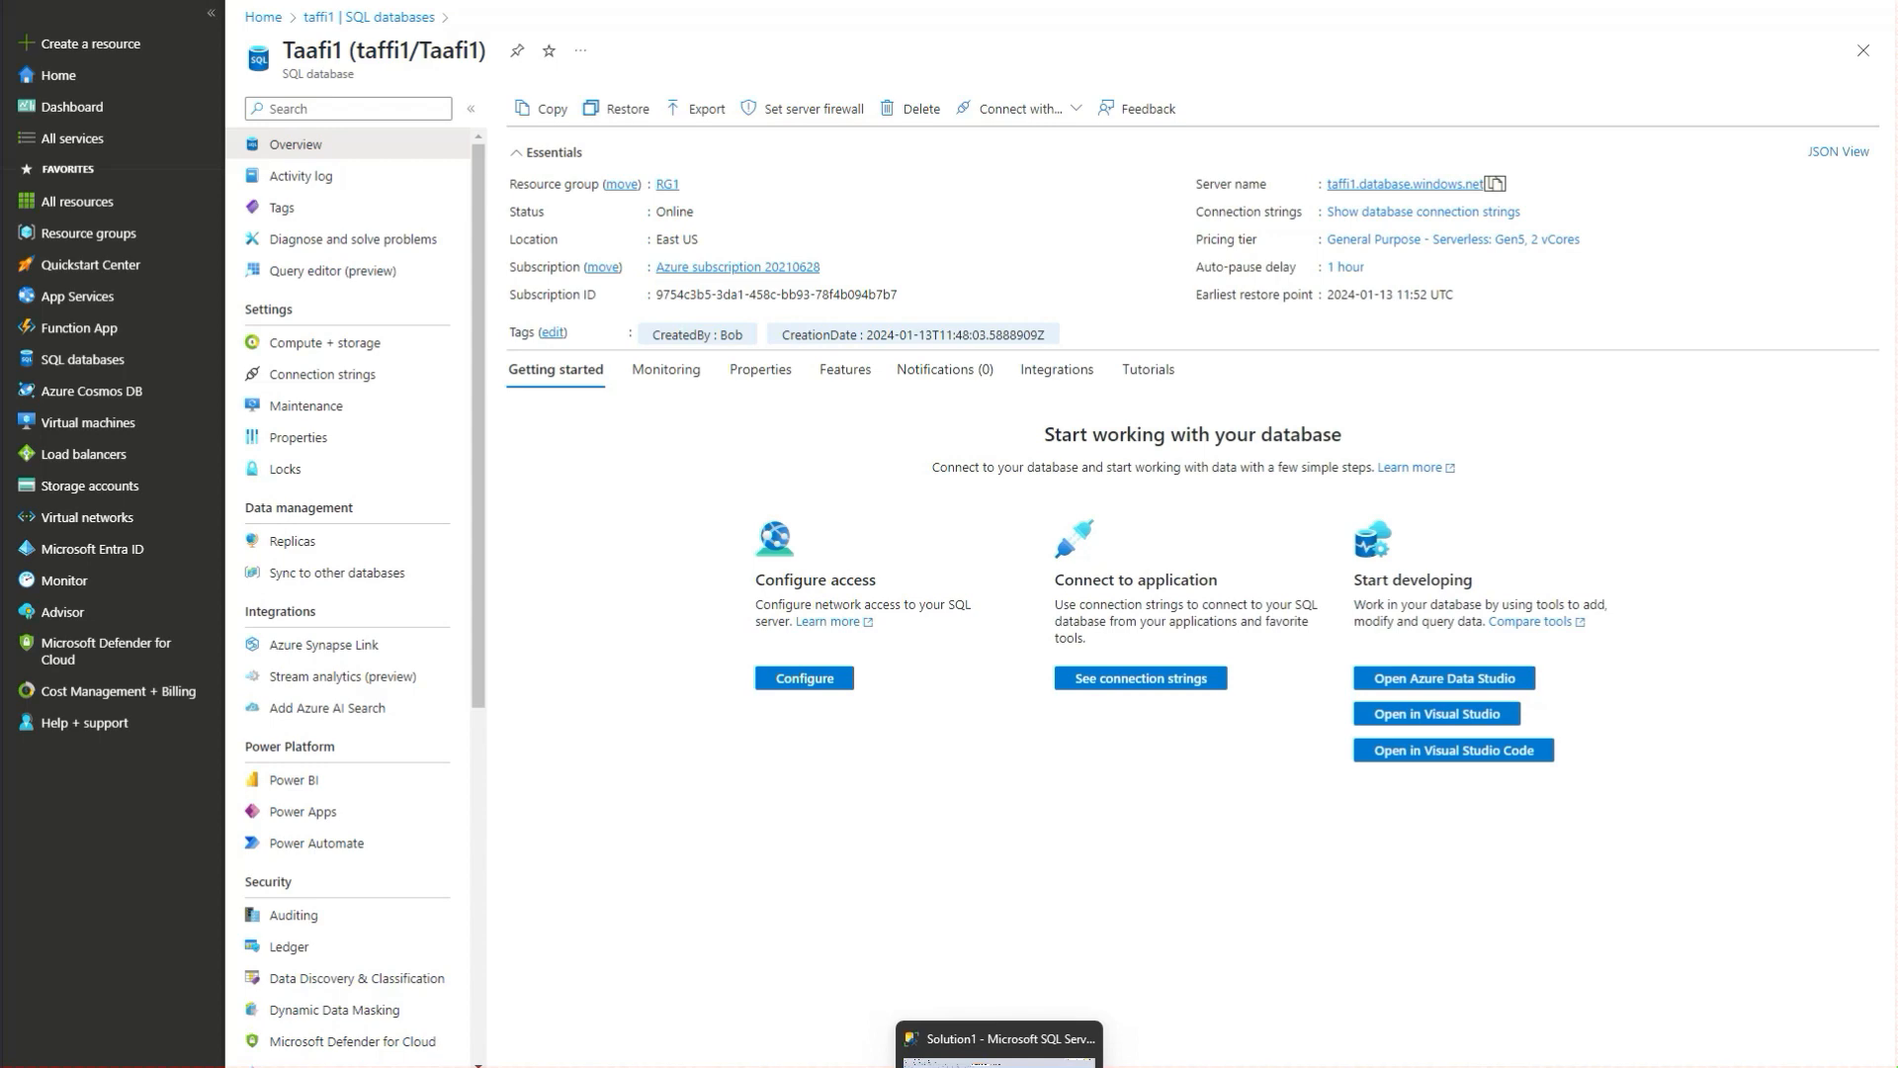
pyautogui.click(999, 1044)
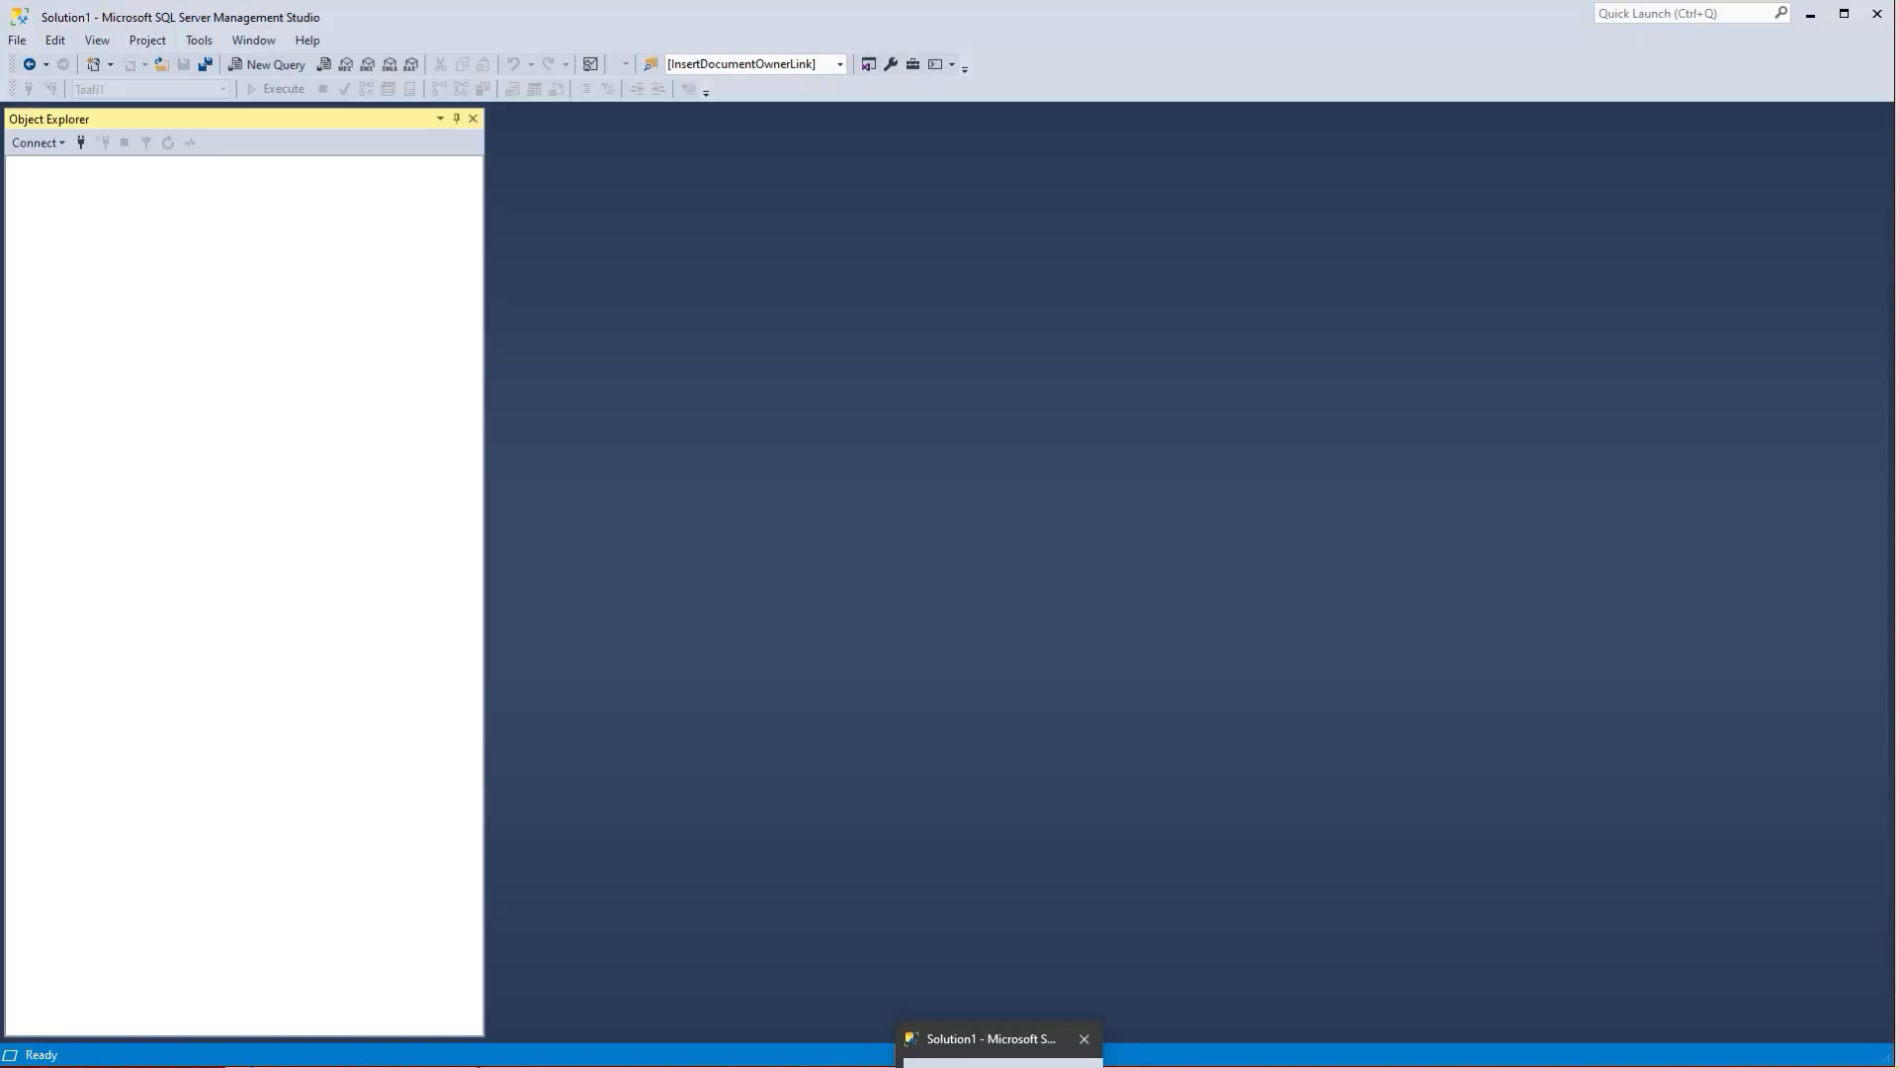
pyautogui.click(37, 143)
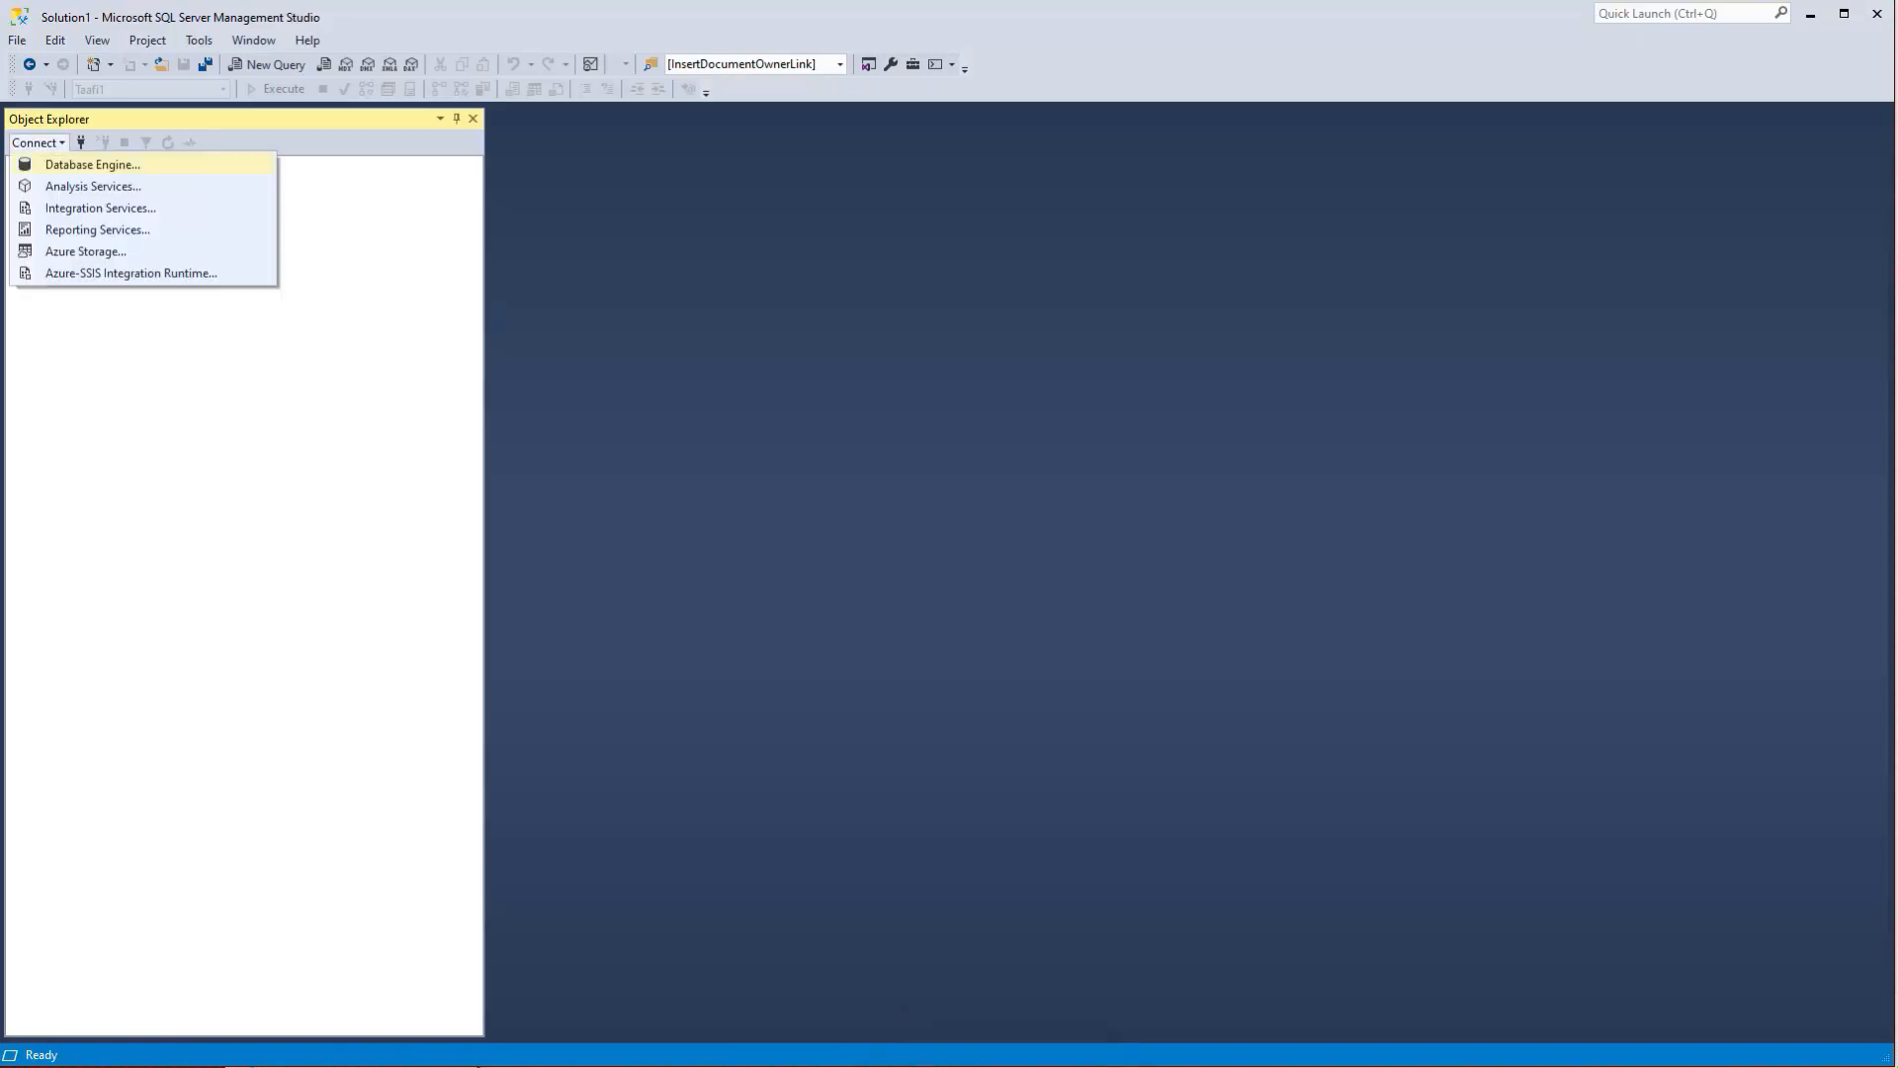
pyautogui.click(92, 164)
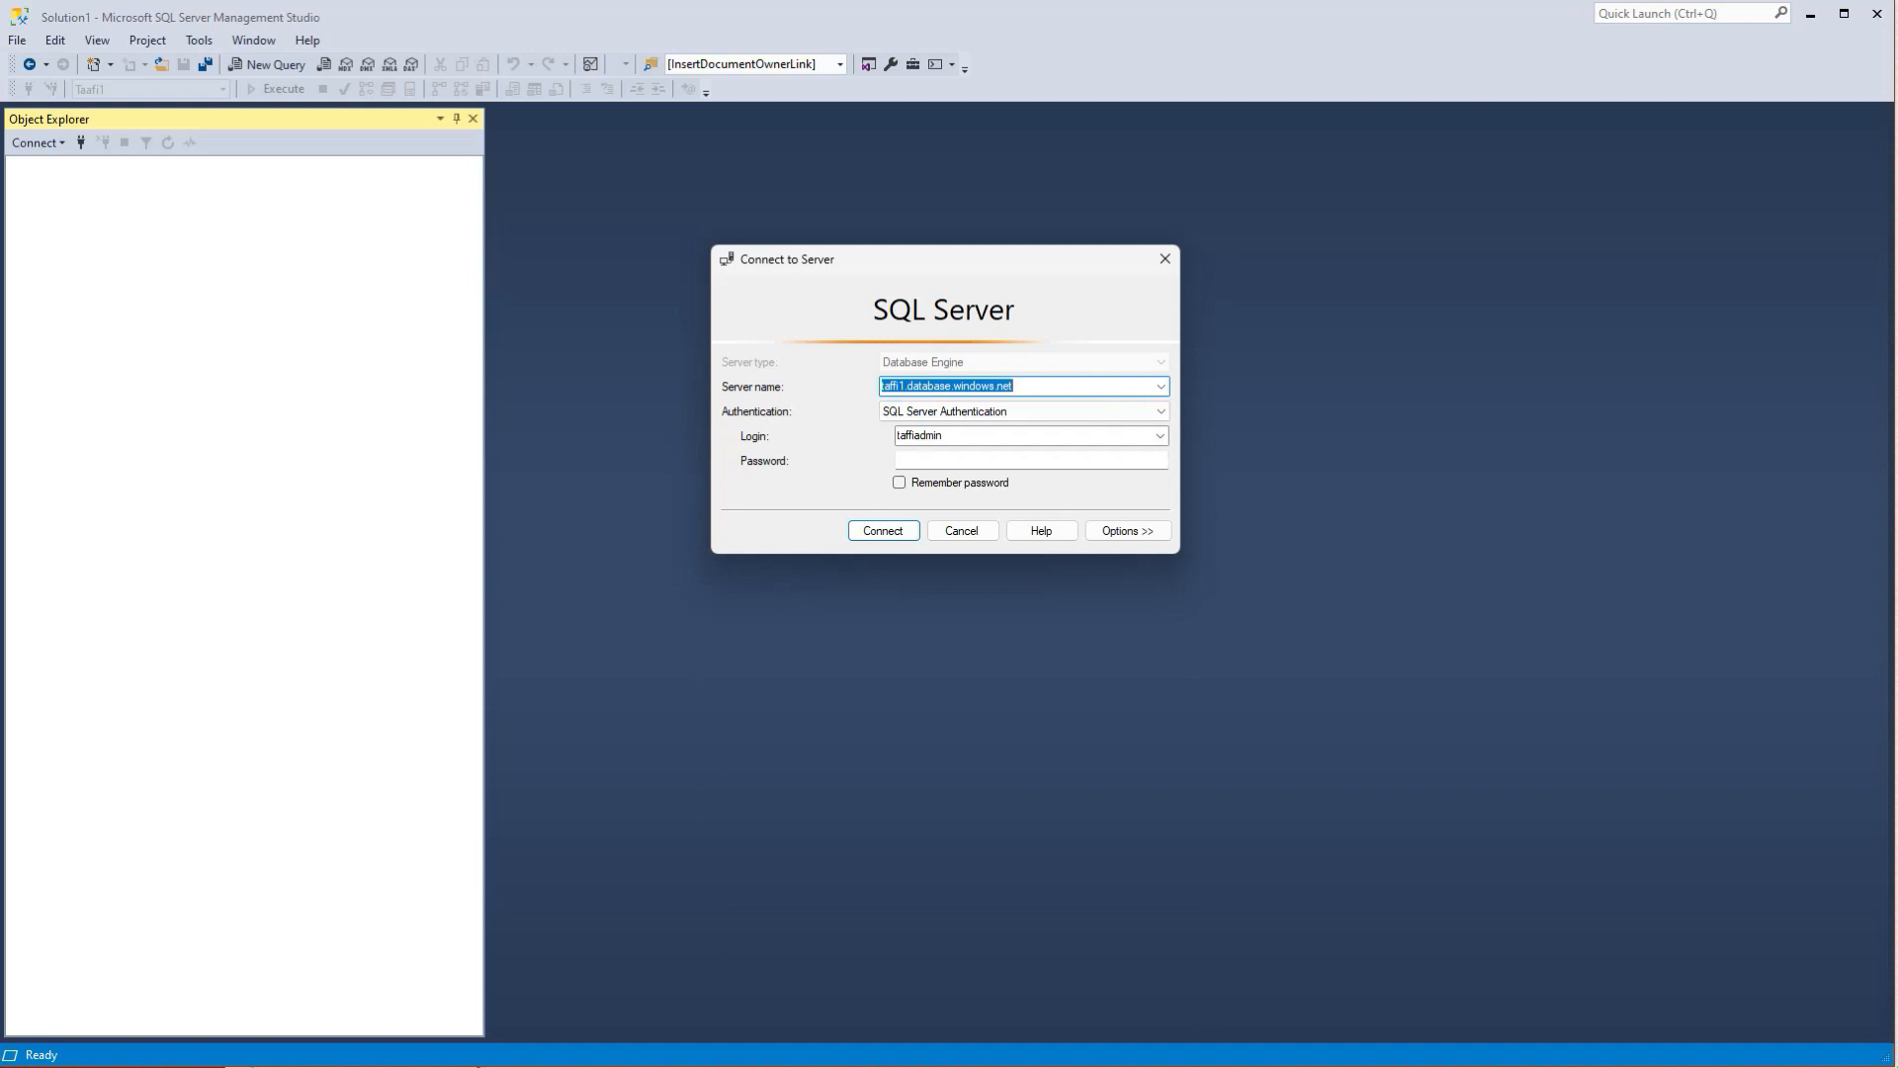
pyautogui.click(998, 460)
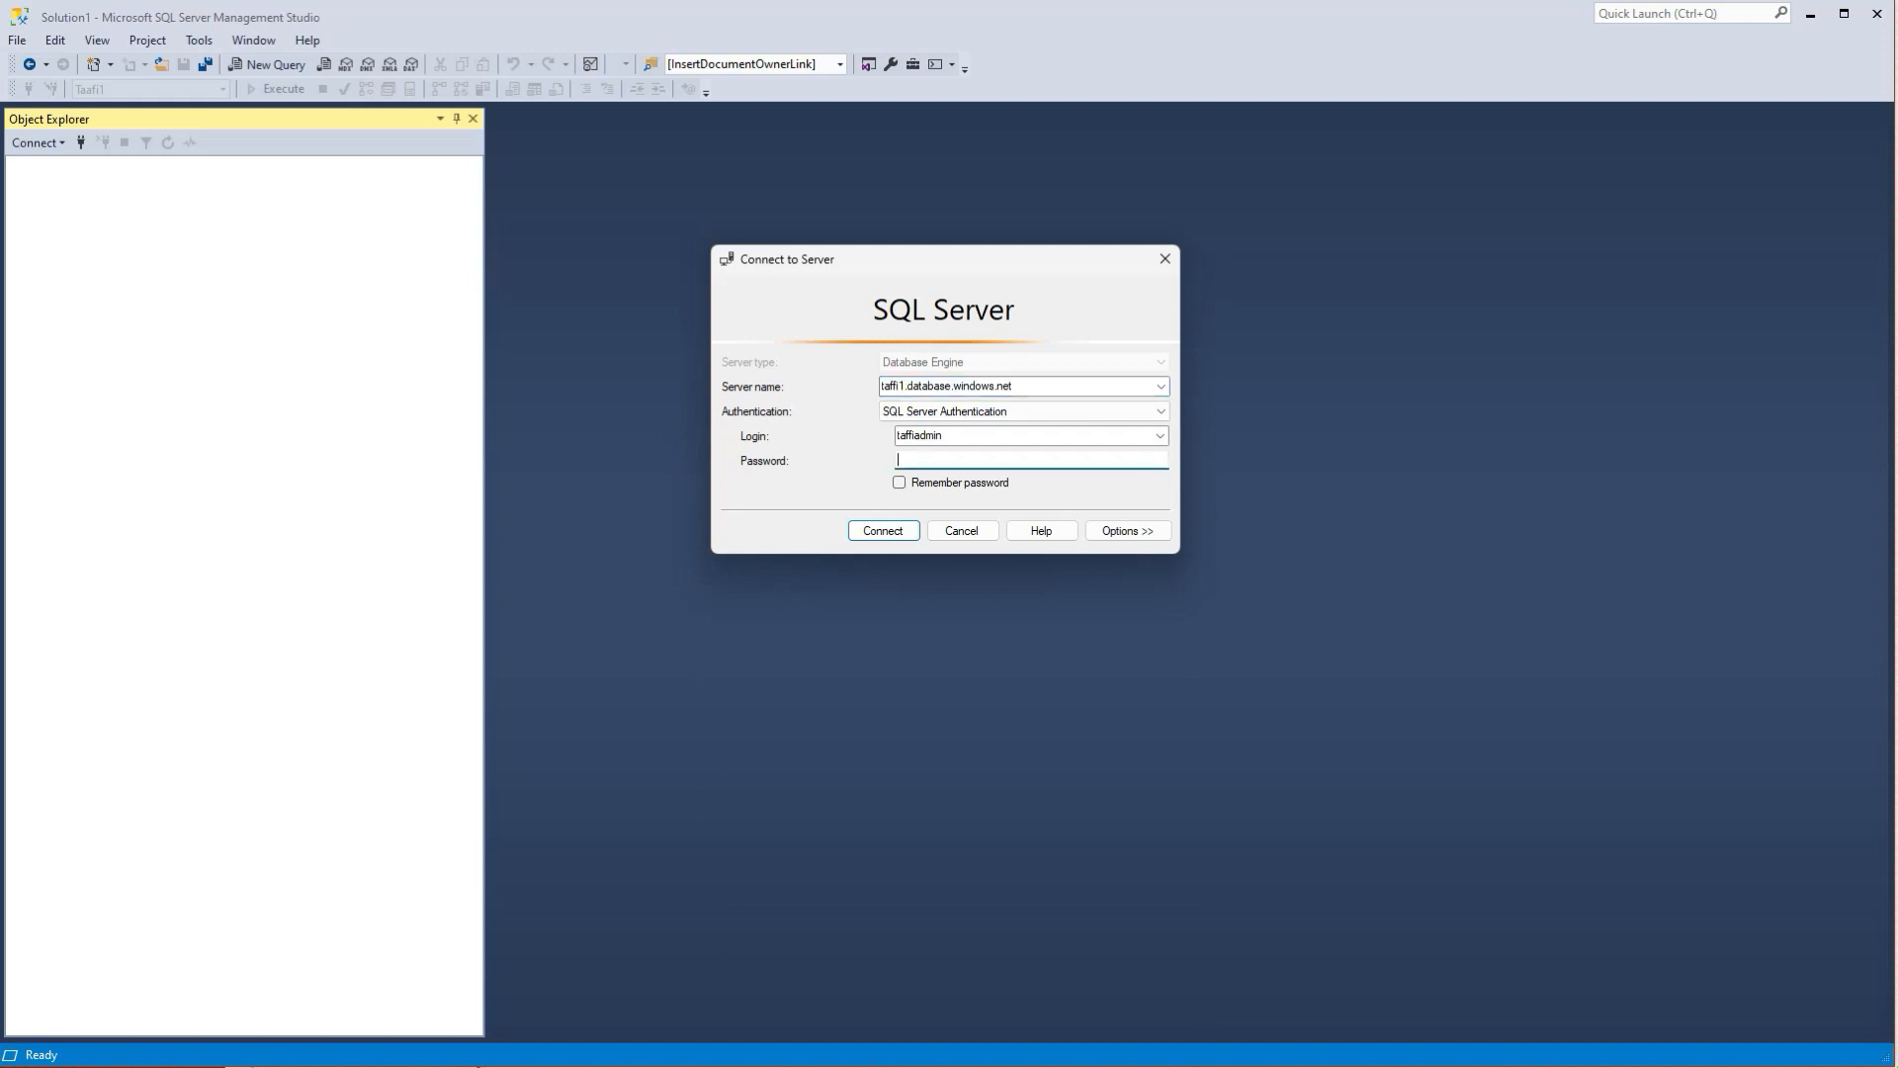
pyautogui.press('Return')
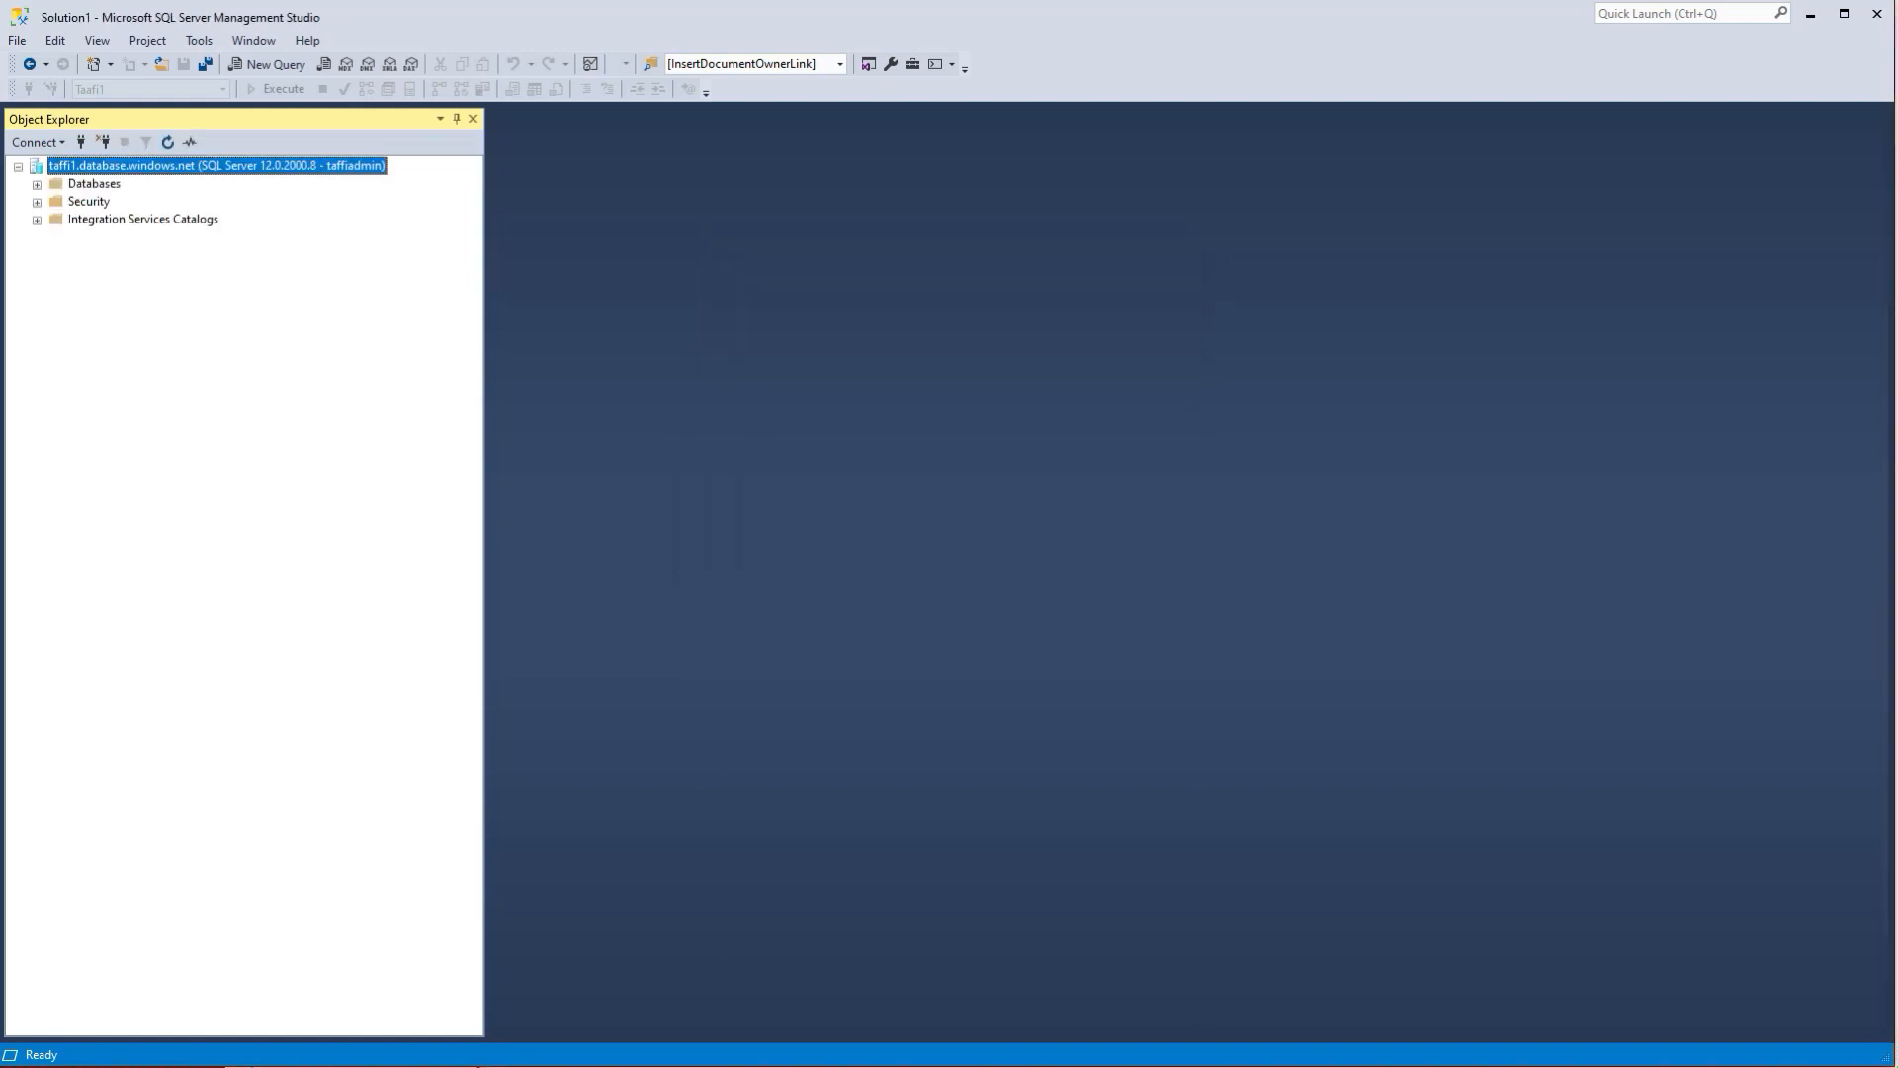
pyautogui.click(37, 185)
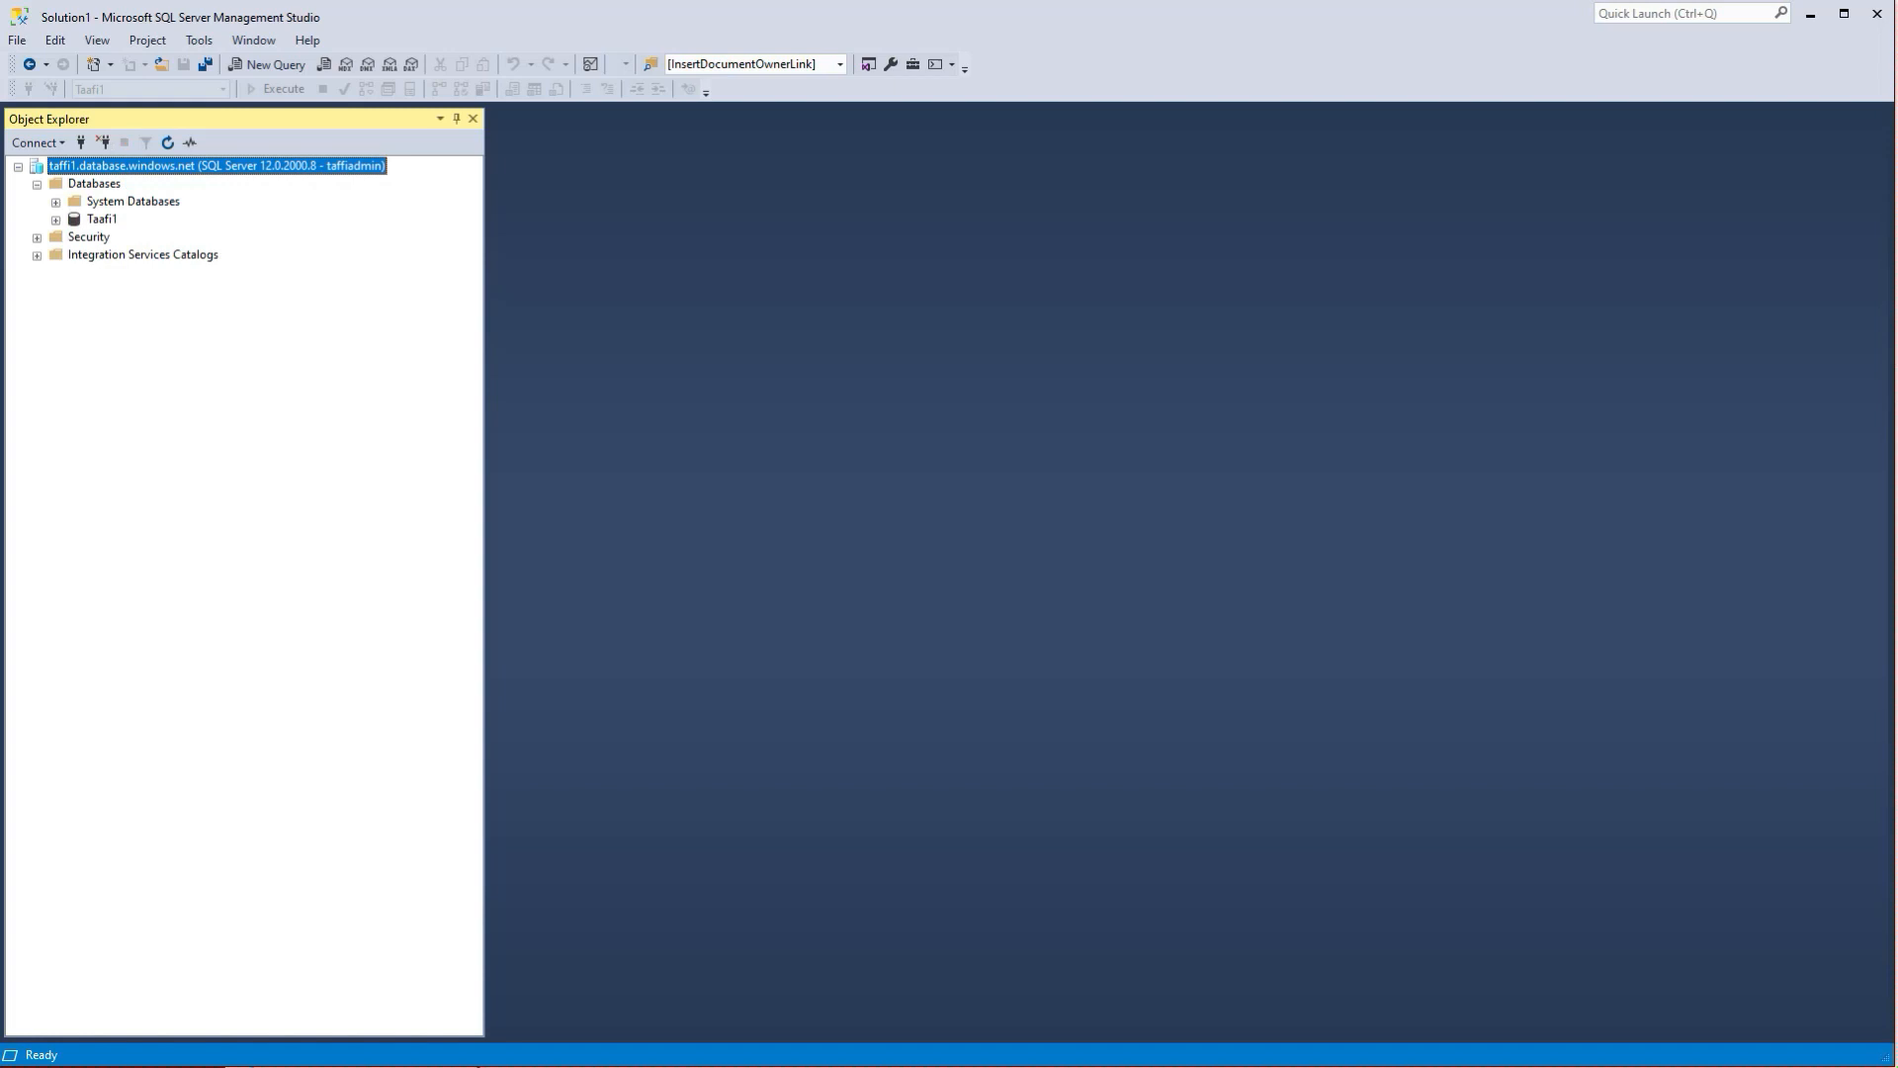
# - Expand the Taafi1 database and open a new query window on it
pyautogui.click(55, 220)
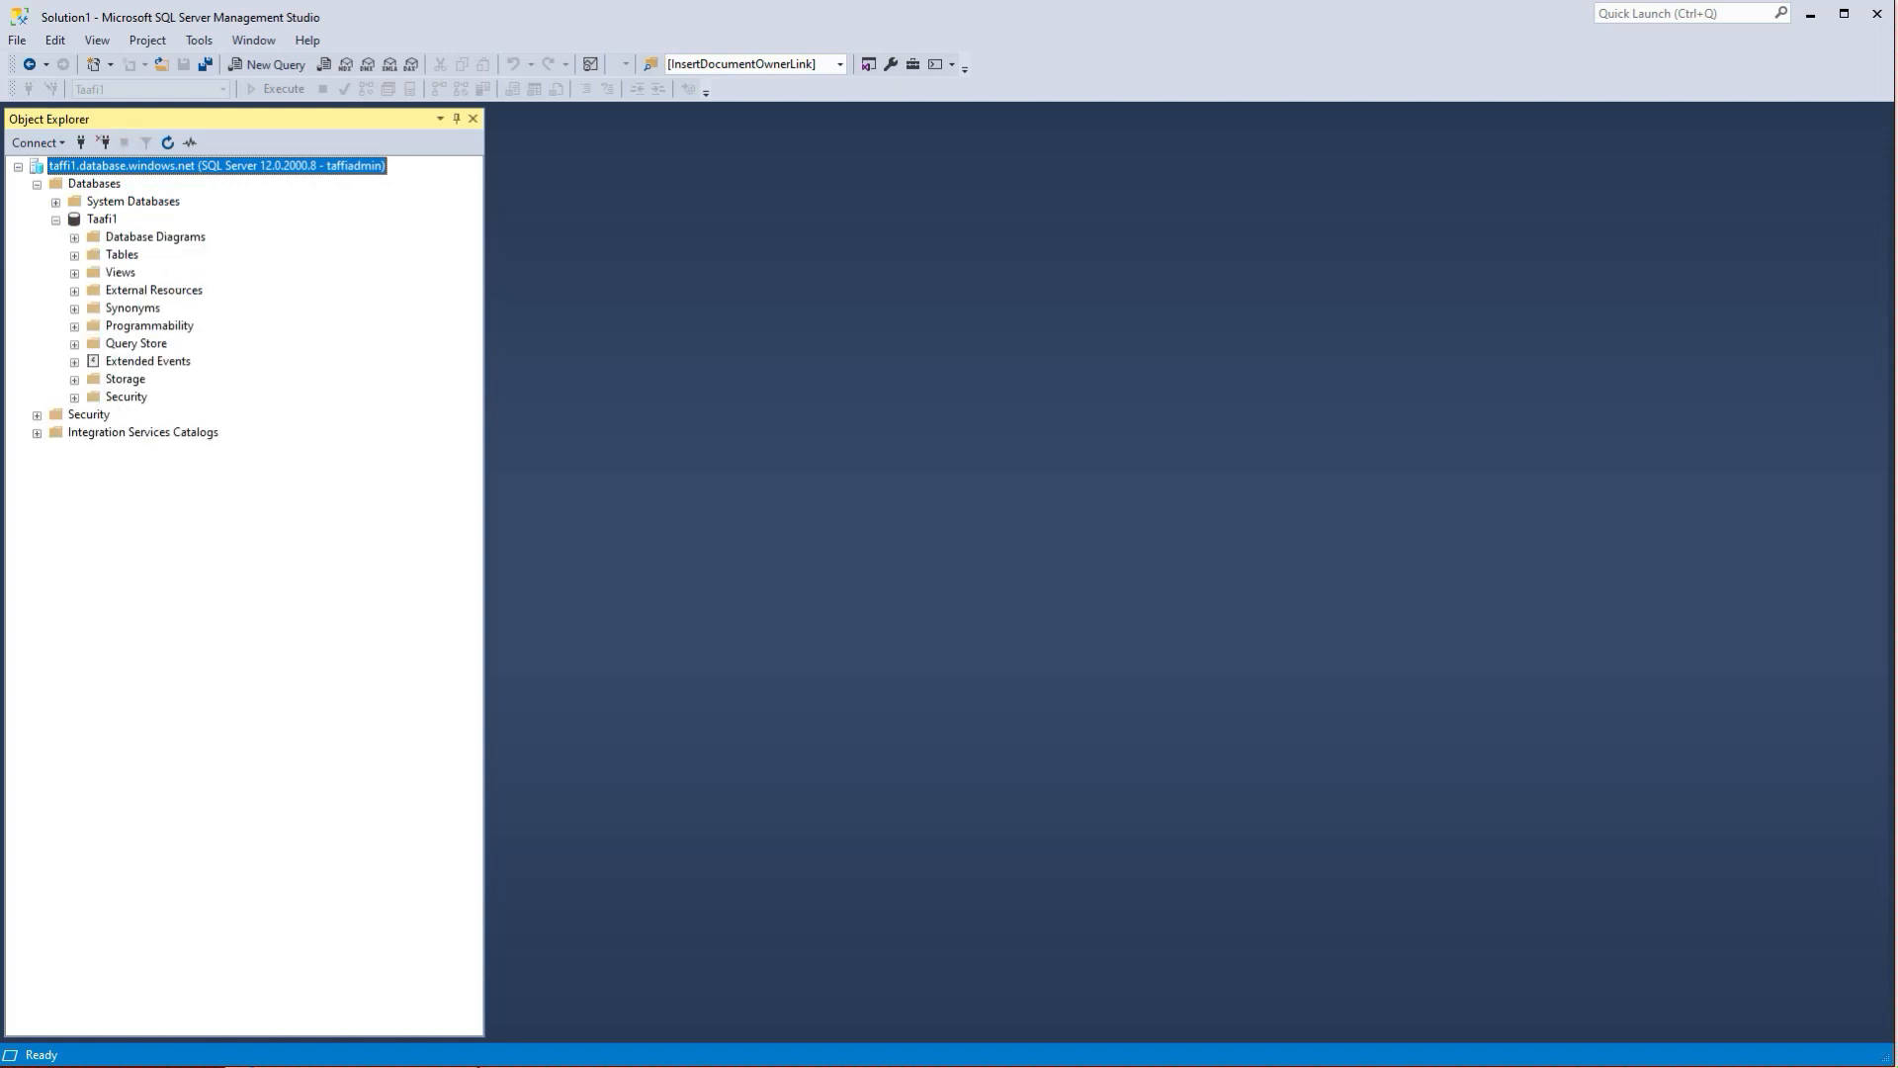
pyautogui.click(102, 220)
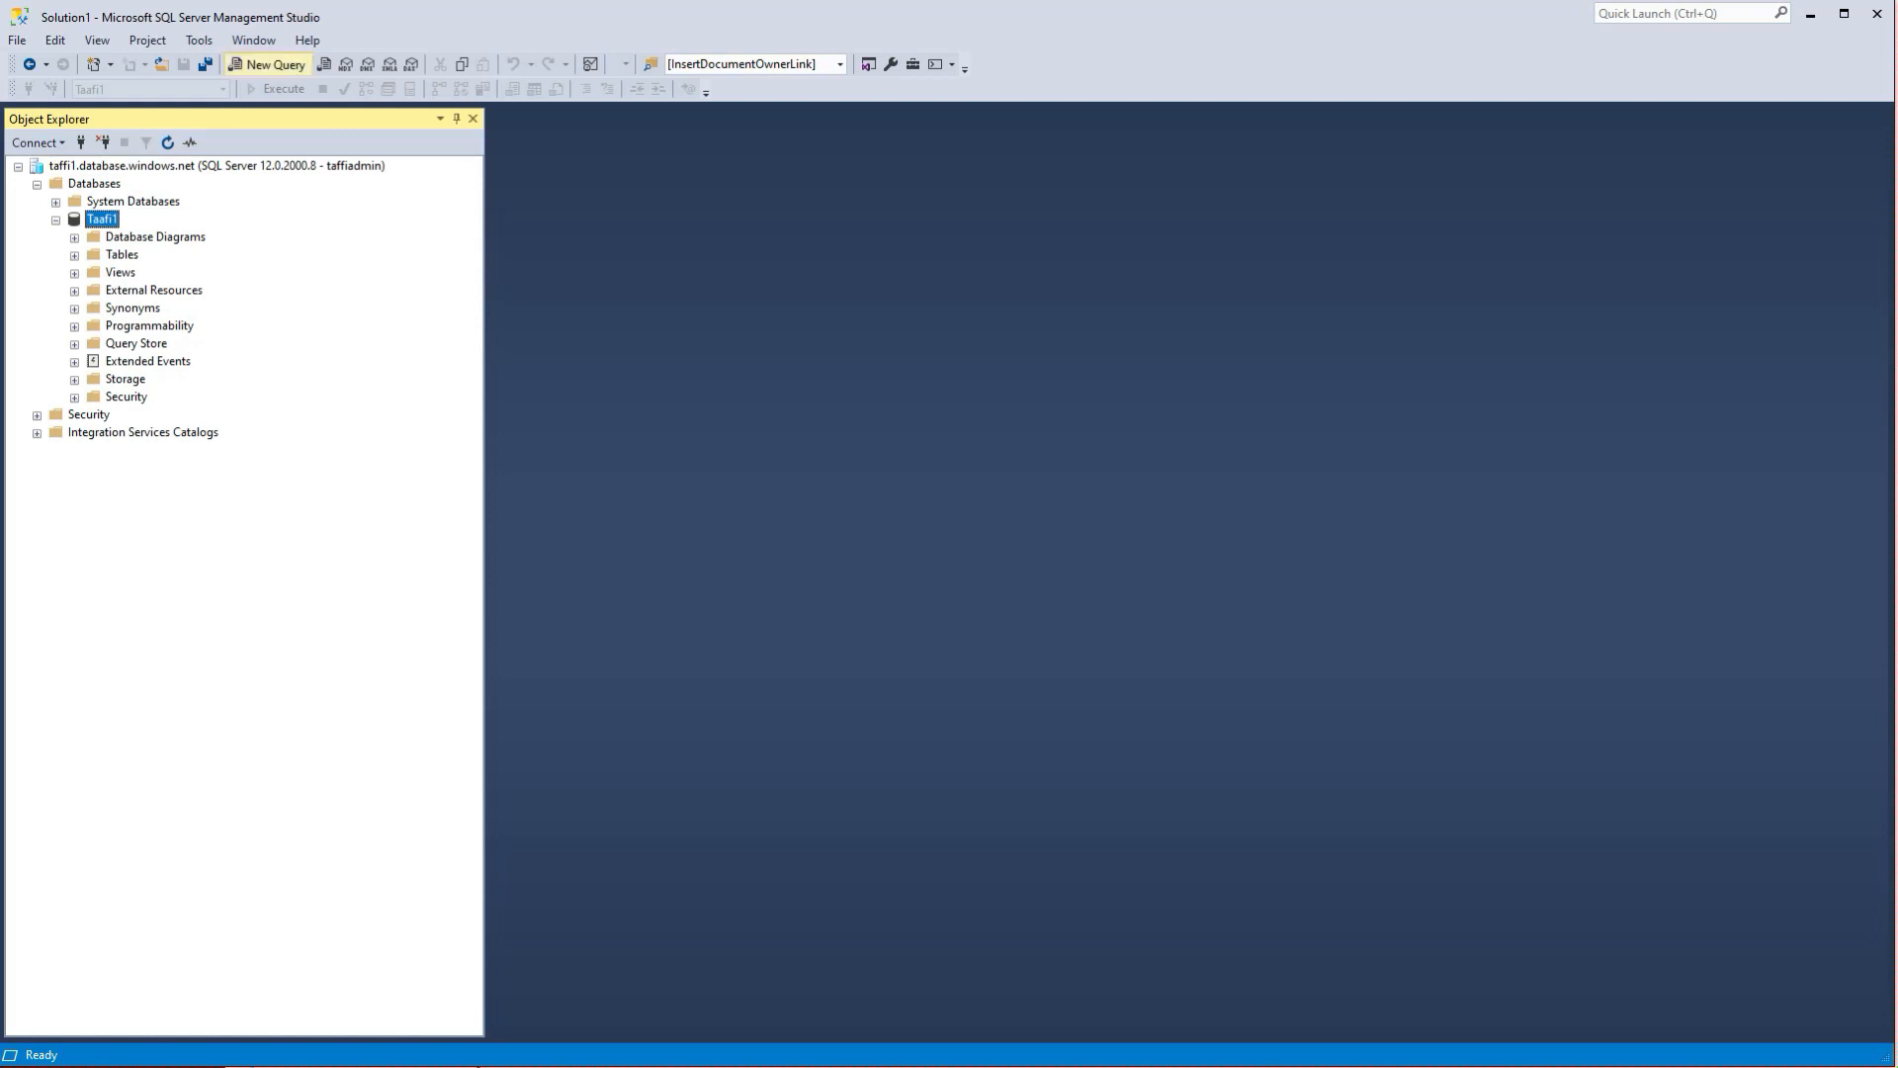
pyautogui.click(269, 64)
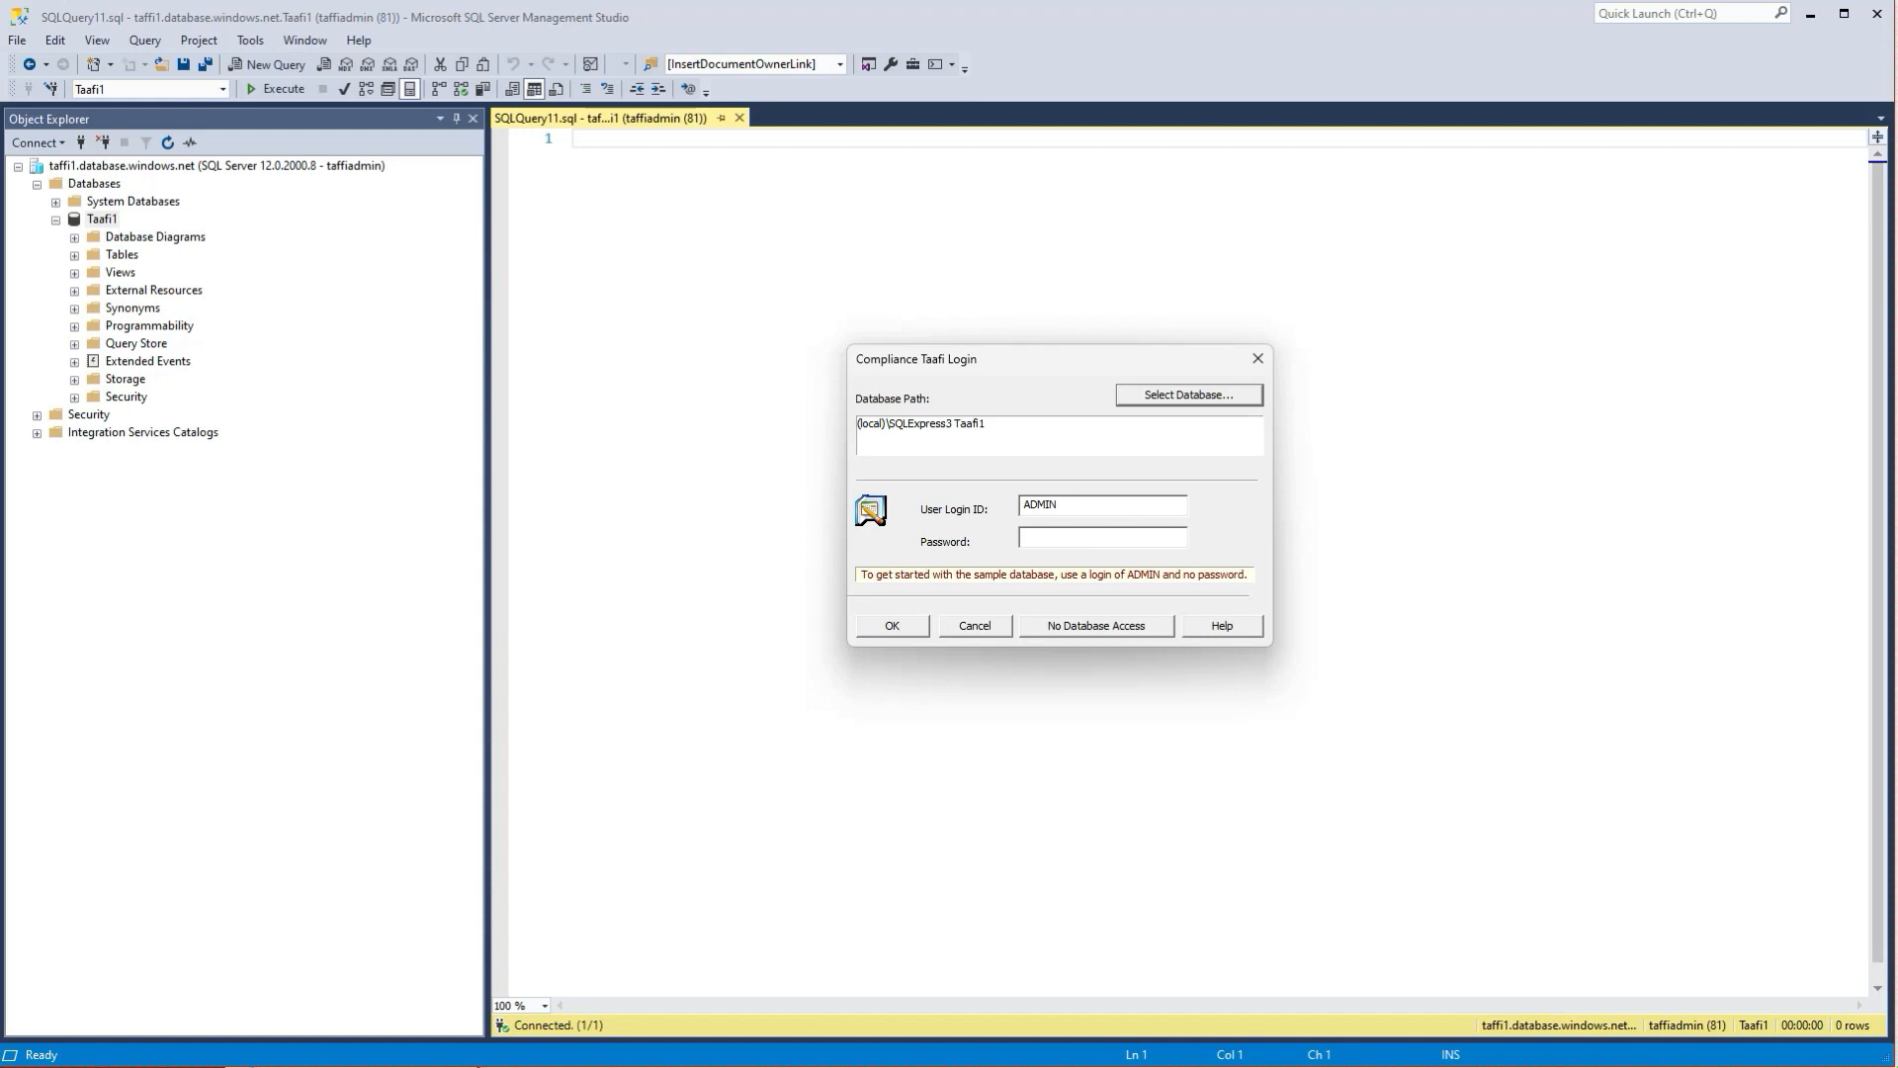
# - Switch to Compliance Taafi, copy its script for creating a new SQL Server database, and run it in the SQL Server Management Studio query on Taafi1
pyautogui.click(1189, 394)
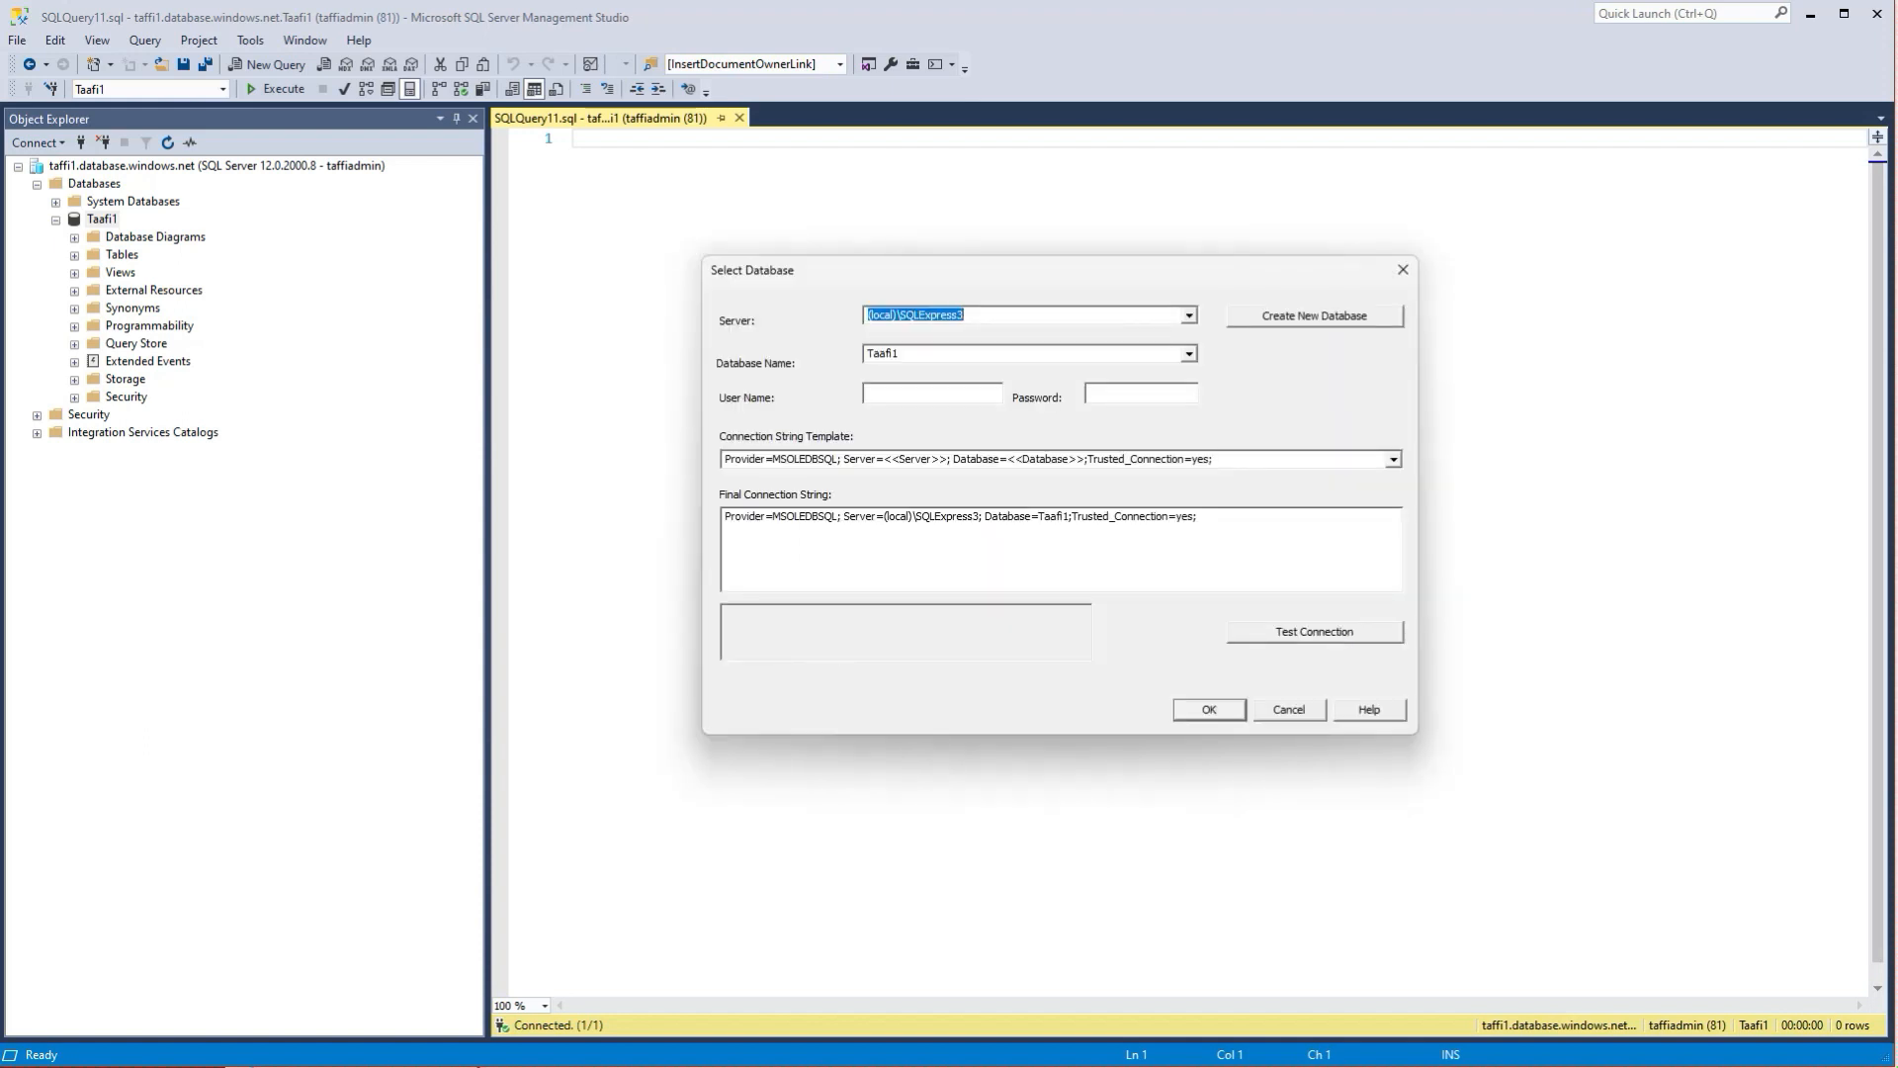
pyautogui.click(1259, 316)
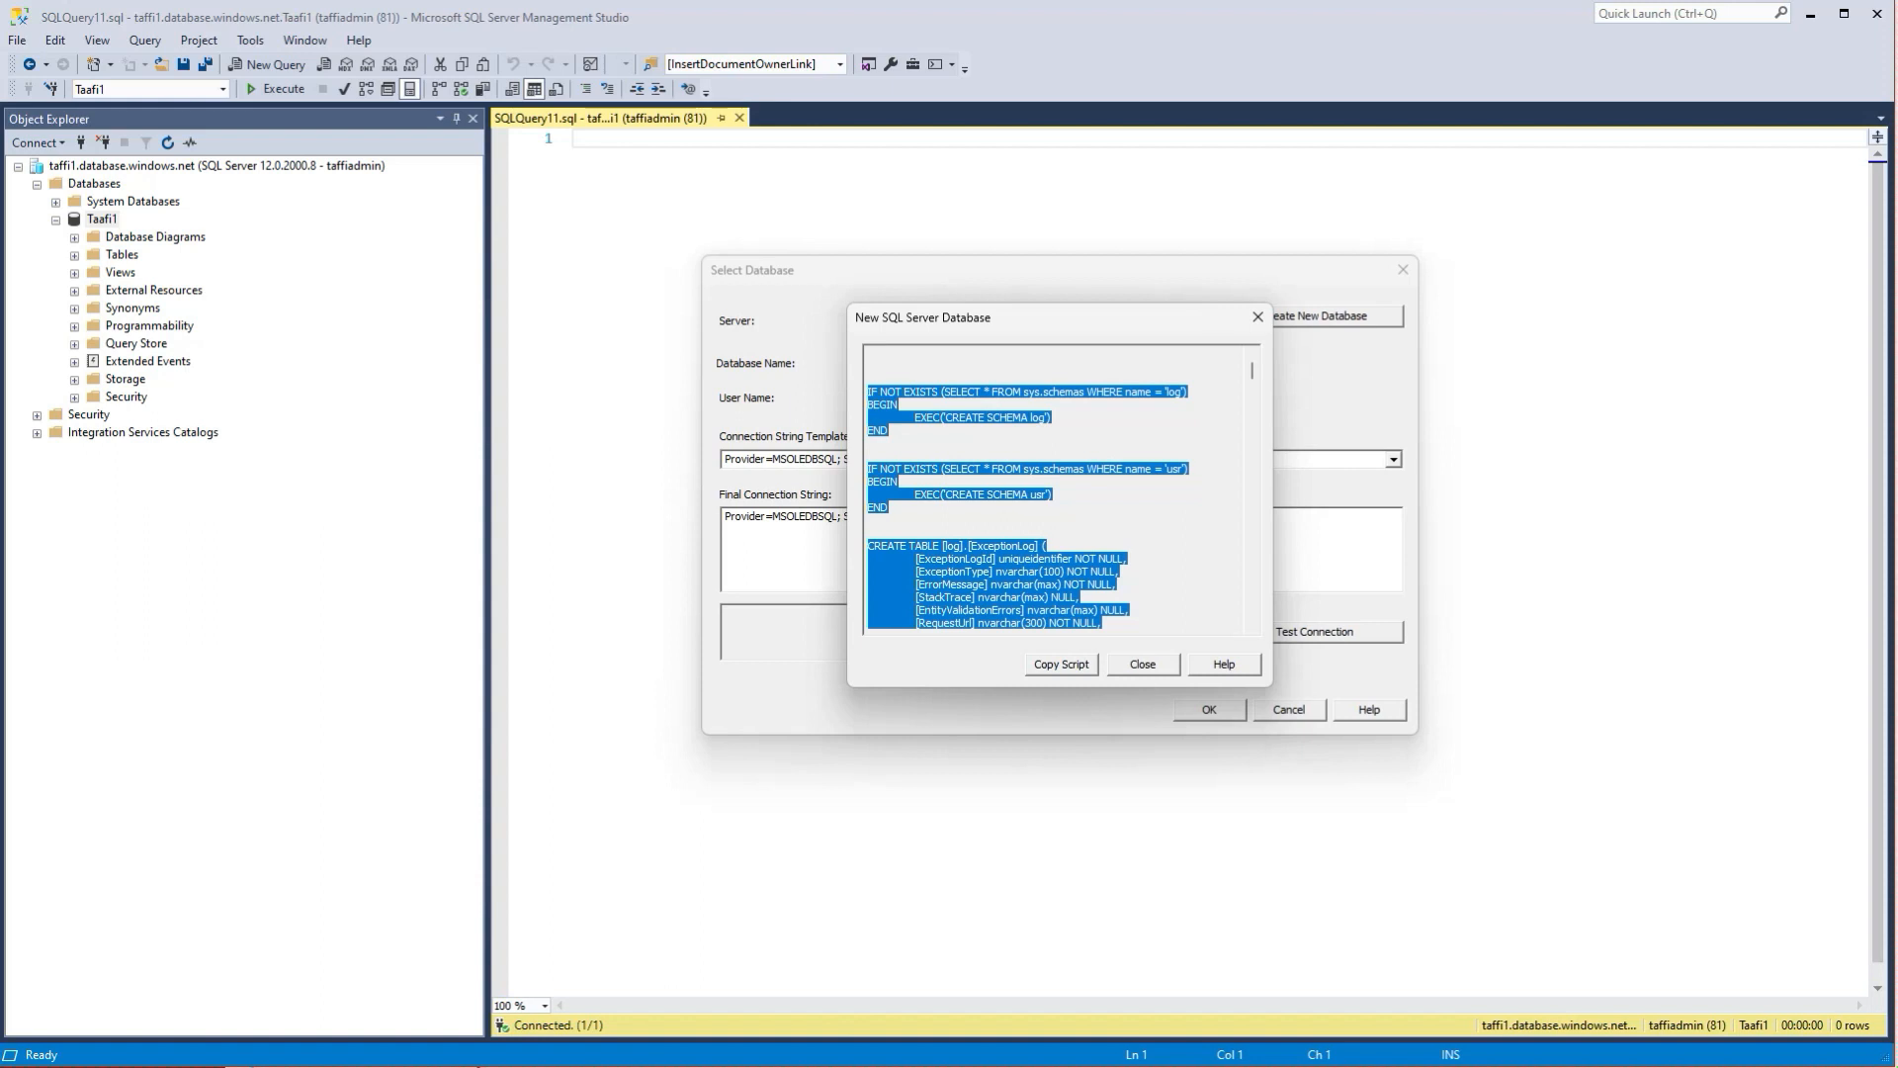
pyautogui.click(1062, 665)
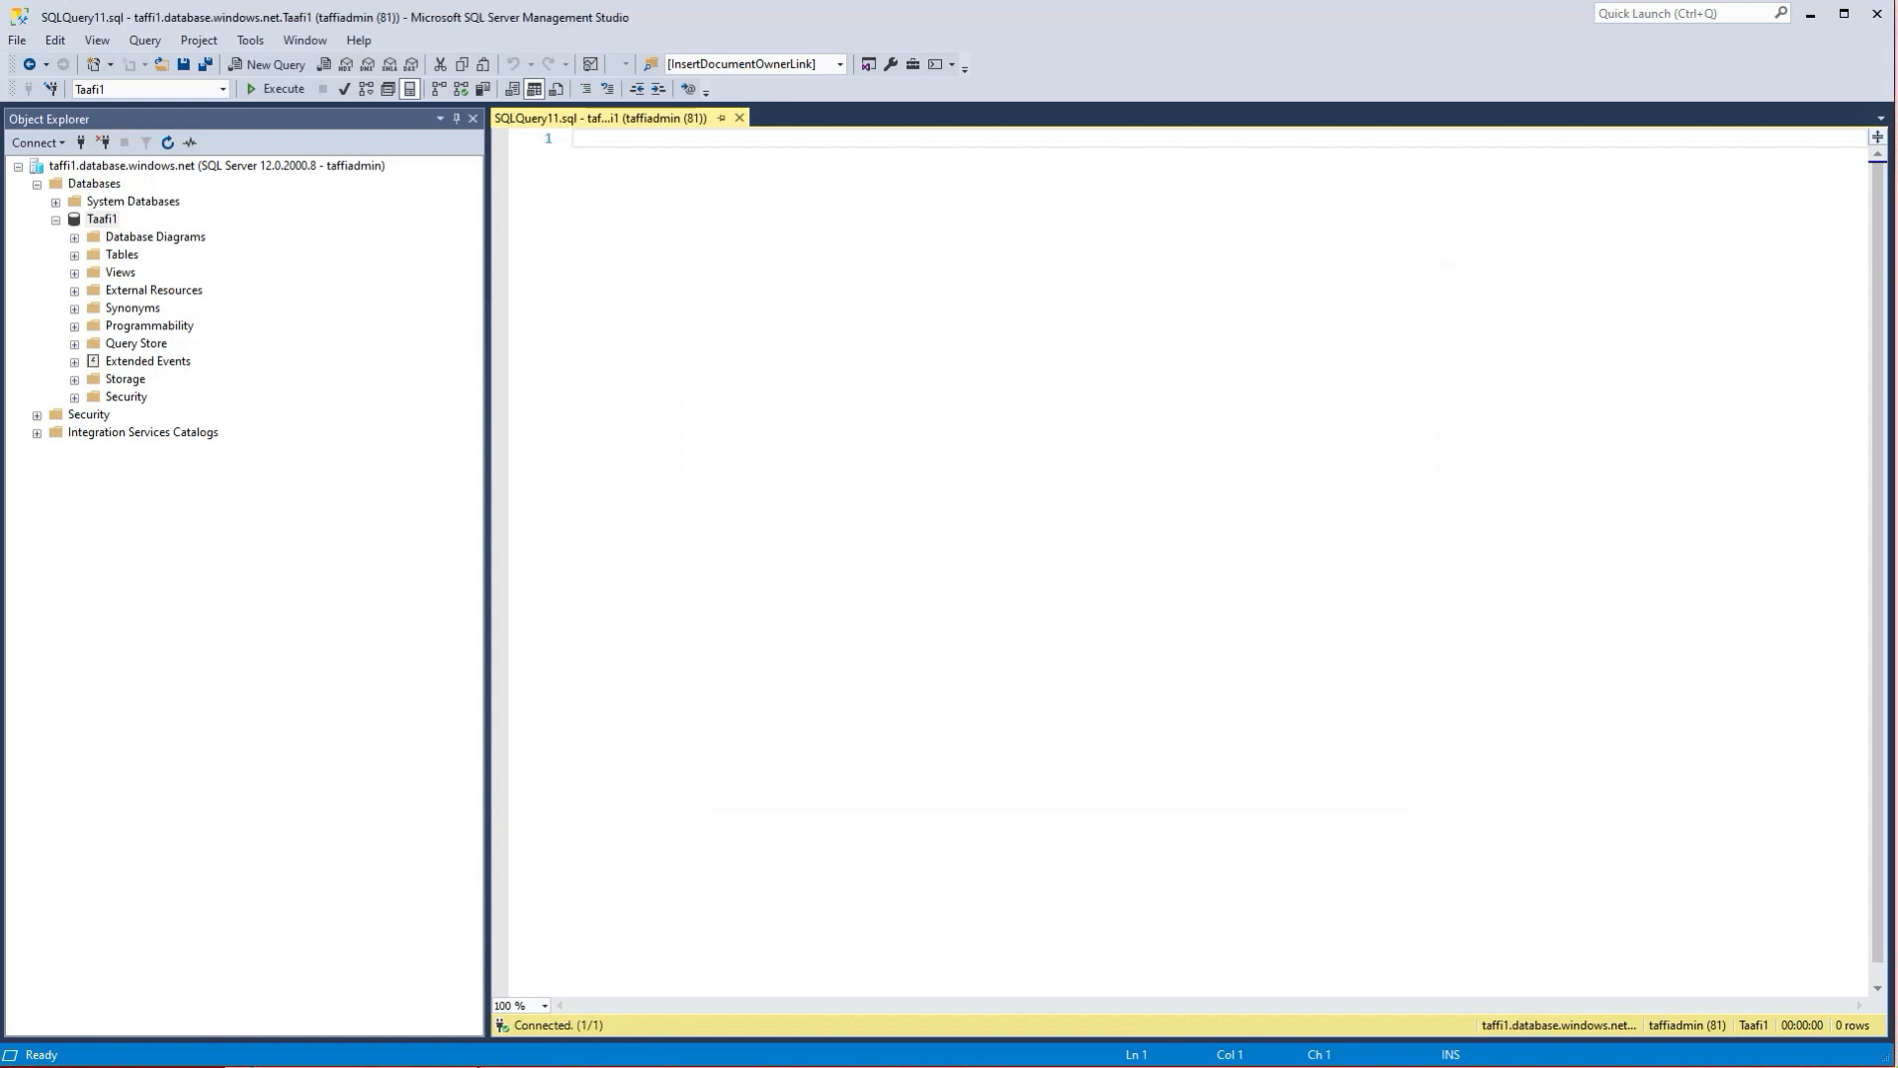
pyautogui.hotkey('ctrl', 'v')
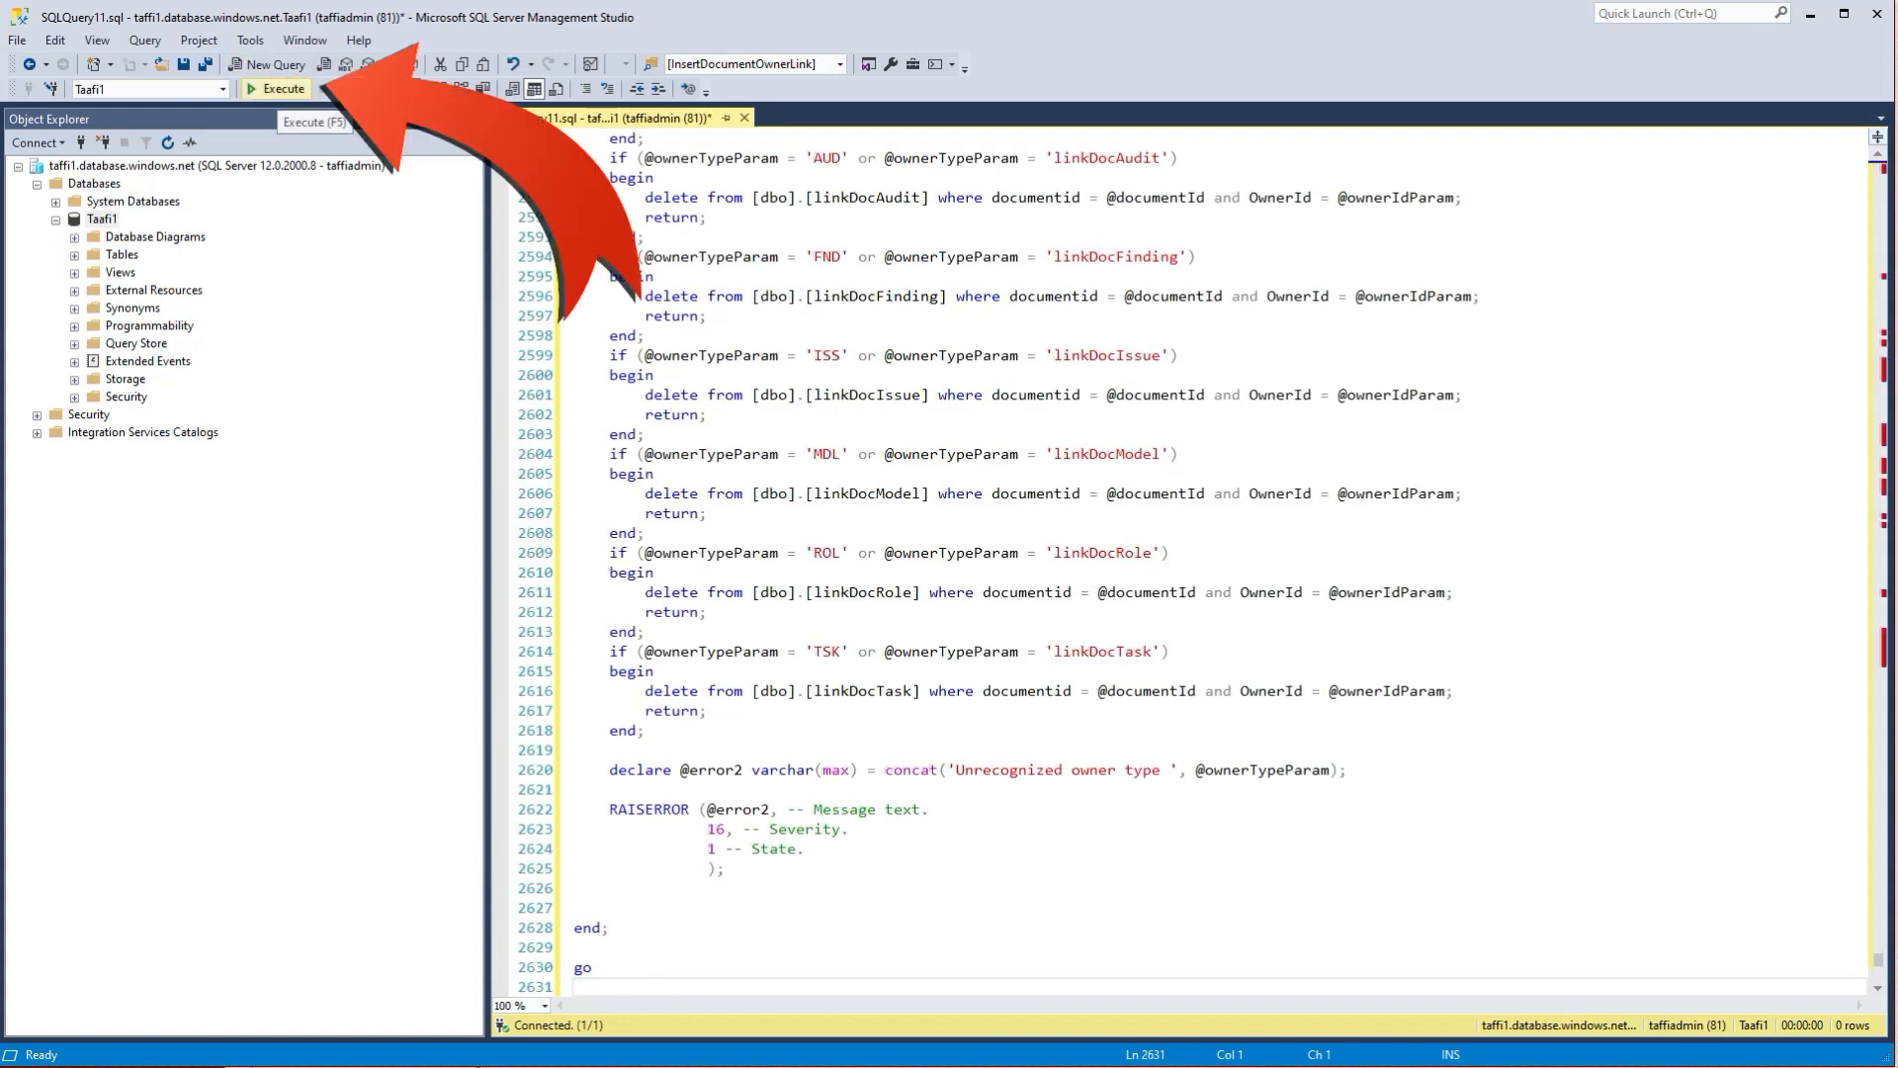
pyautogui.click(276, 89)
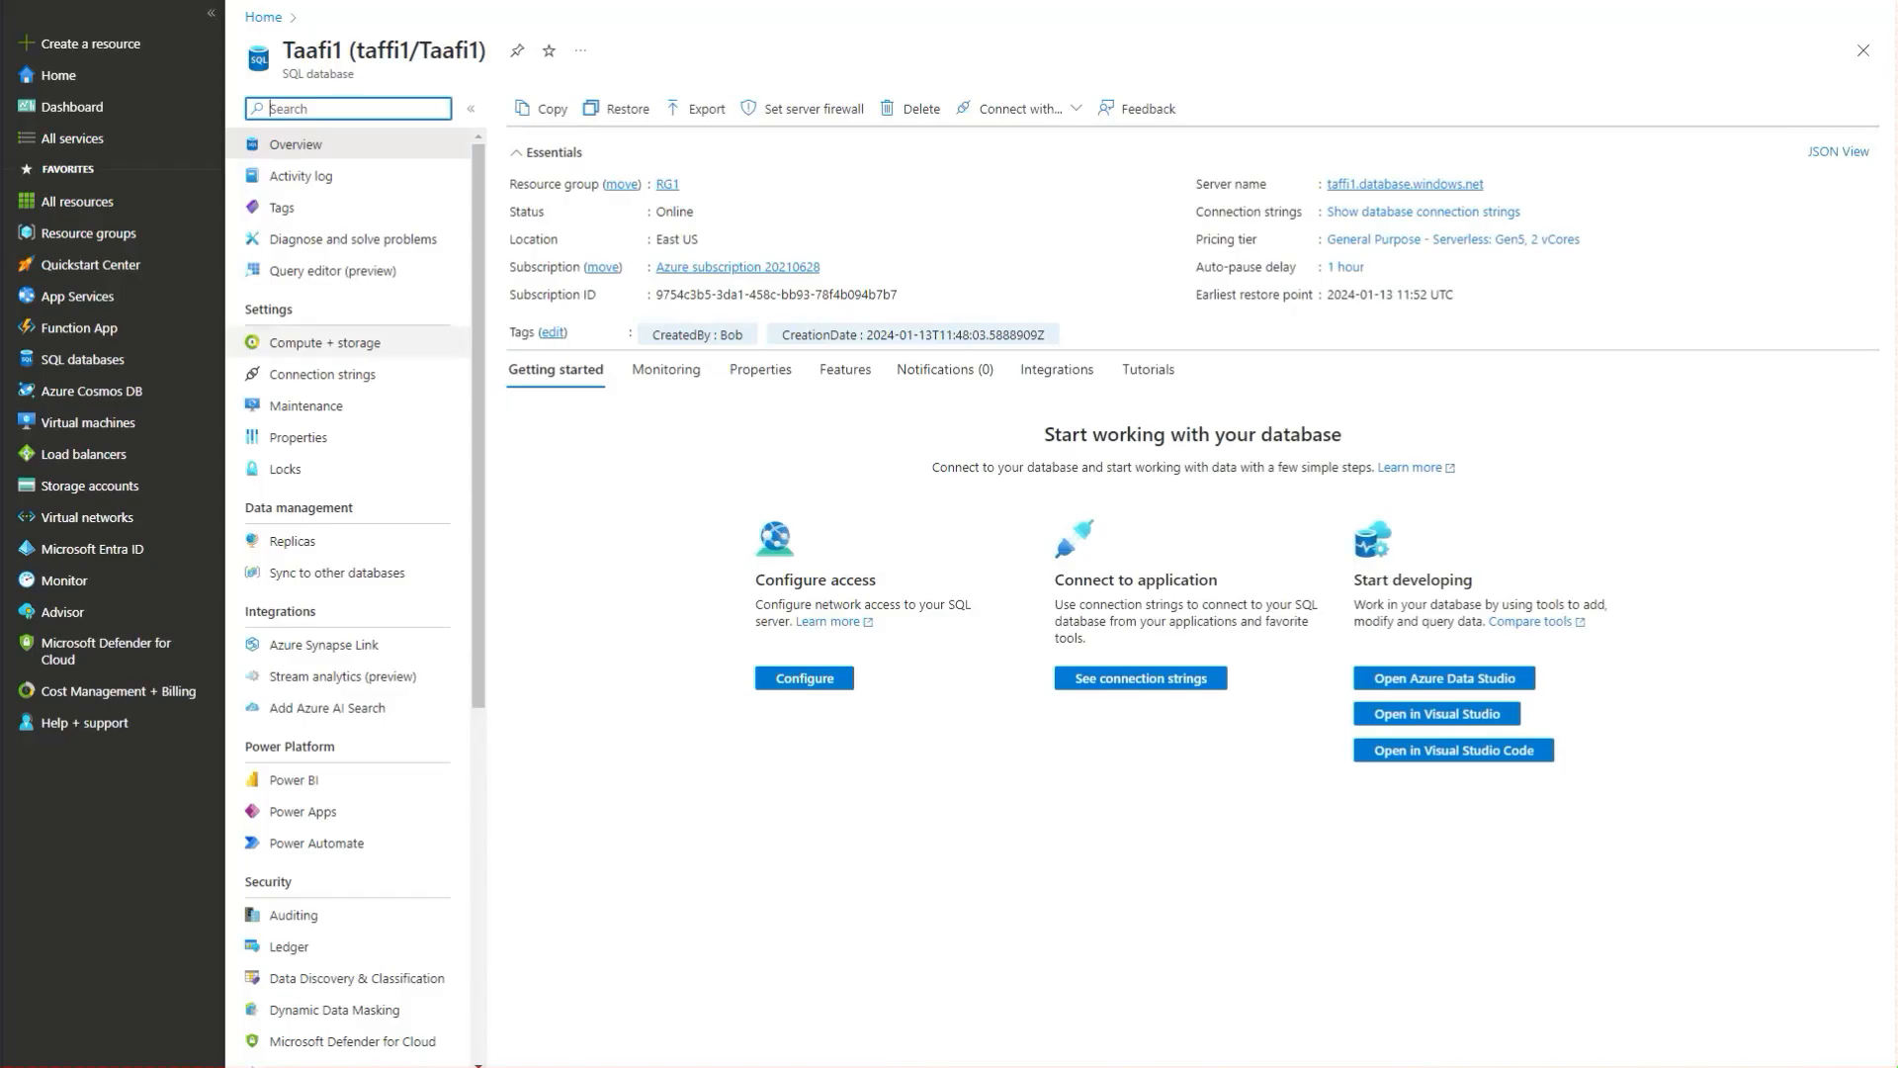
# - Switch to the Azure portal, view Taafi1's tables in the query editor, and start adding a firewall rule on the taffi1 server
pyautogui.click(333, 271)
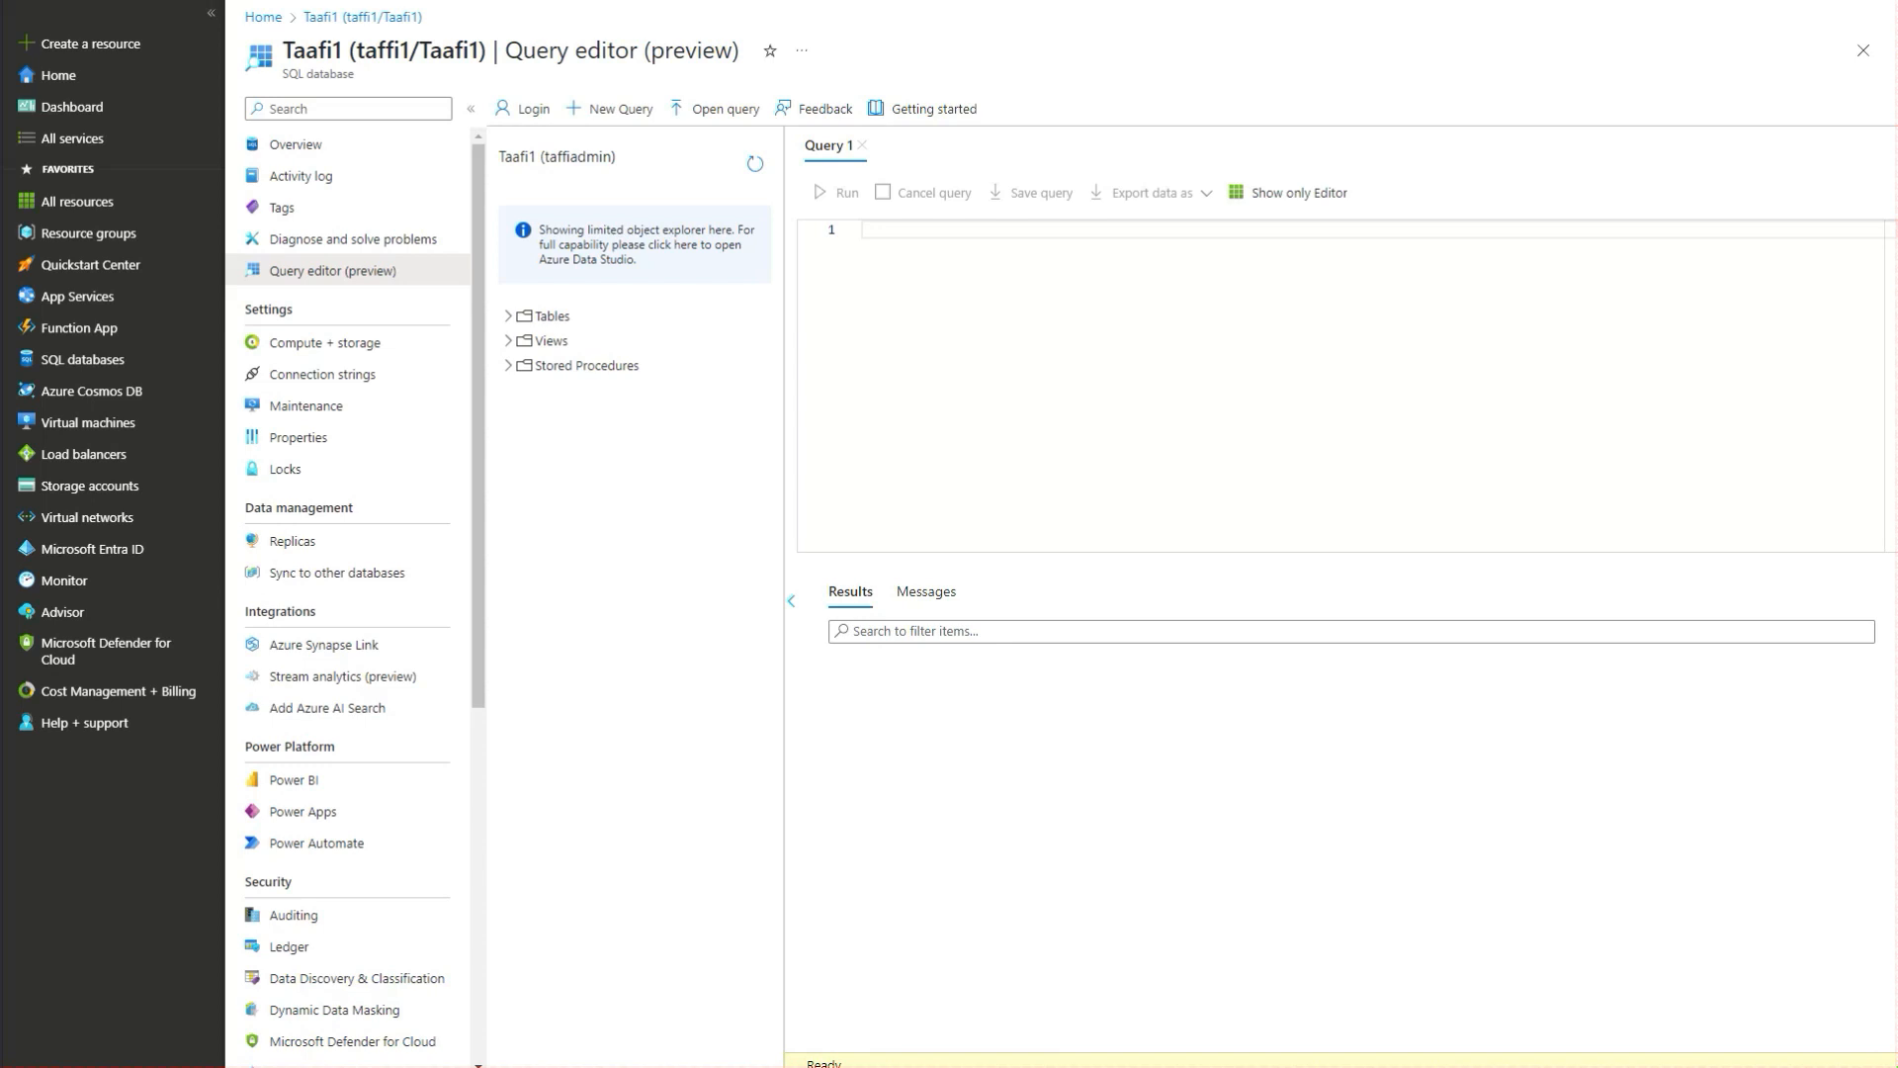
pyautogui.click(549, 315)
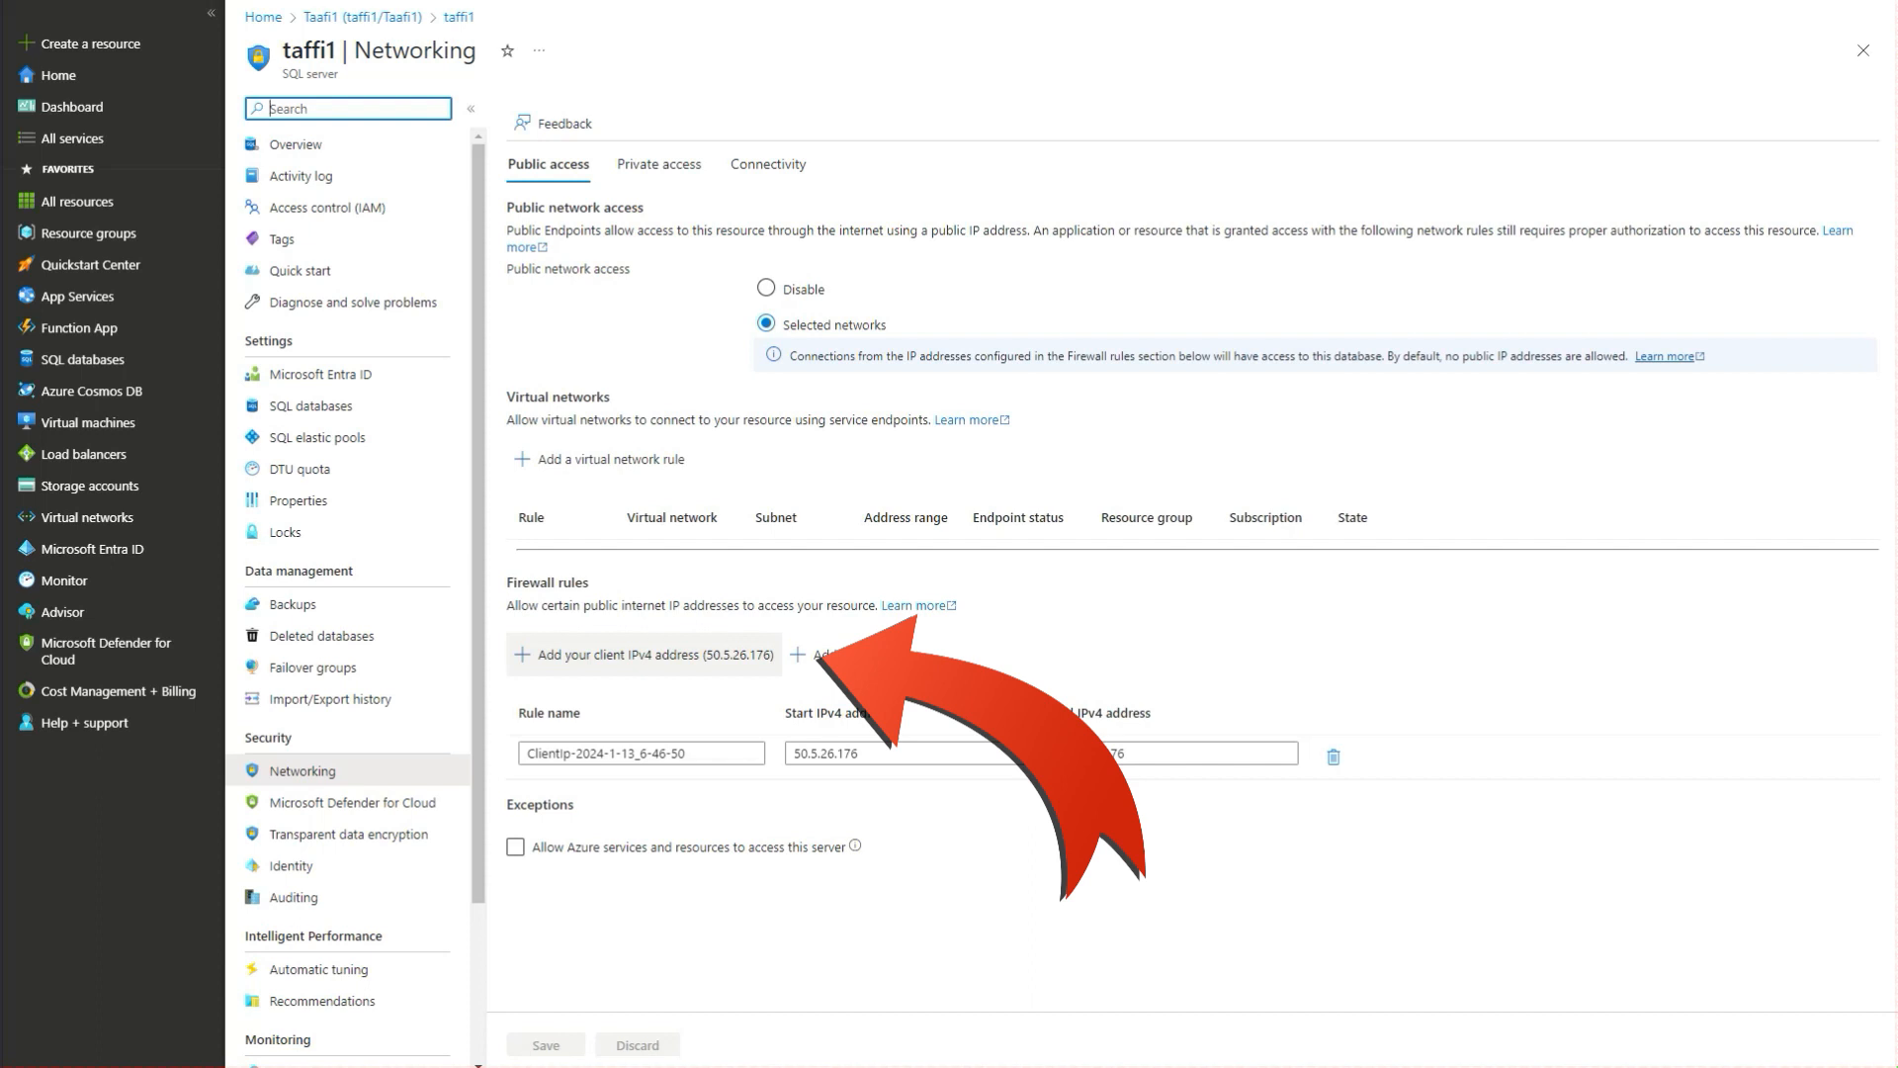
pyautogui.click(852, 655)
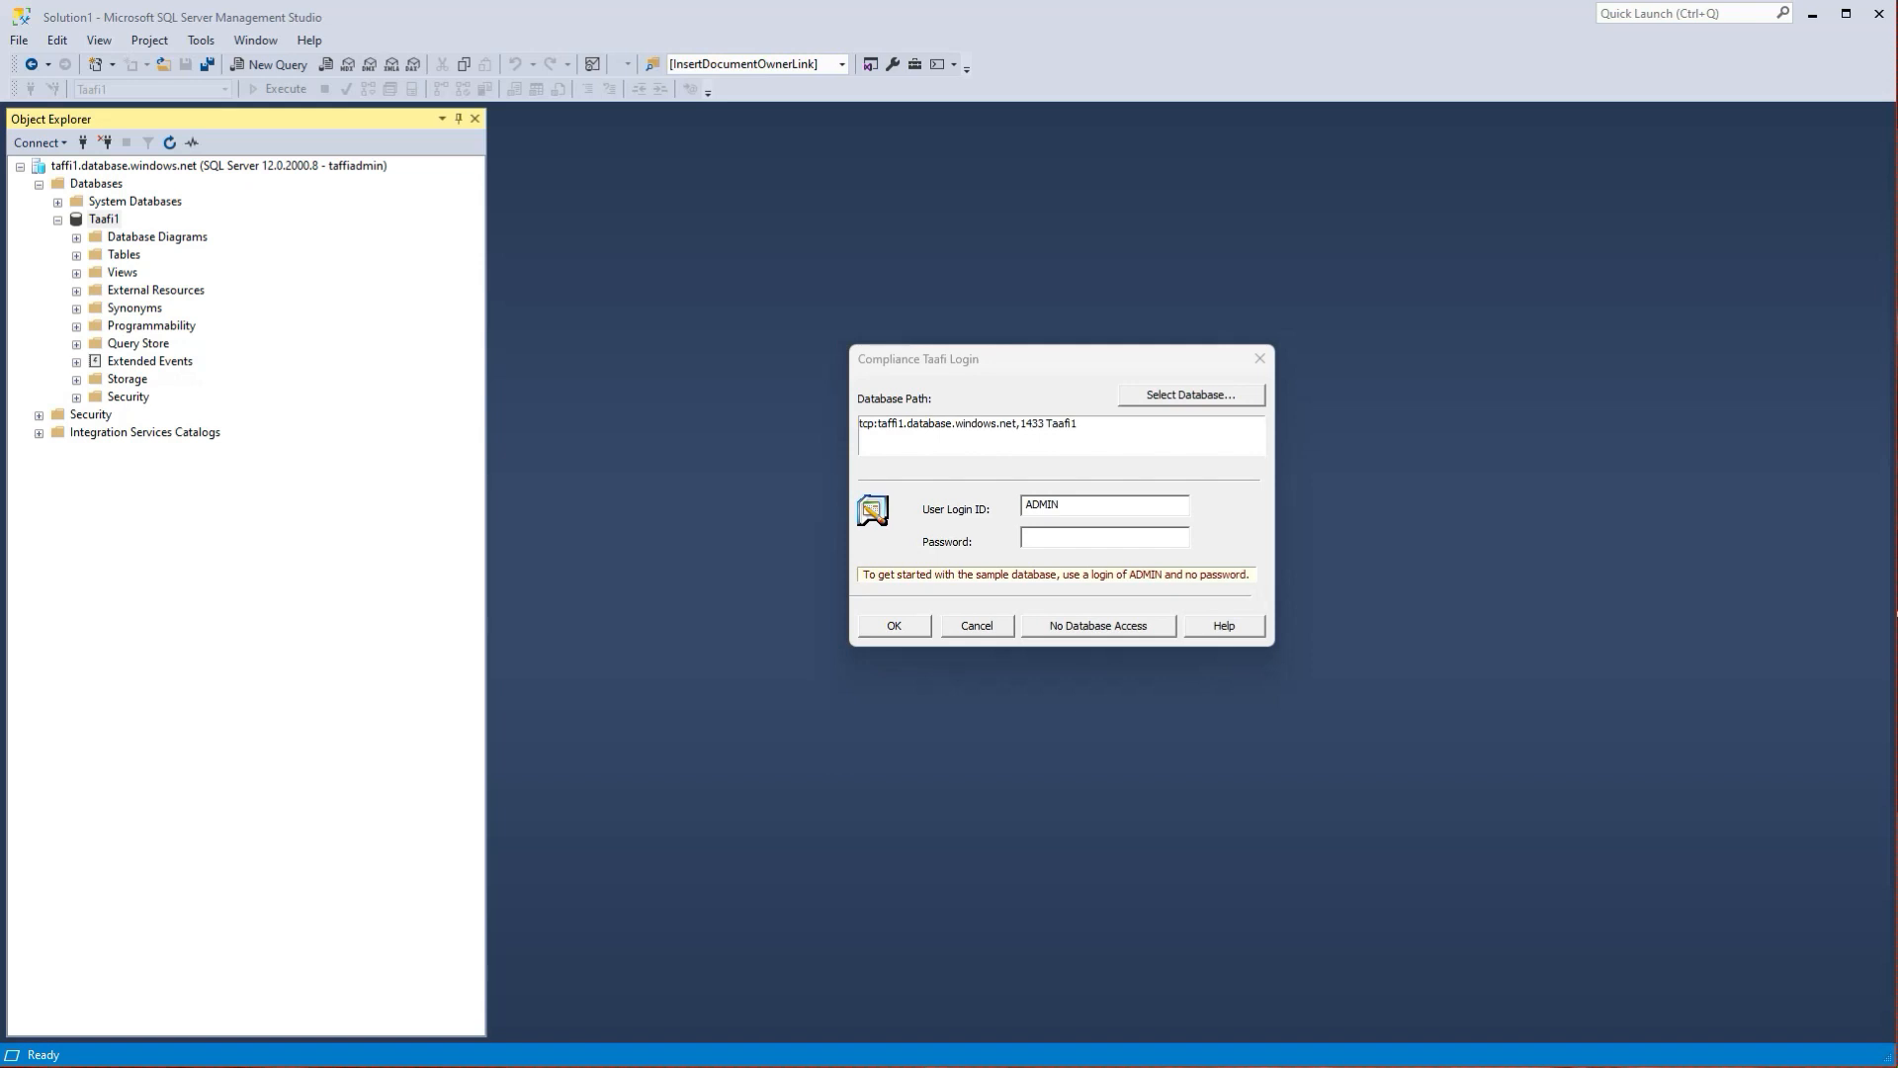
# - Copy tcp:taffi1.database.windows.net,1433 from Taafi1's ADO.NET (SQL authentication) connection string and paste it as the server in Compliance Taafi's database selection
pyautogui.click(1191, 395)
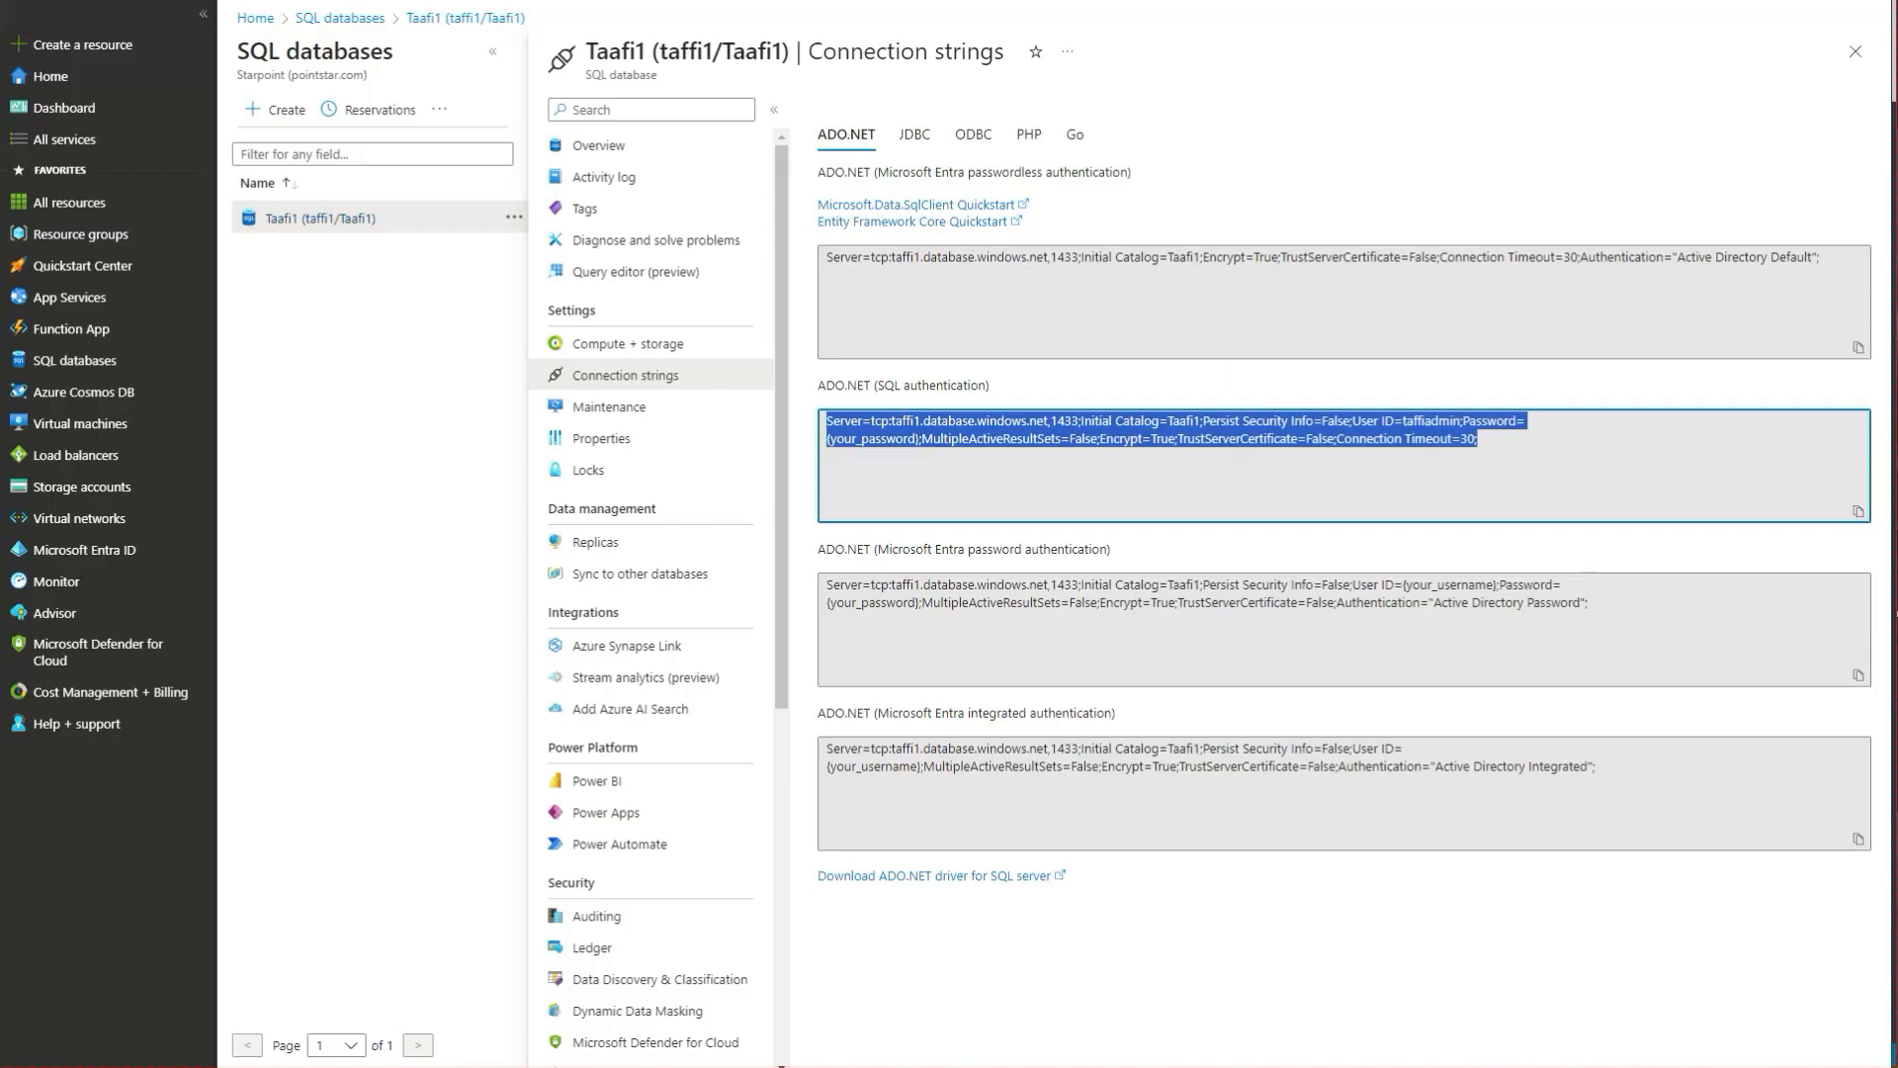
pyautogui.click(1502, 463)
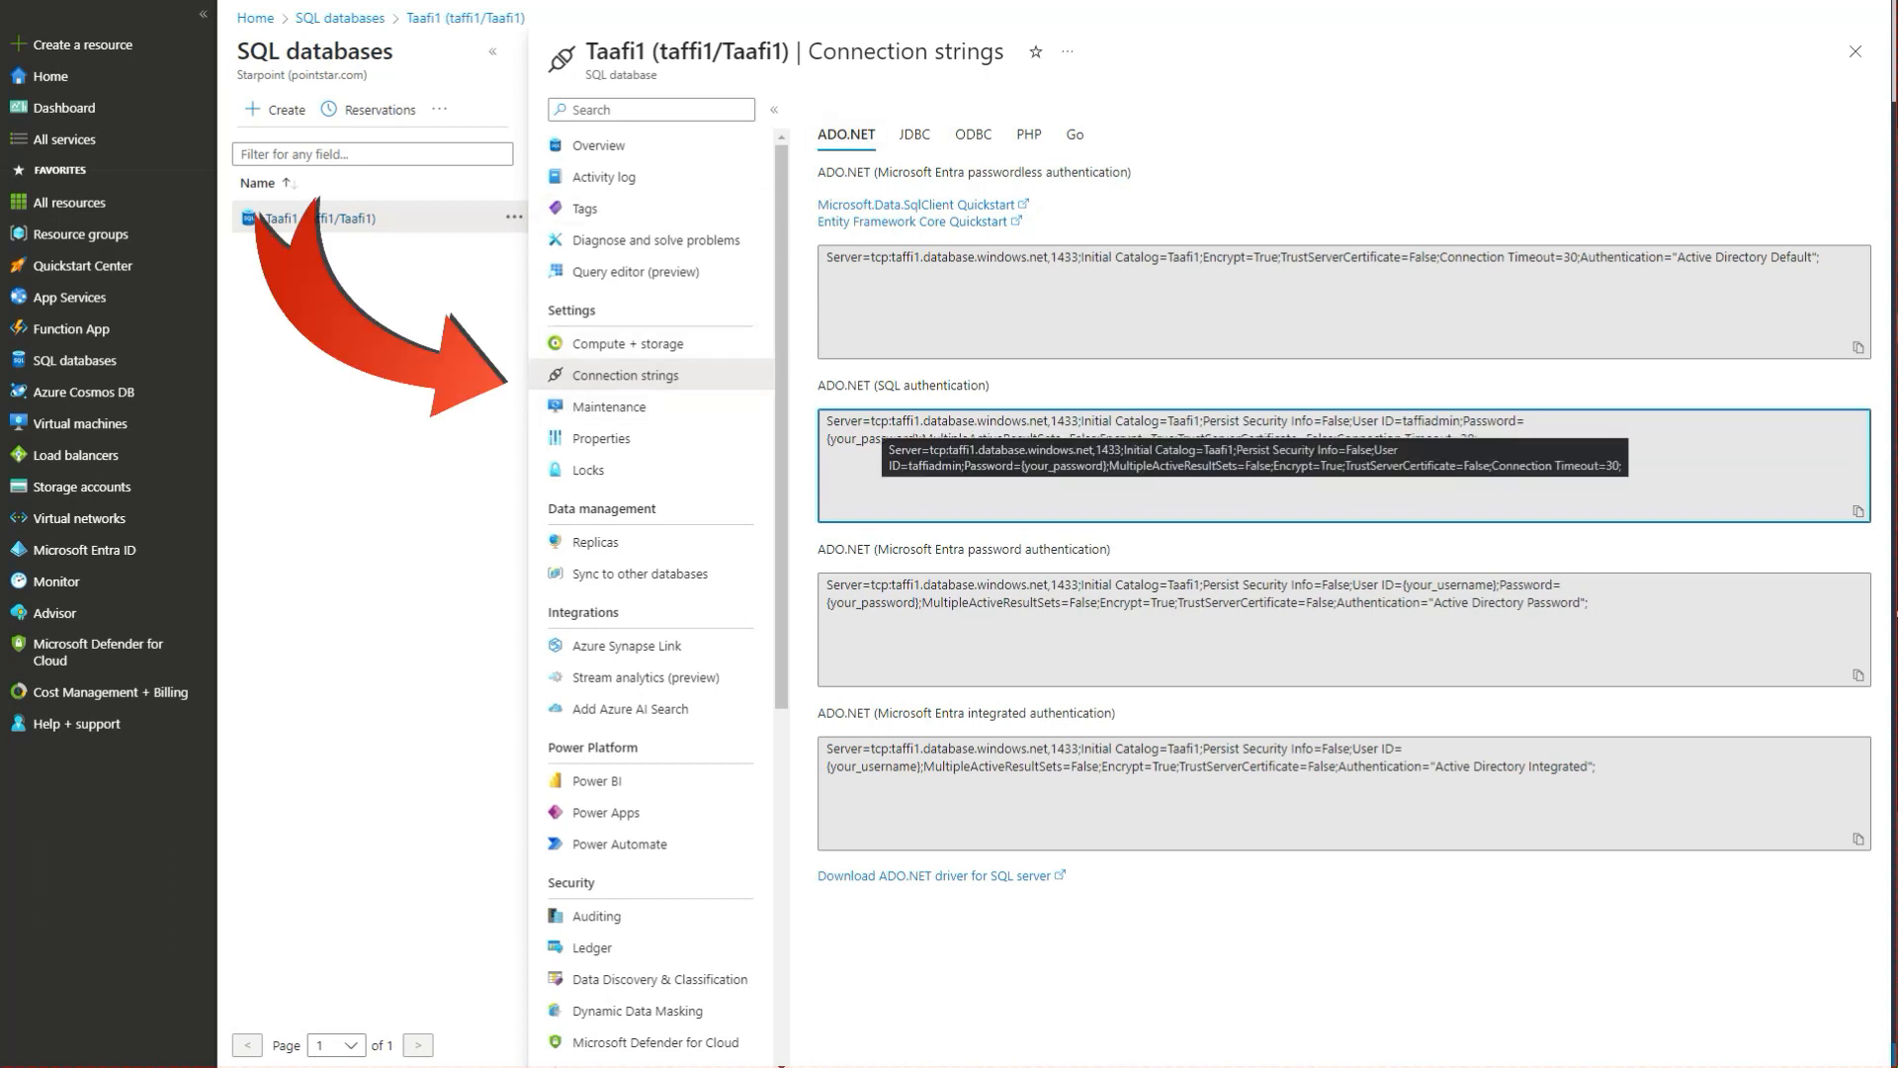
pyautogui.moveTo(871, 421); pyautogui.dragTo(1077, 420)
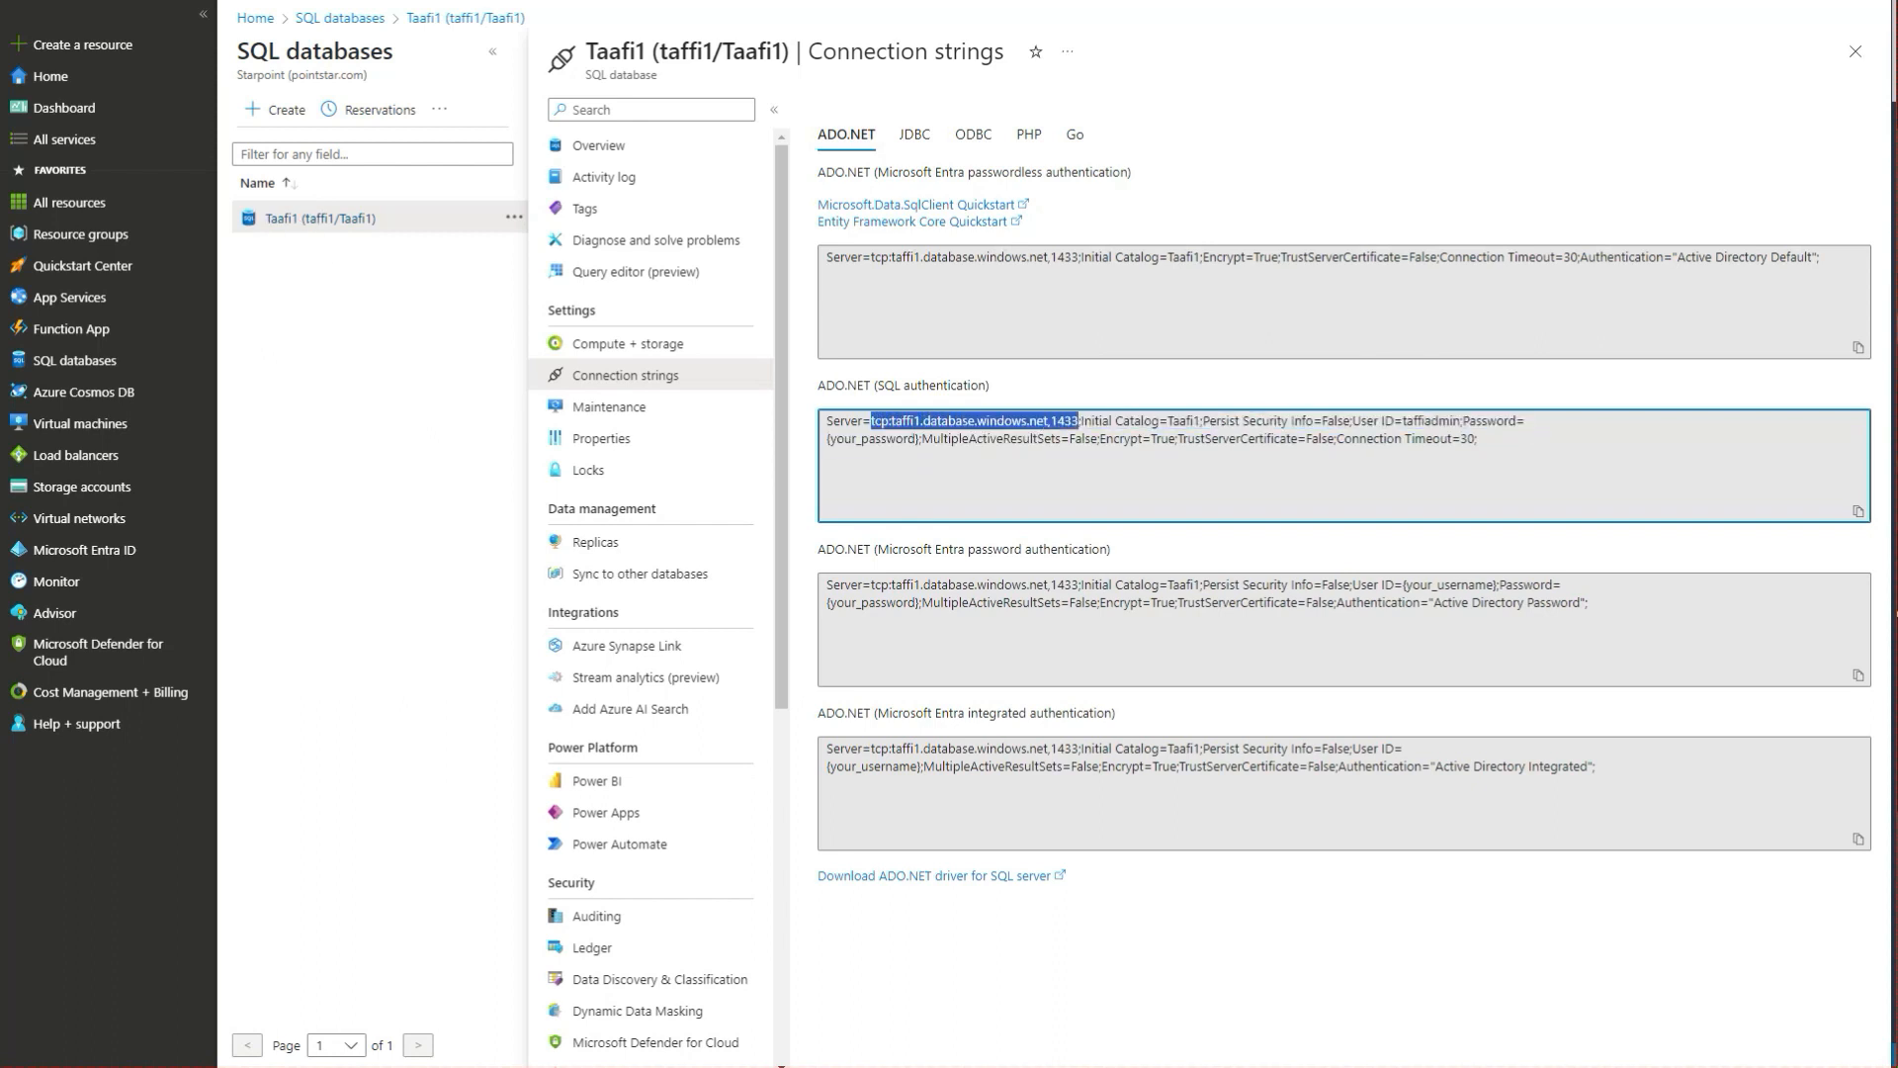
pyautogui.rightClick(1047, 418)
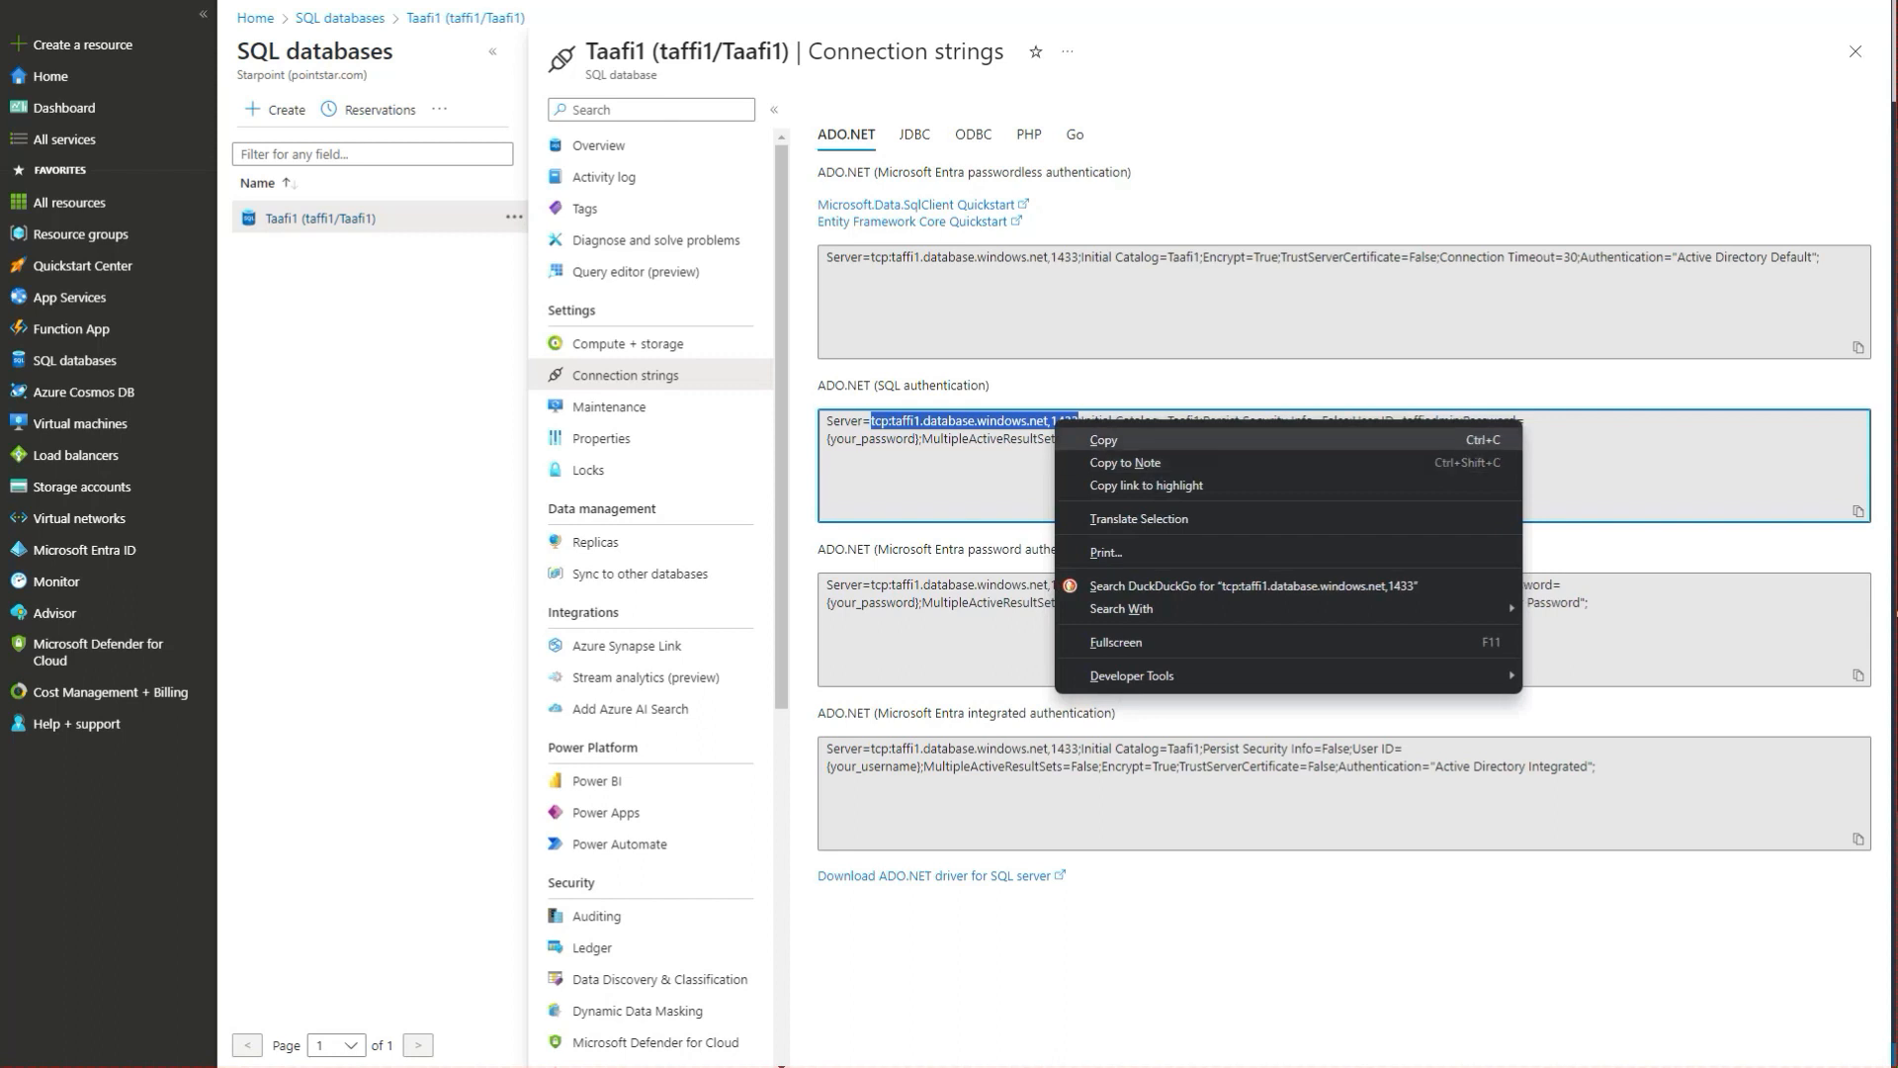
pyautogui.click(1078, 435)
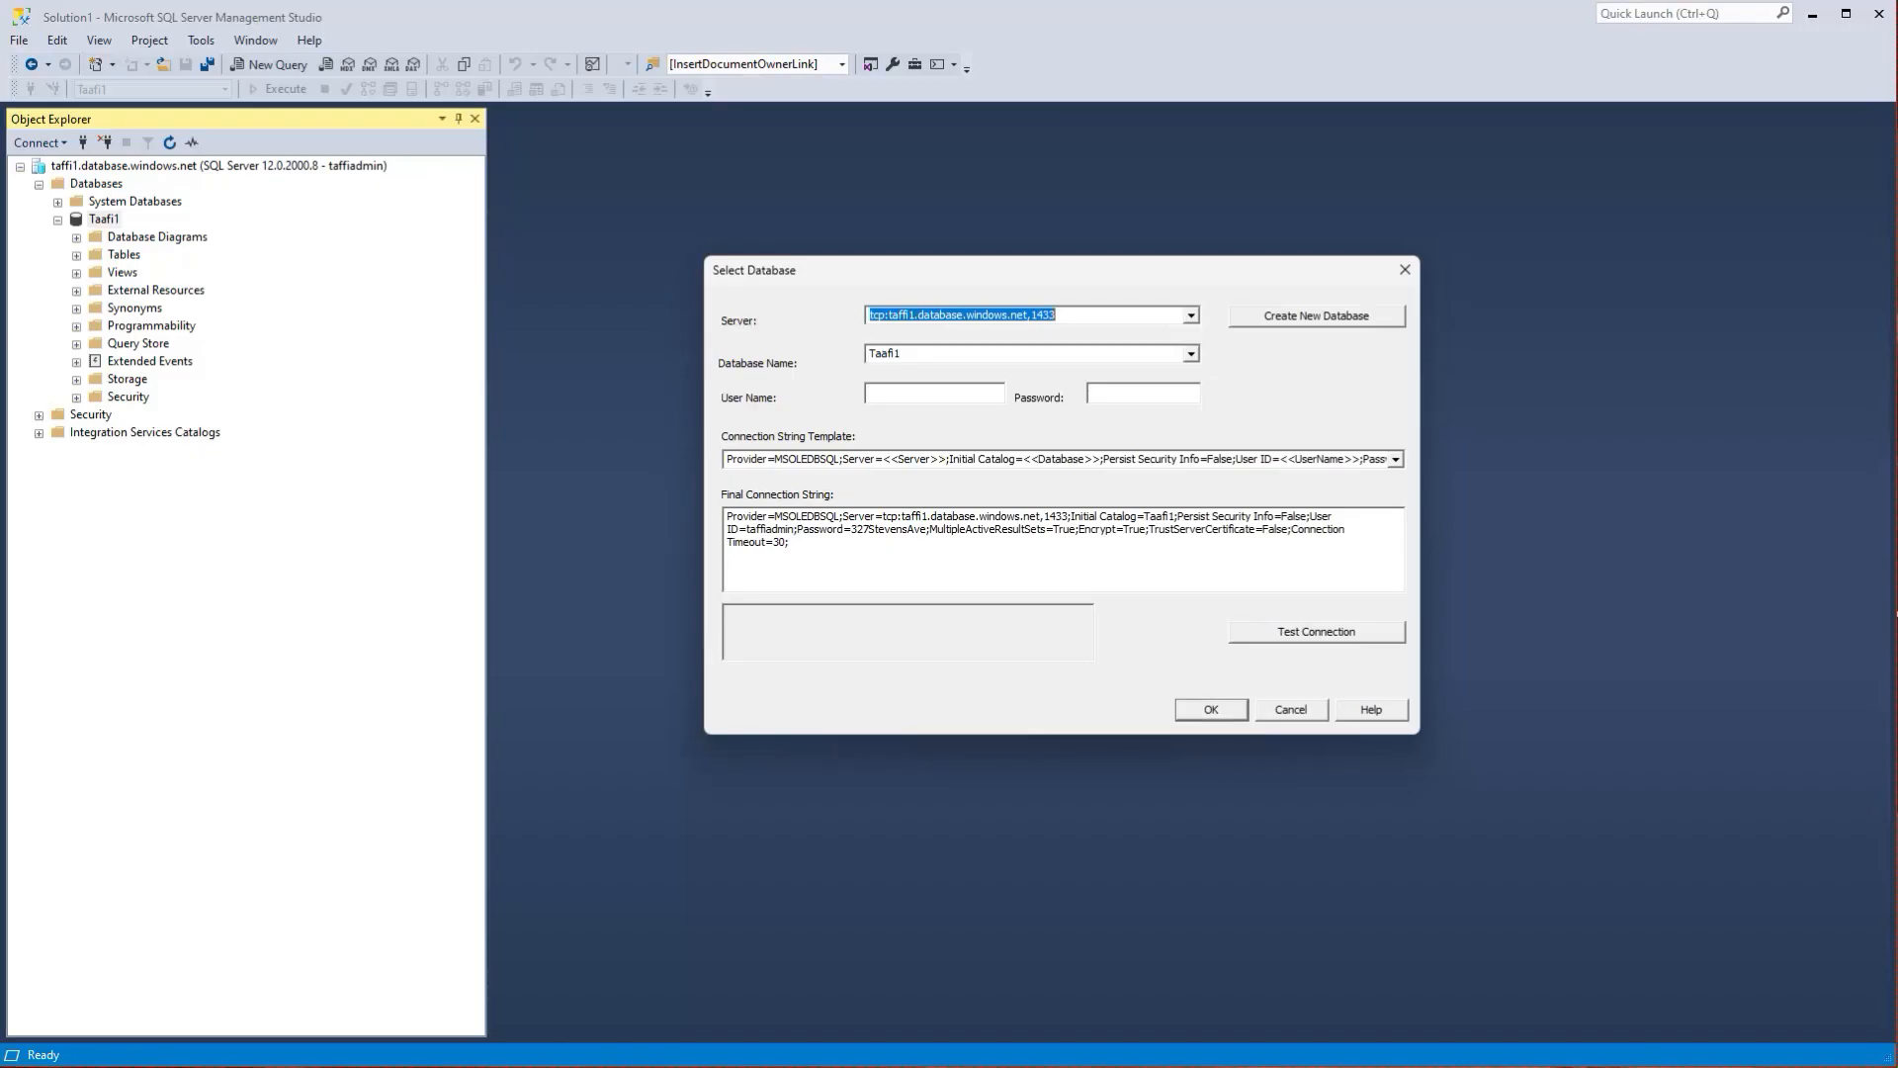
pyautogui.hotkey('ctrl', 'v')
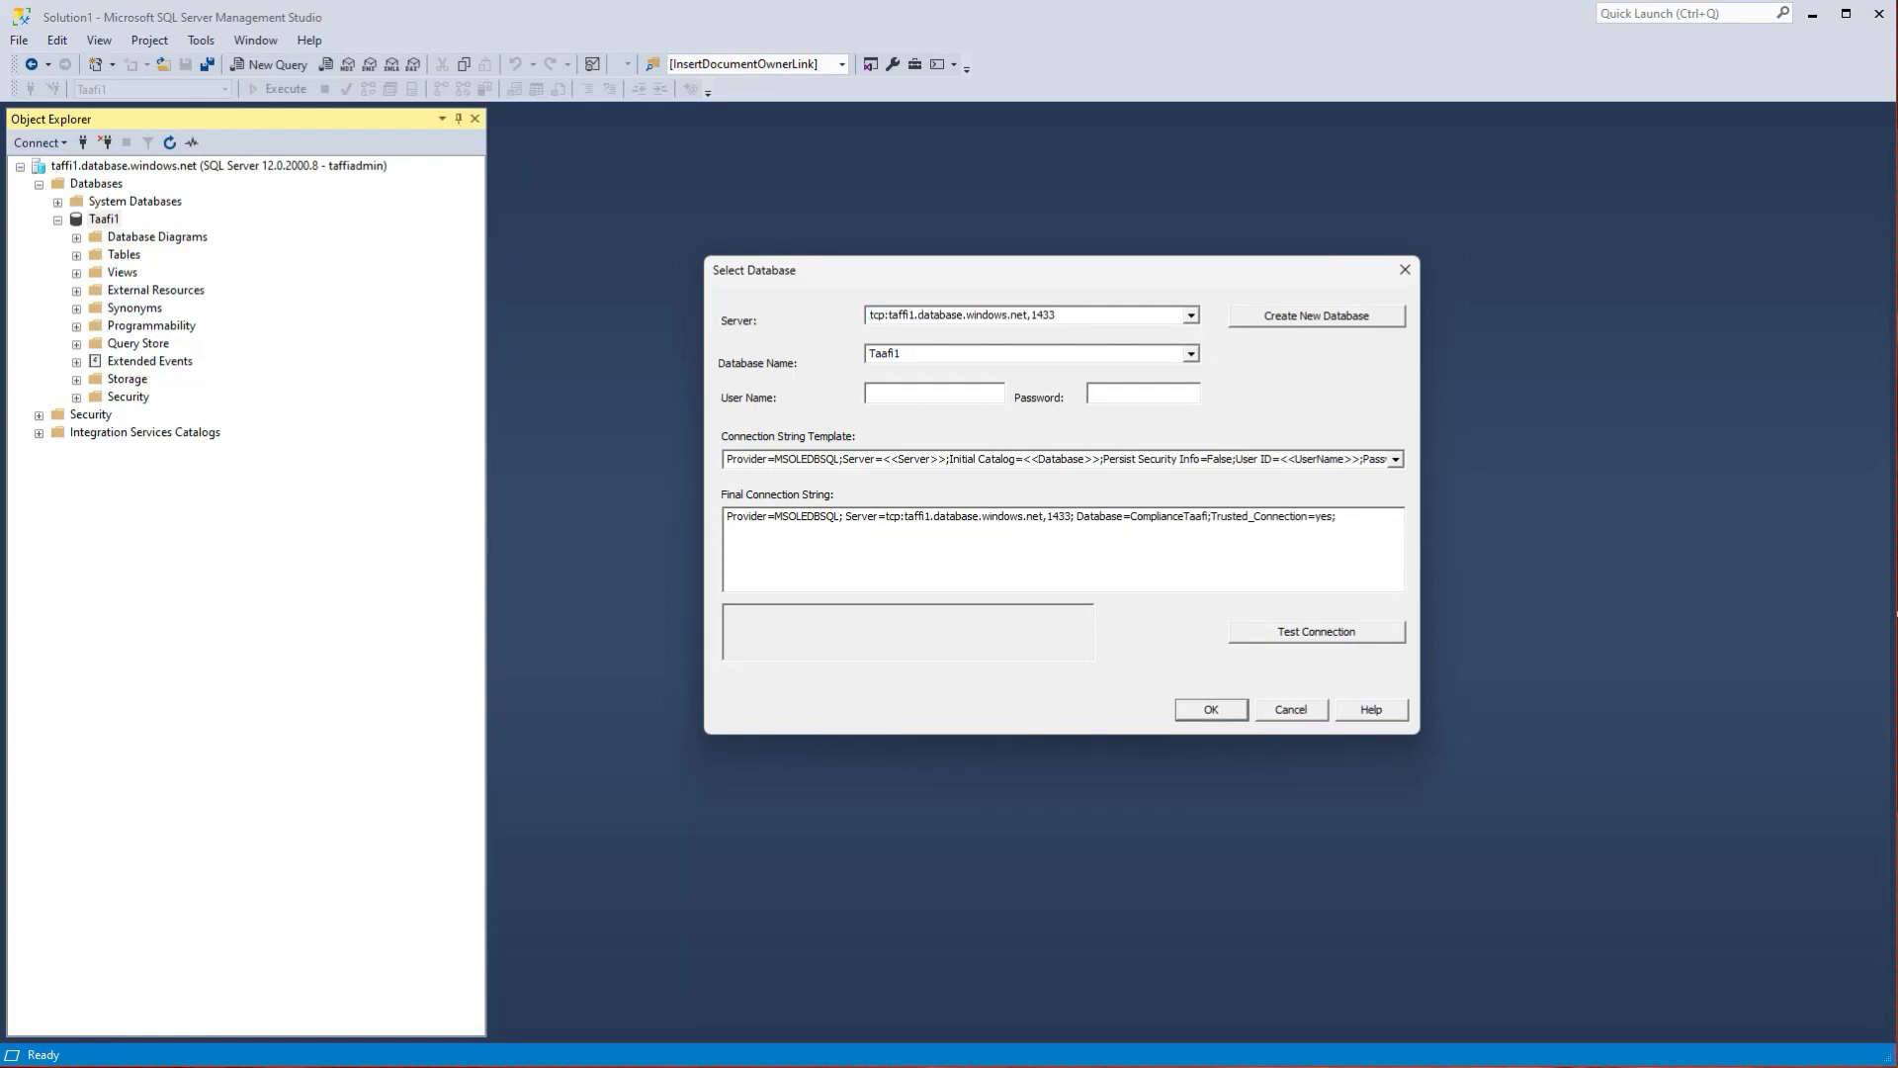
# - Choose the MSOLEDBSQL connection string template with user ID and password, set the user name to taffiadmin, and enter the account password
pyautogui.click(1395, 460)
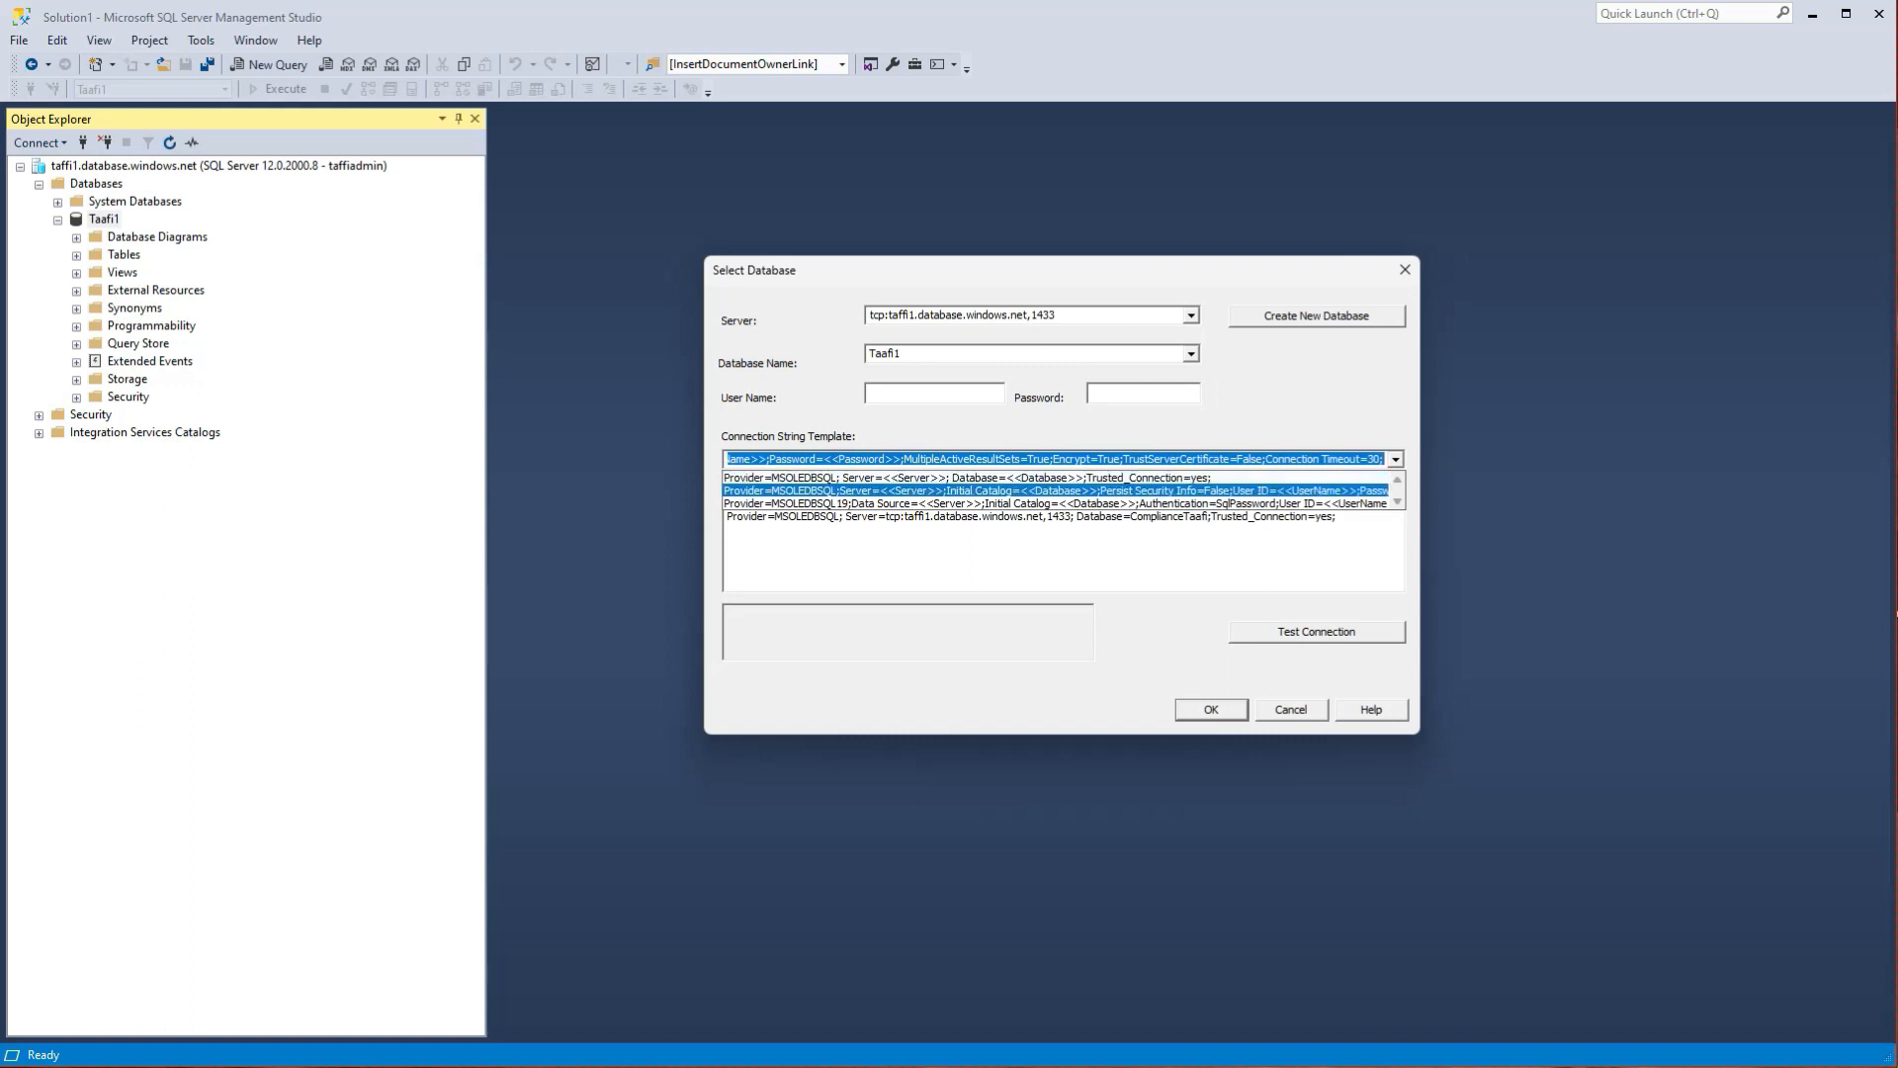
pyautogui.click(1056, 490)
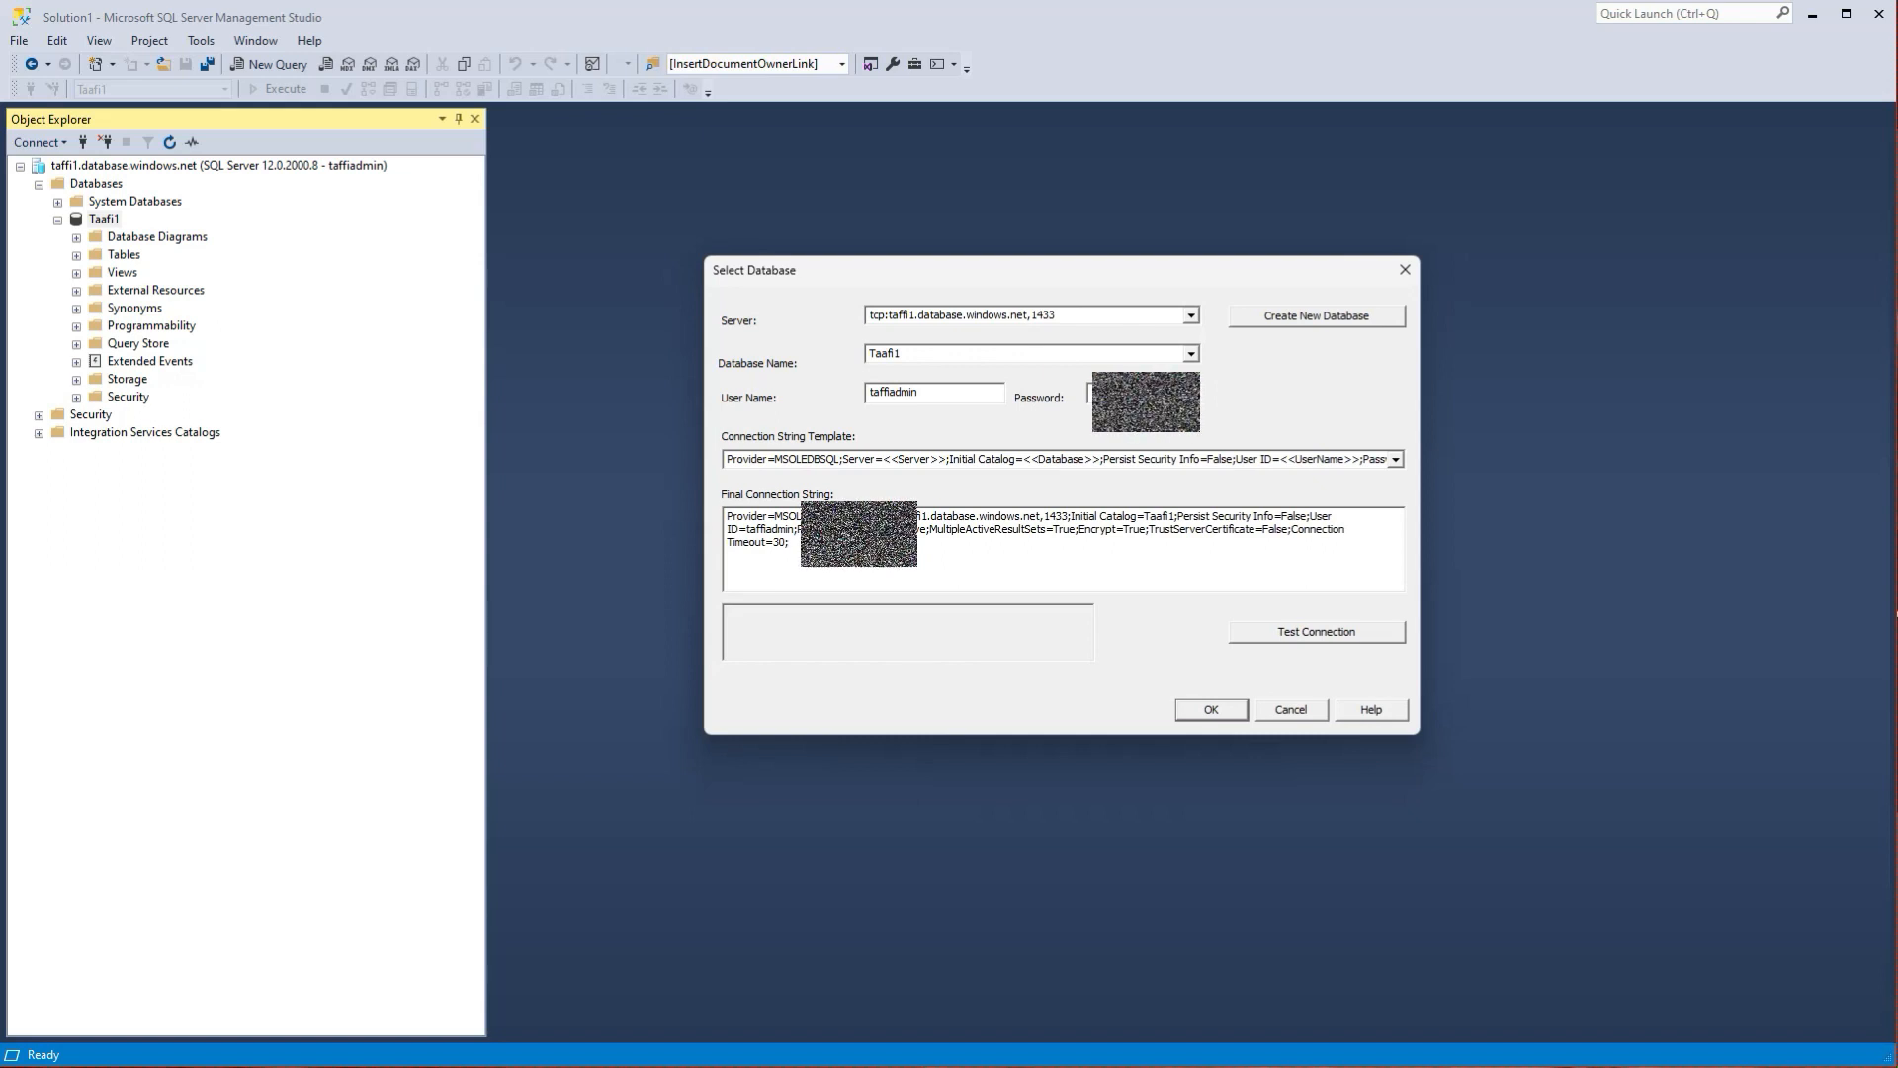
# - Test the database connection, accept the database selection, and log in to Compliance Taafi as ADMIN
pyautogui.click(1316, 632)
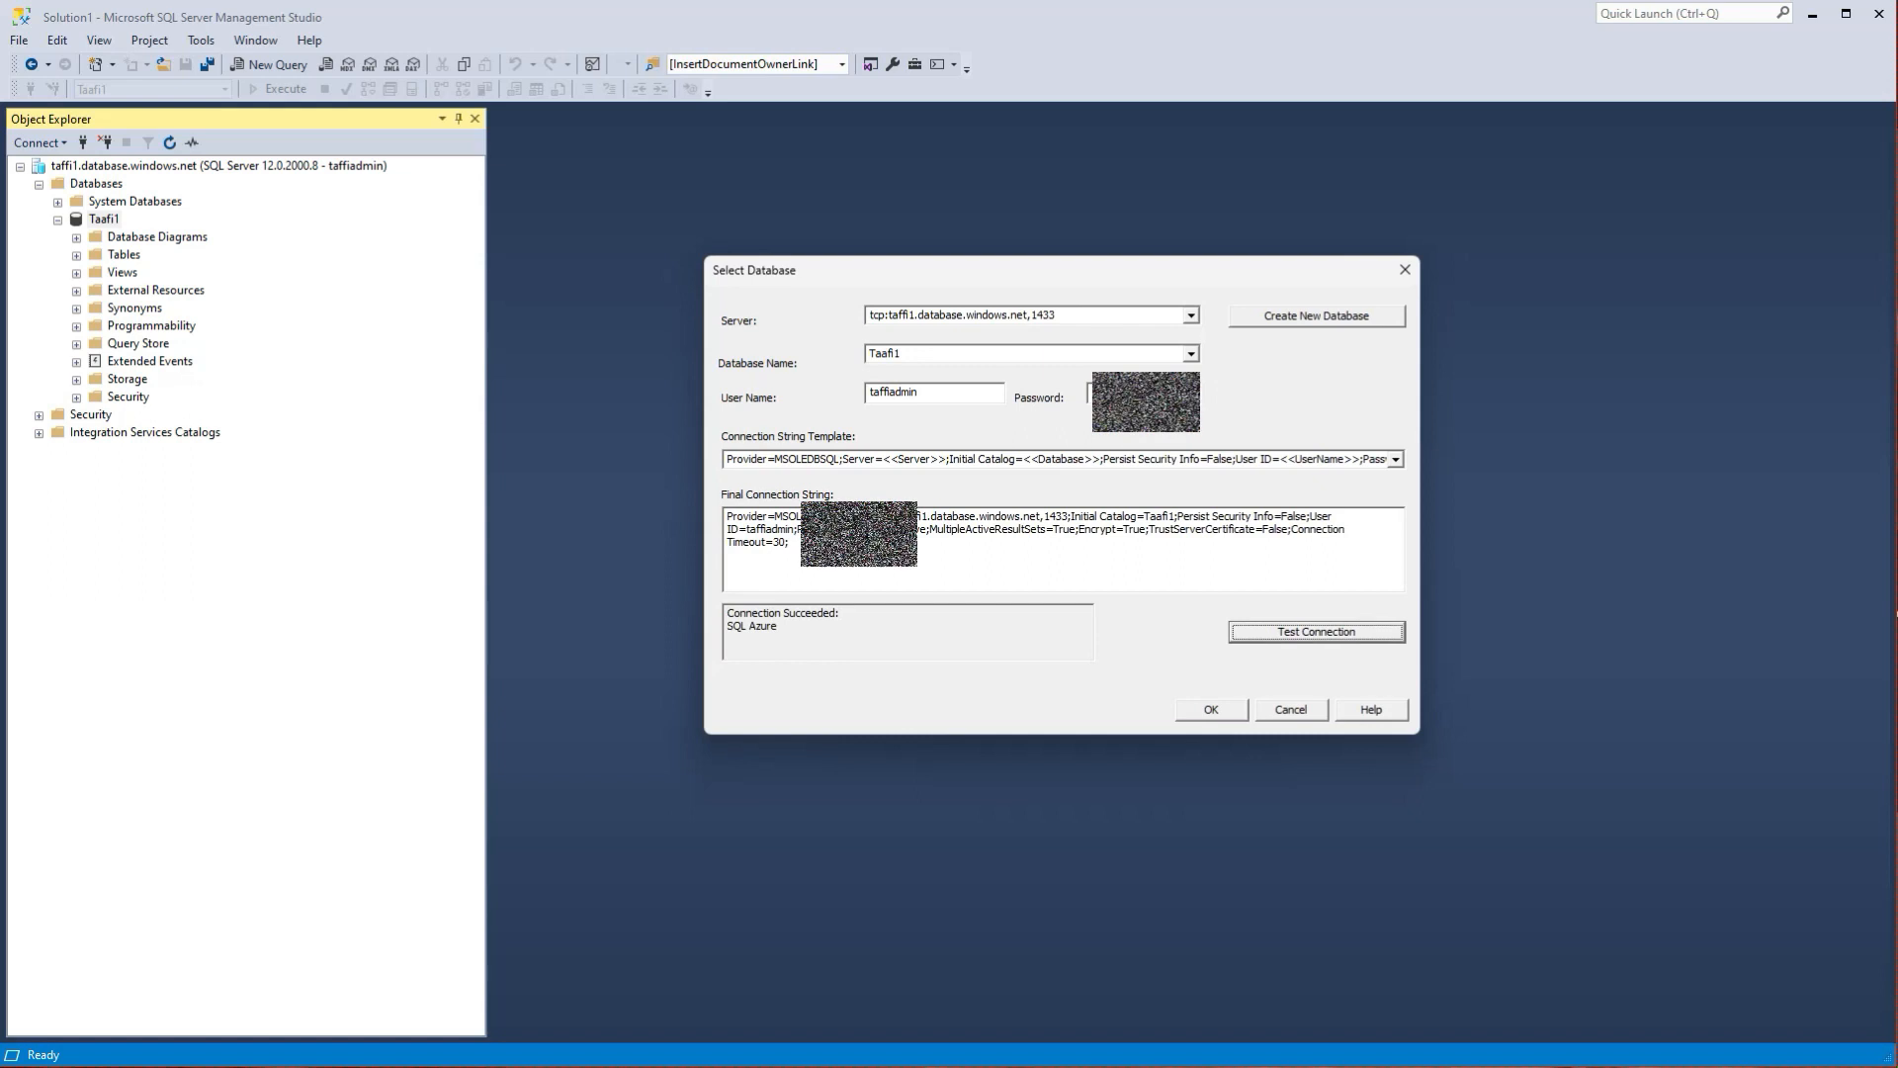
pyautogui.click(1212, 710)
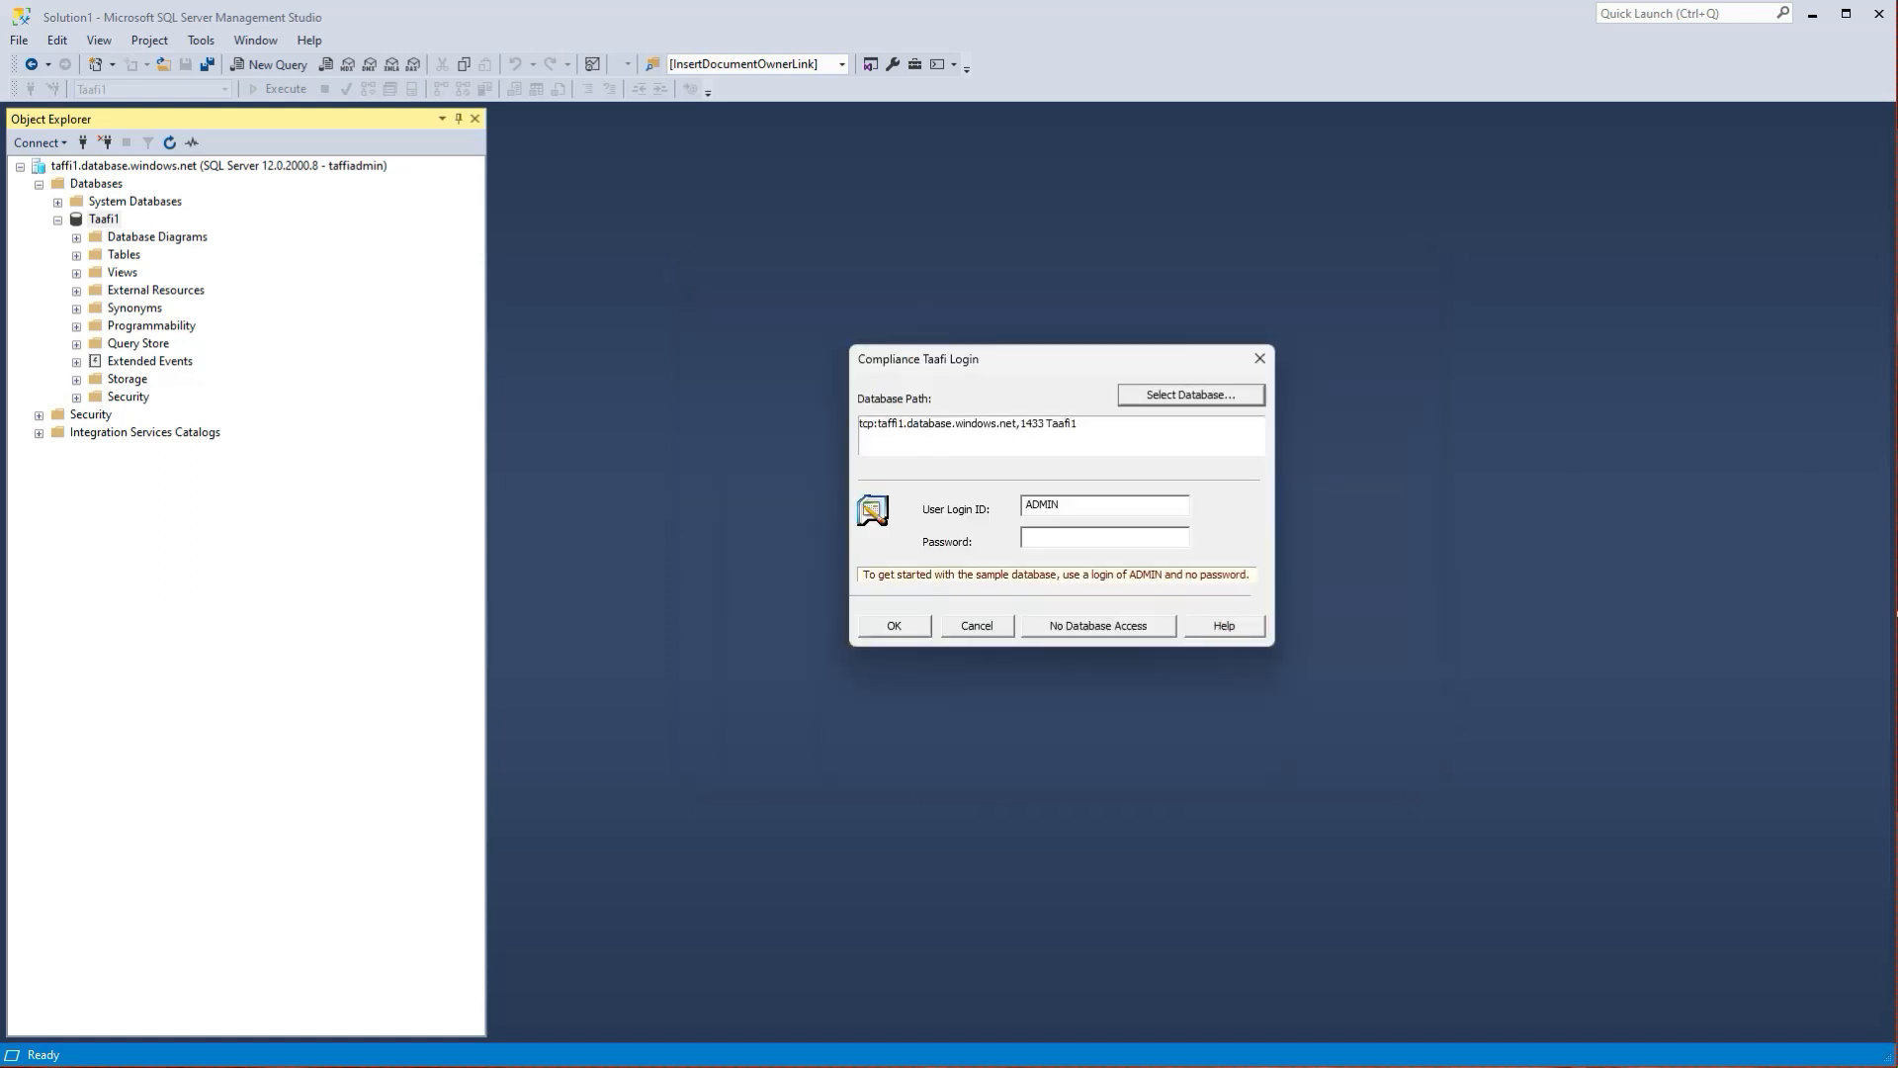
pyautogui.click(893, 626)
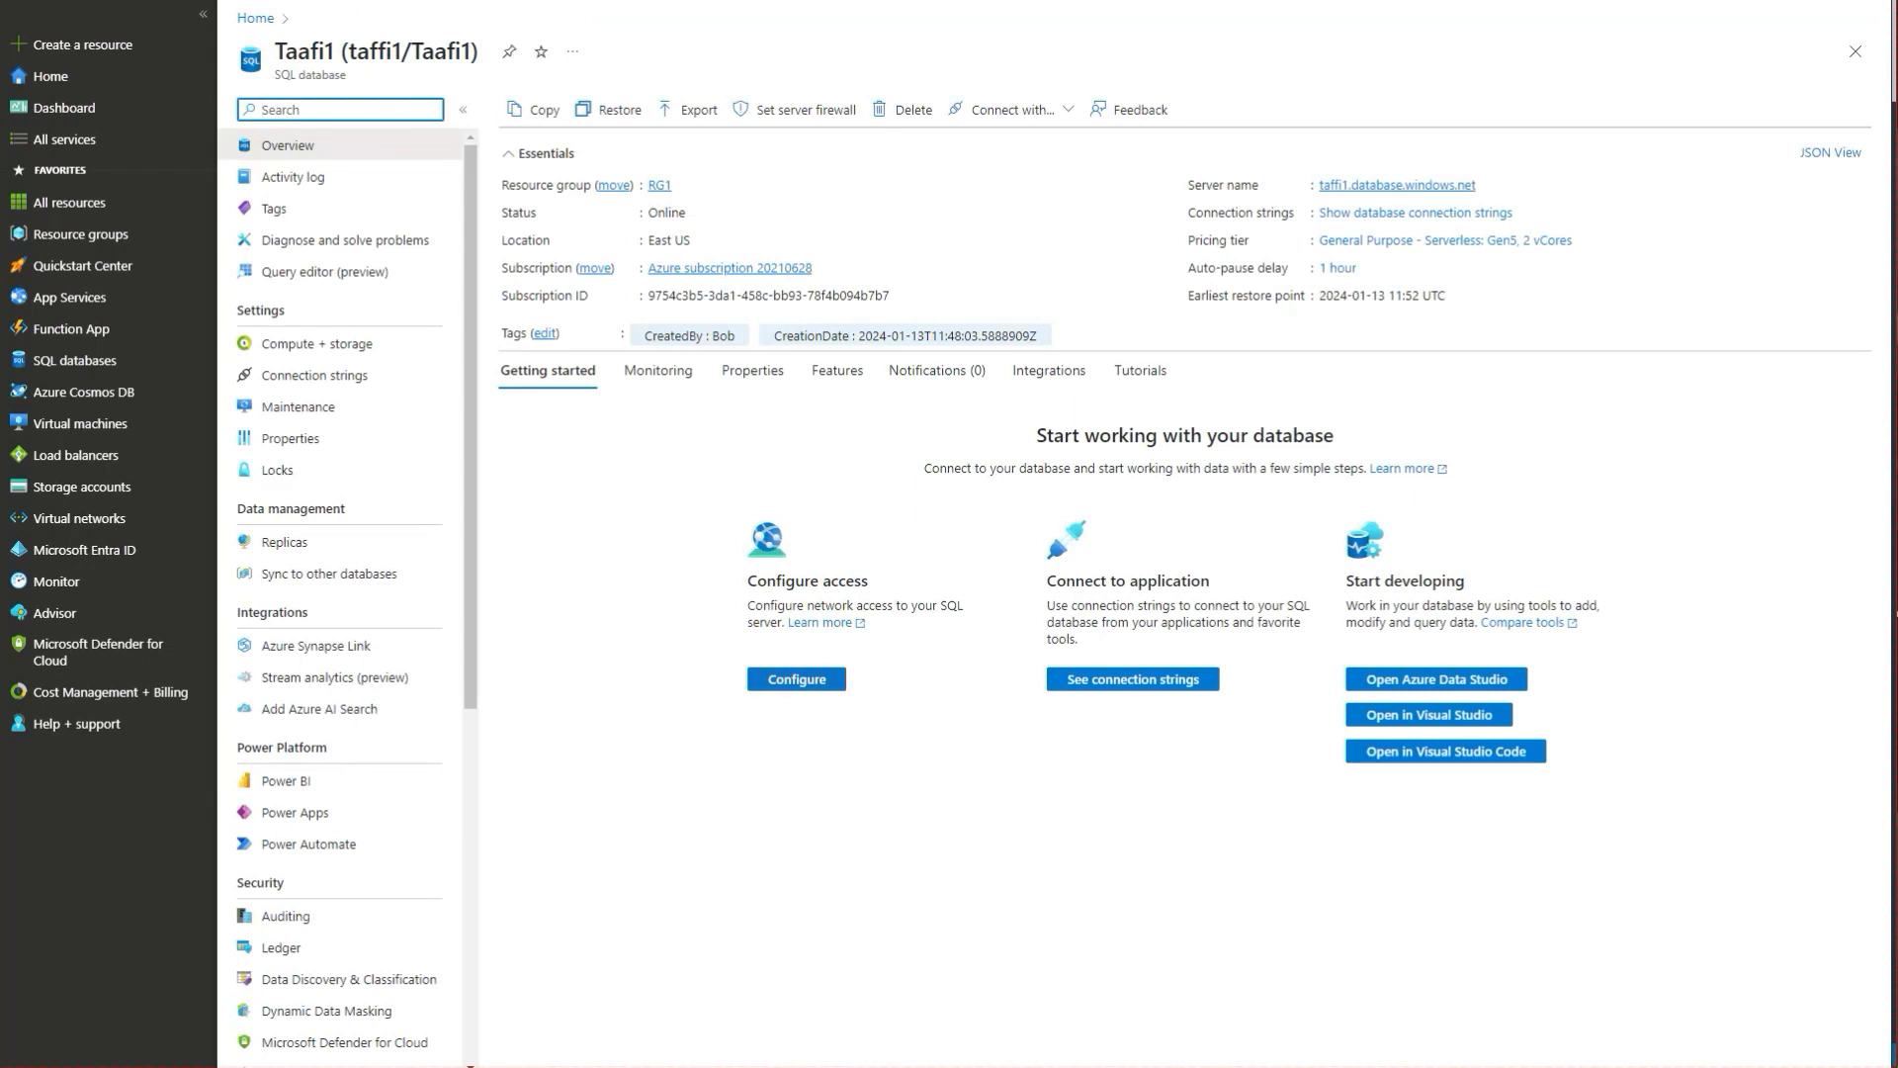
# - Switch to the Azure portal and open the server firewall settings from the Taafi1 database overview
pyautogui.click(806, 110)
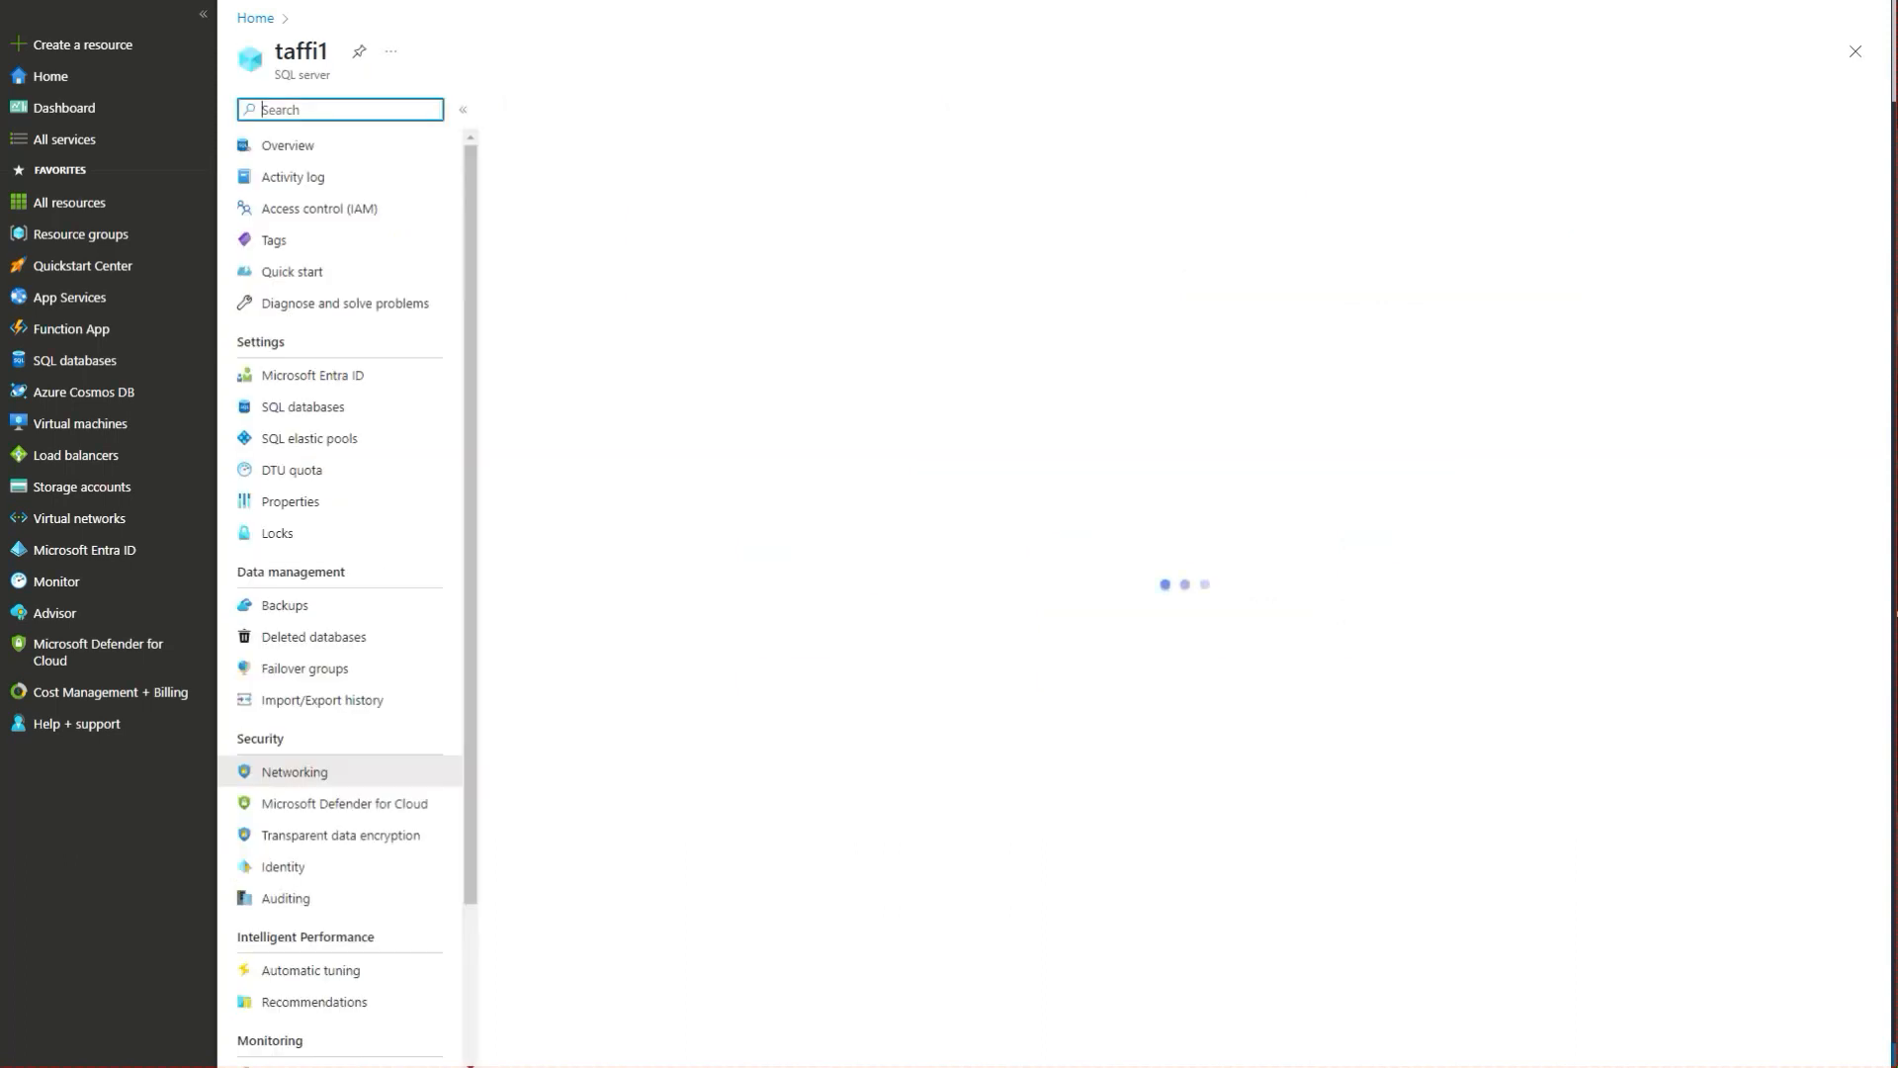